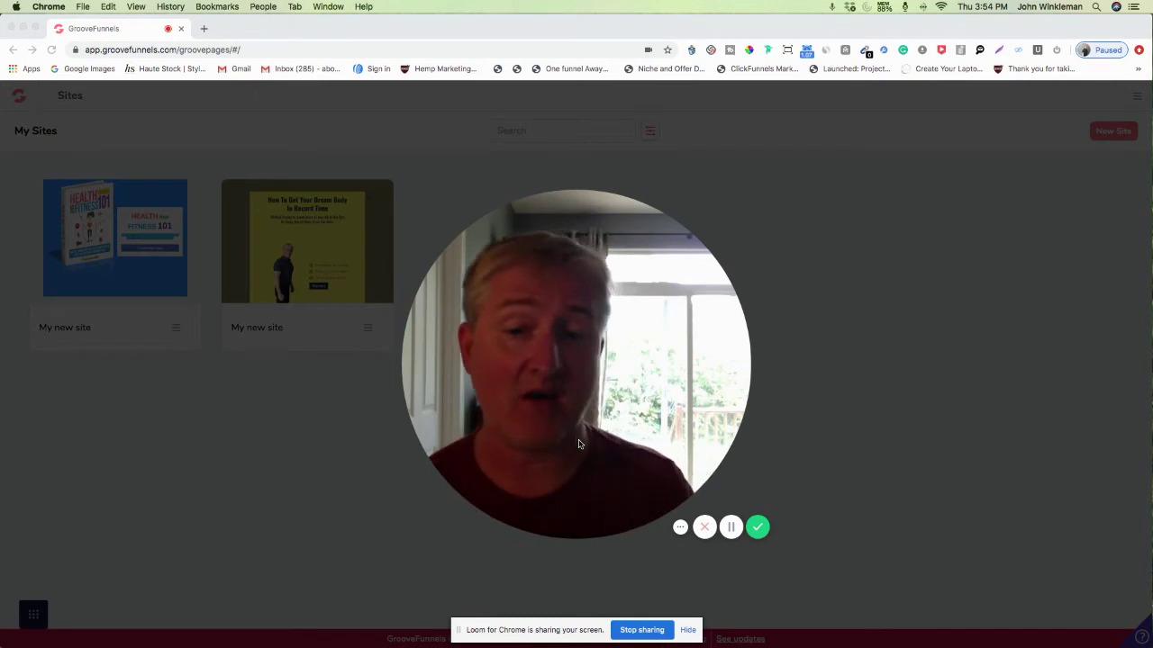
click(603, 524)
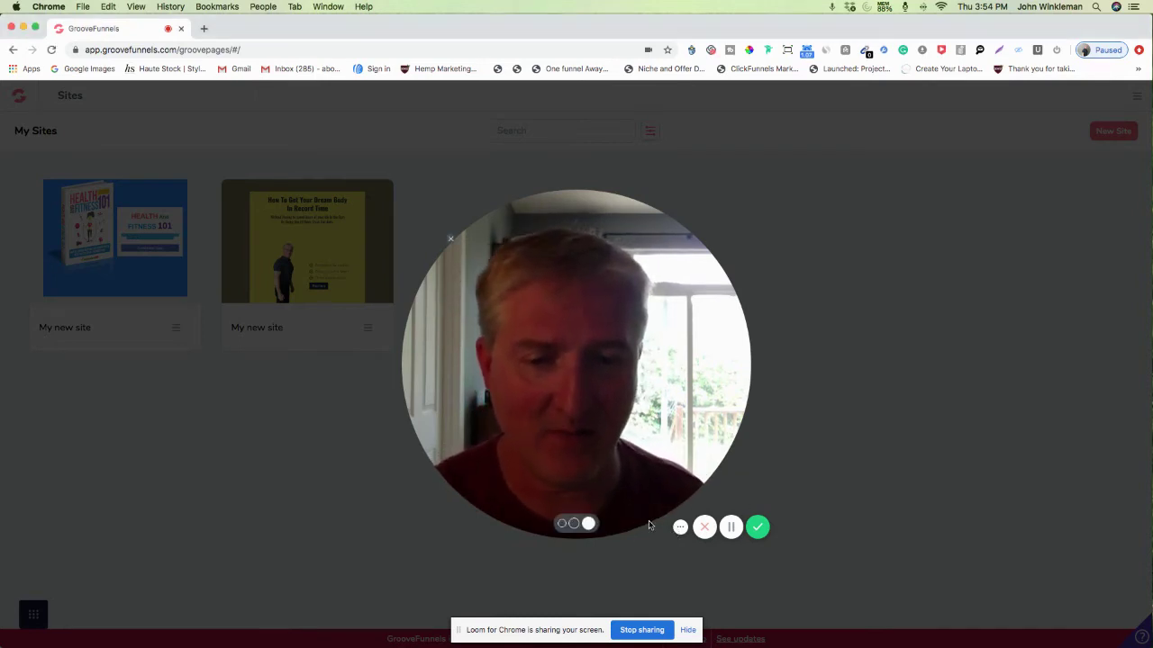
click(574, 523)
drag(154, 508, 271, 445)
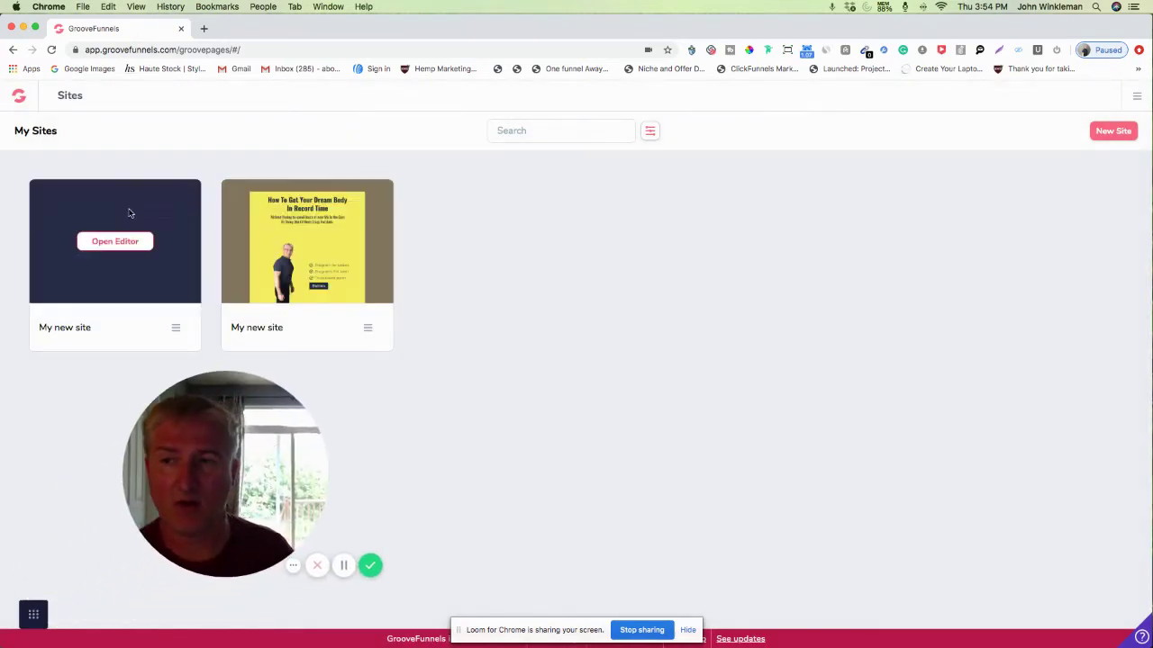
Start creating a new site and expand the list of ready-made templates
click(1112, 133)
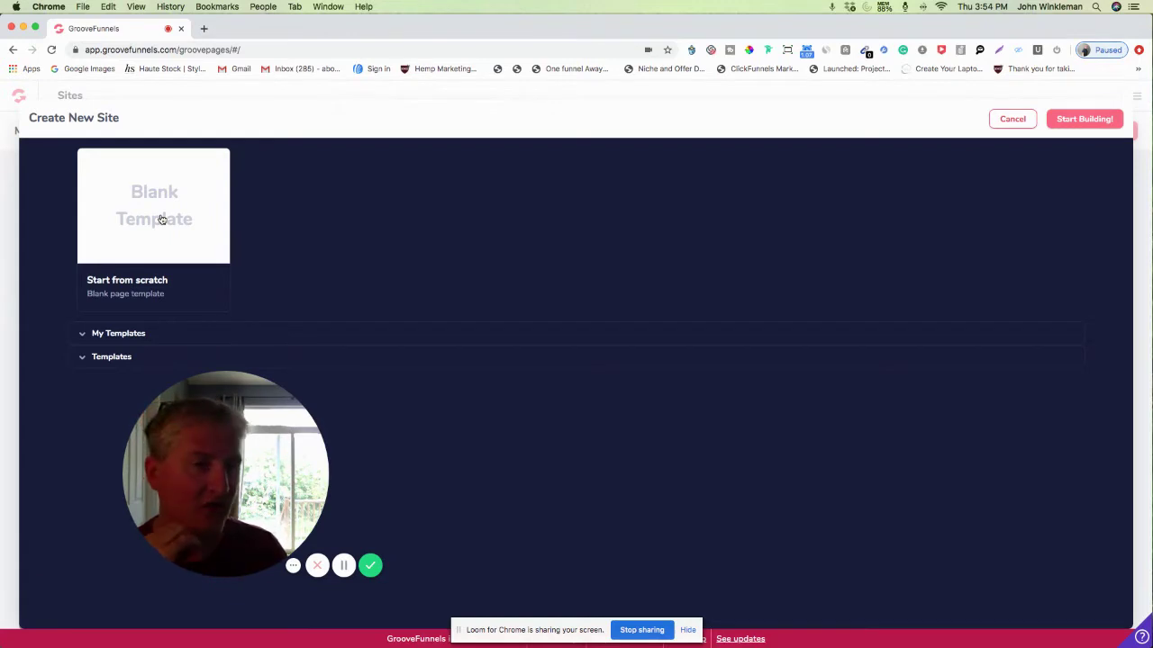
click(121, 359)
drag(207, 430, 130, 187)
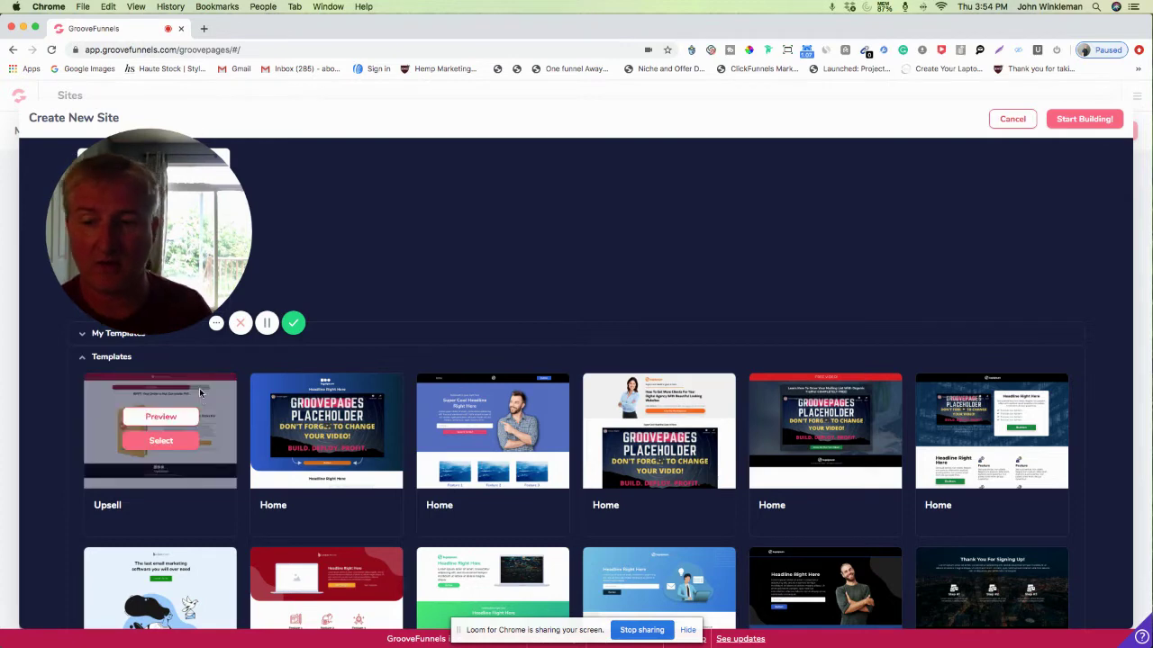
Browse the ready-made site templates through to the end of the list
mouse_move(482, 399)
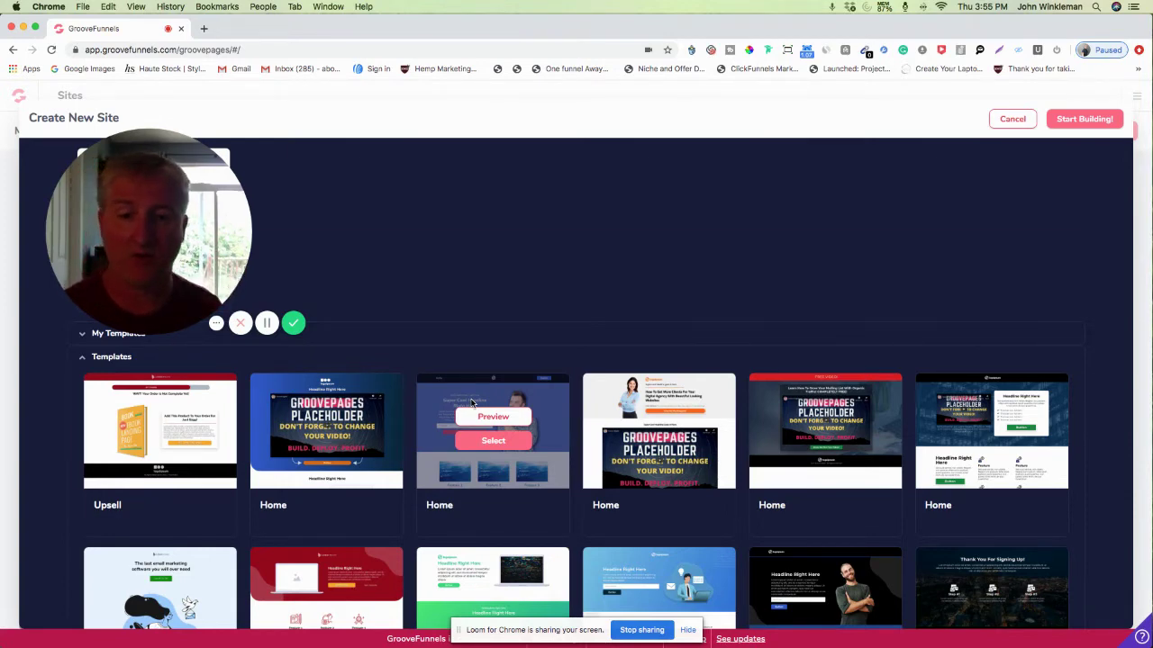
scroll(504, 365, down, 2)
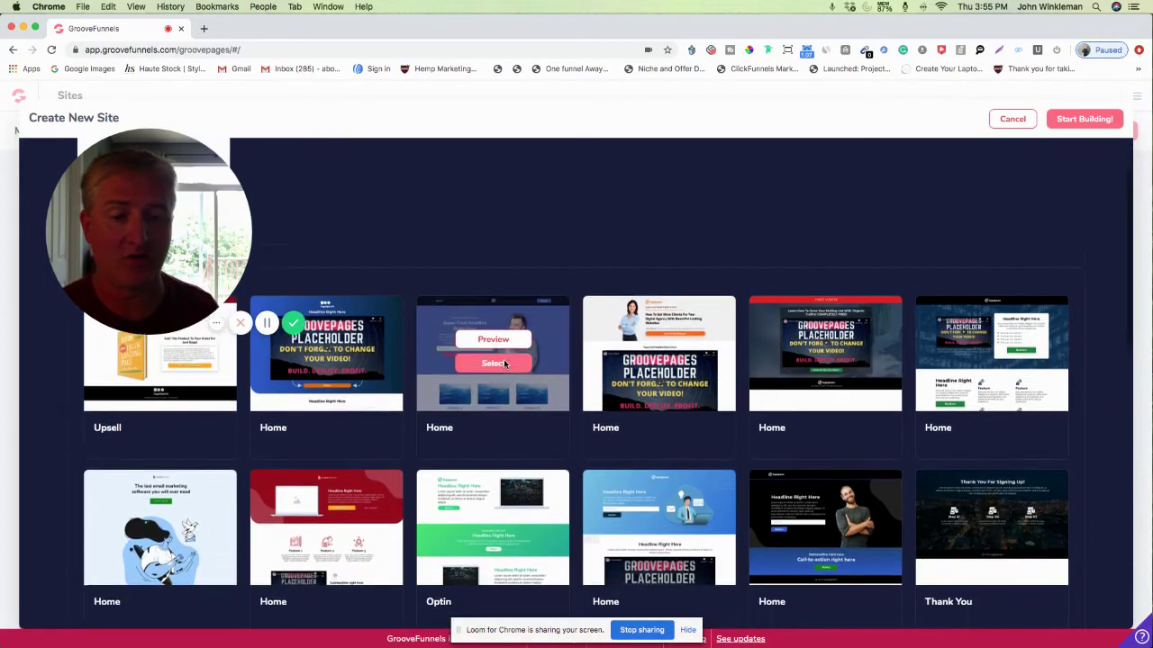
scroll(509, 364, down, 1)
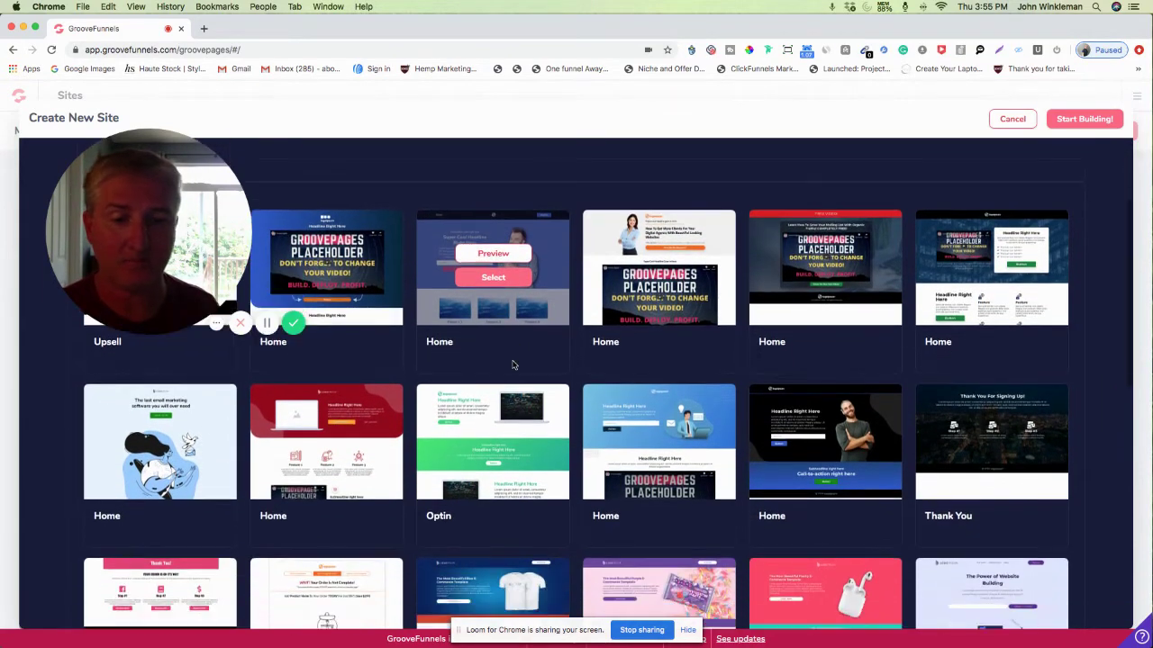
scroll(513, 364, down, 3)
scroll(513, 363, down, 5)
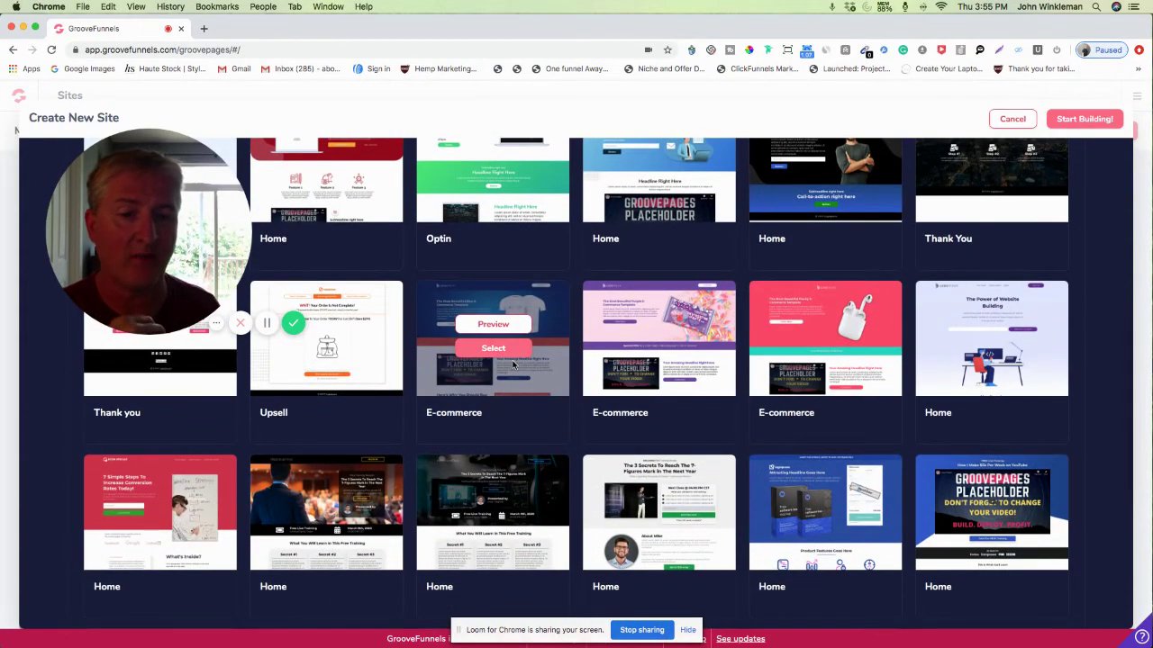
scroll(513, 365, down, 2)
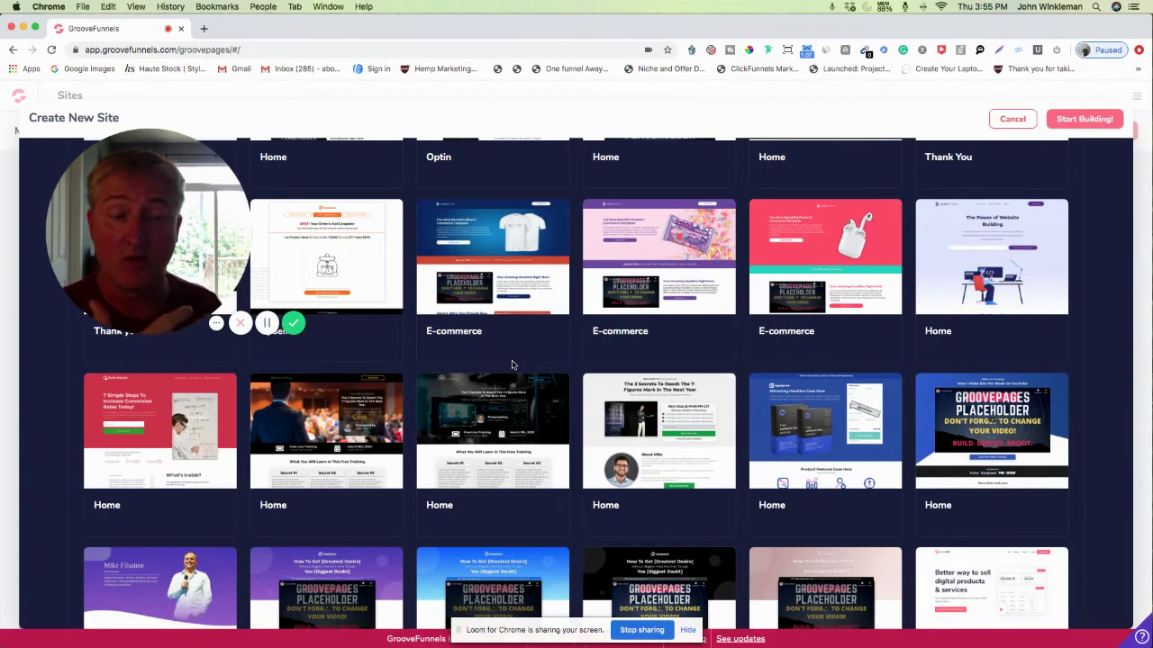
scroll(512, 364, down, 3)
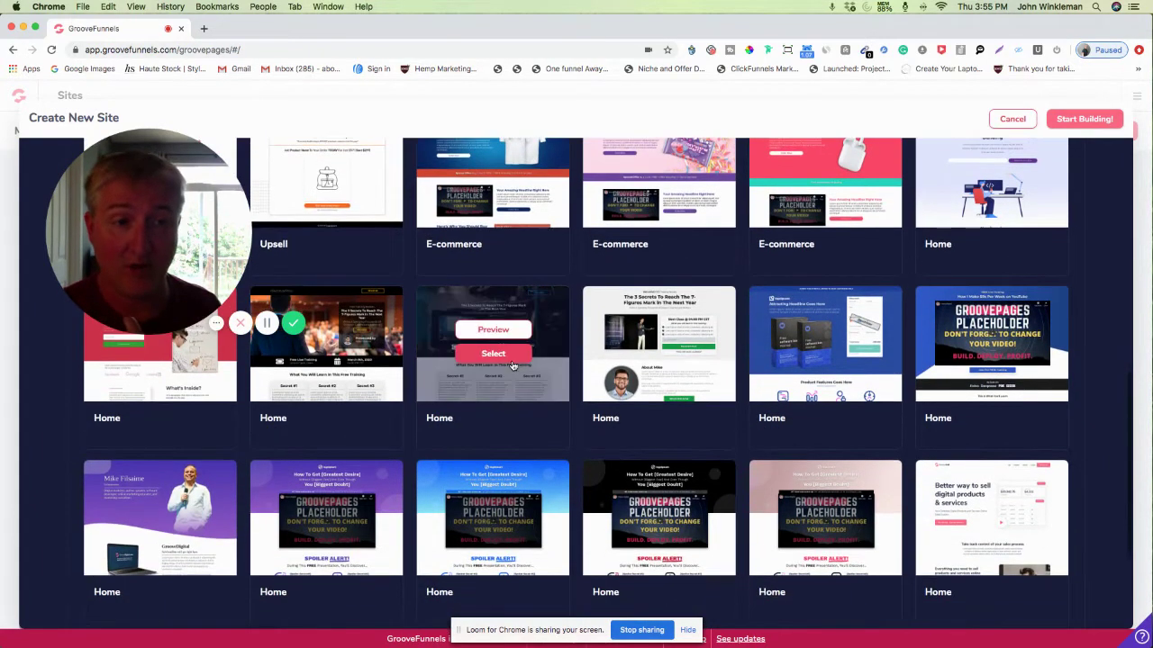
scroll(512, 365, down, 2)
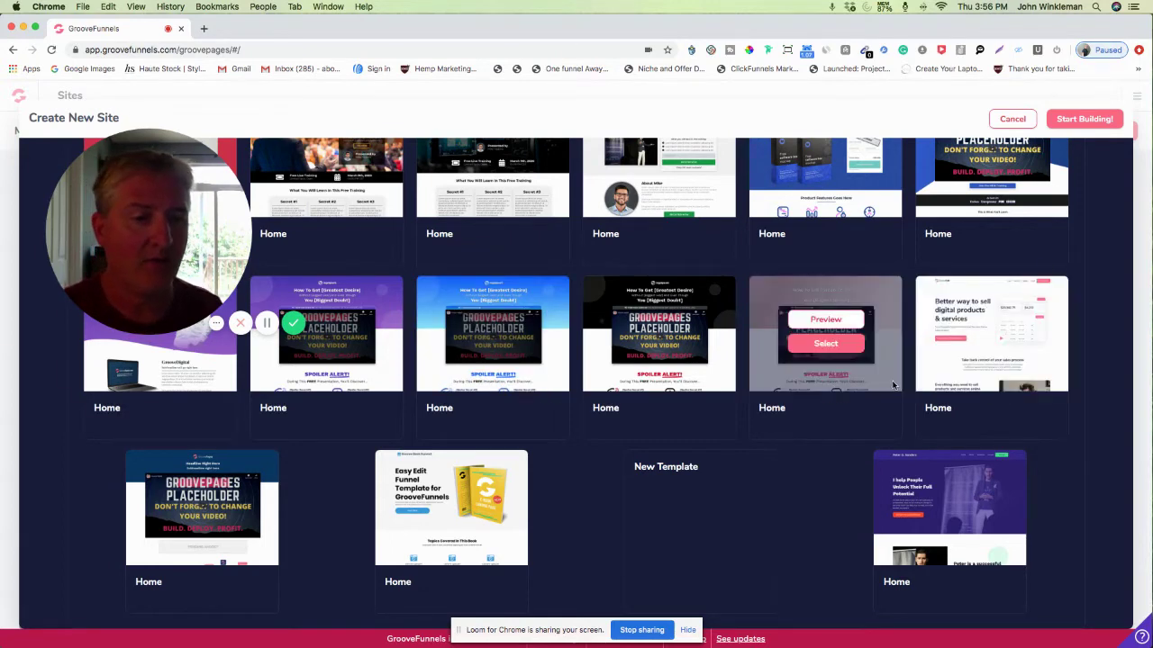
Preview the "Better way to sell digital products & services" template, review its whole page, and close the preview
mouse_move(994, 331)
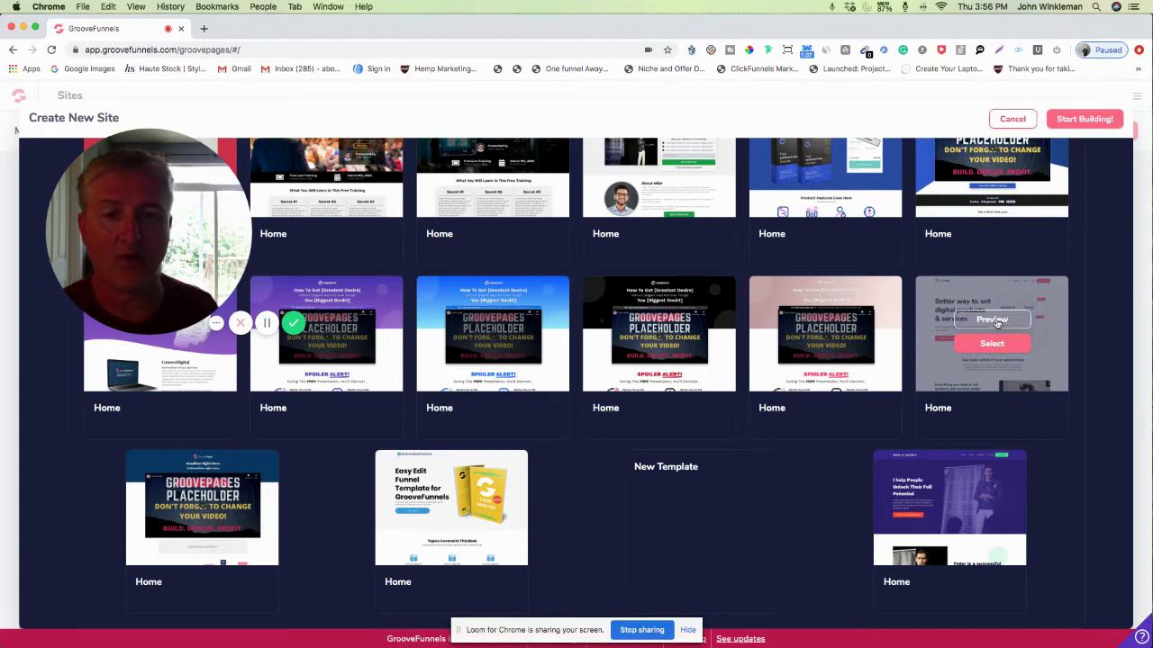
click(983, 321)
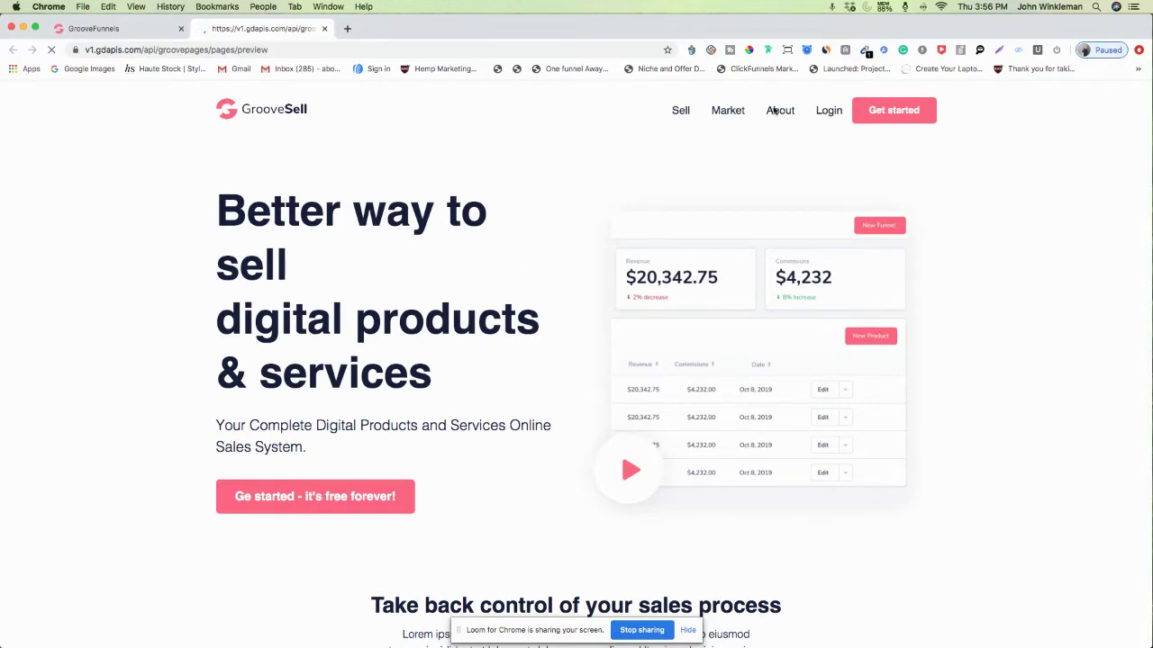
scroll(561, 207, down, 10)
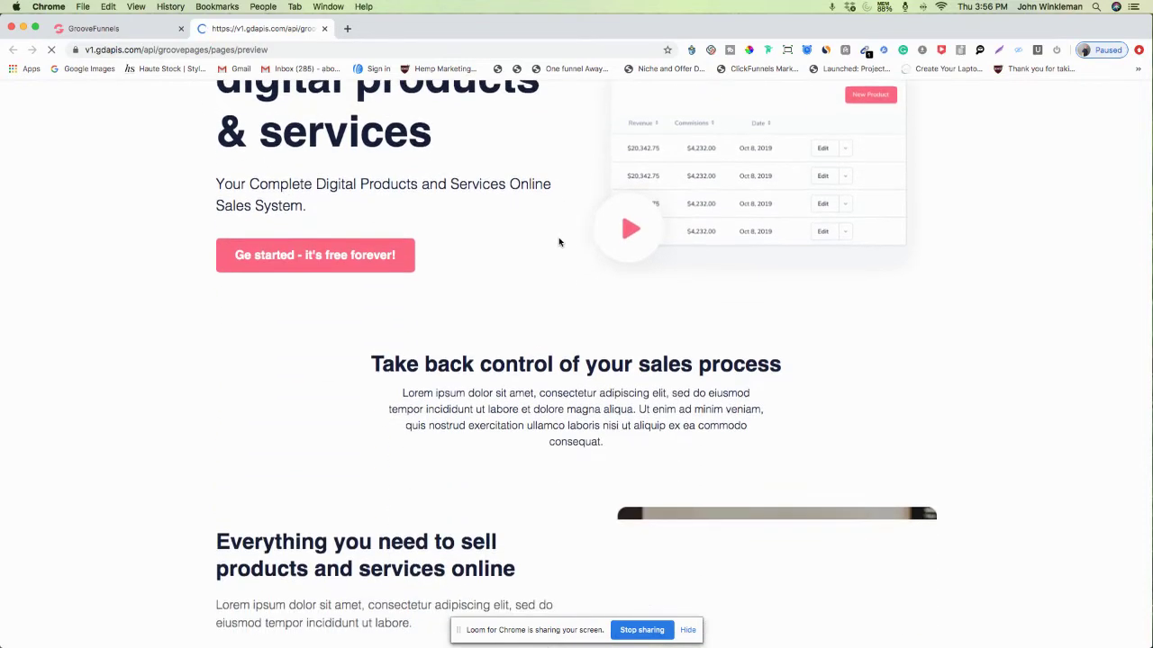
scroll(559, 243, down, 5)
scroll(558, 242, down, 8)
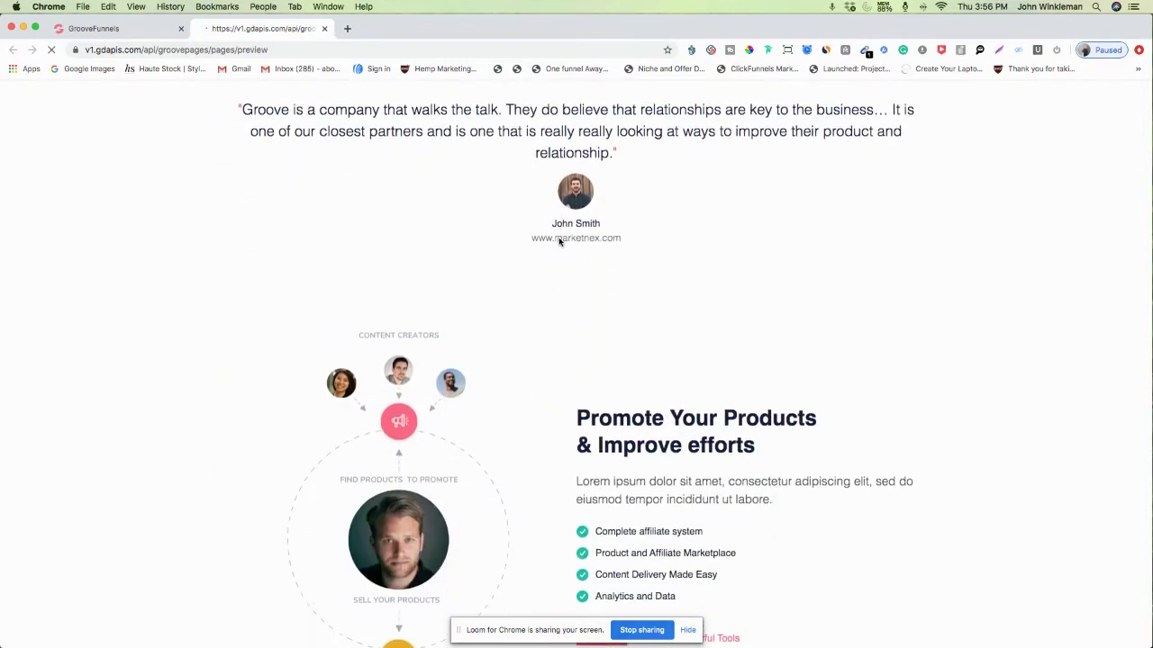
scroll(558, 241, down, 10)
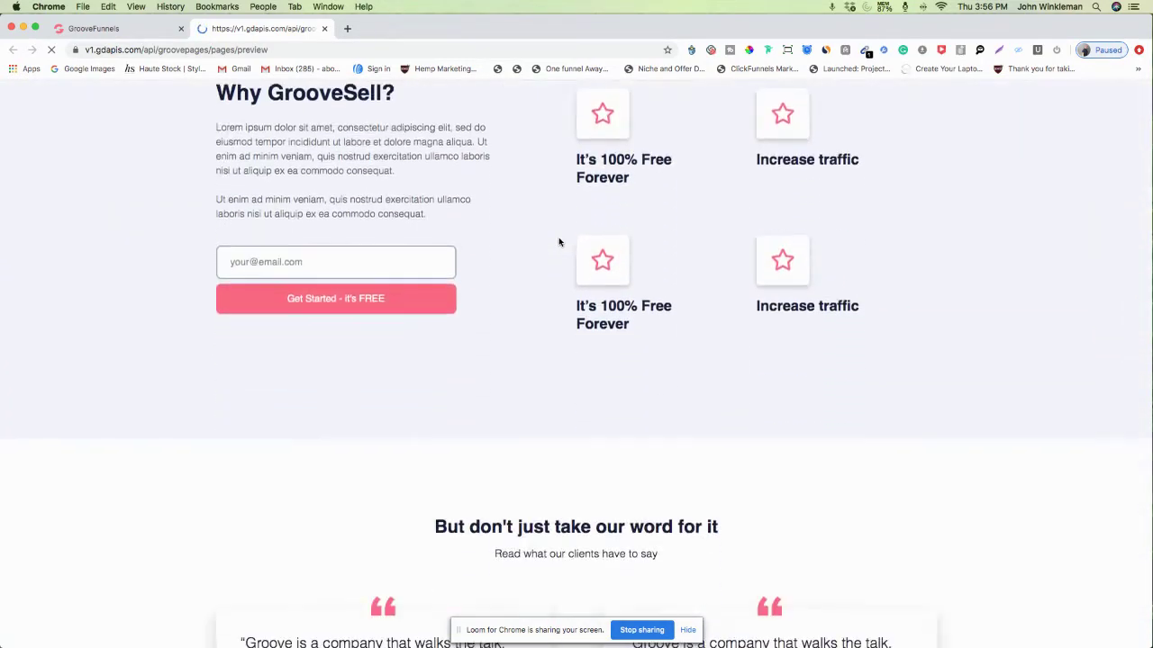
scroll(558, 242, down, 4)
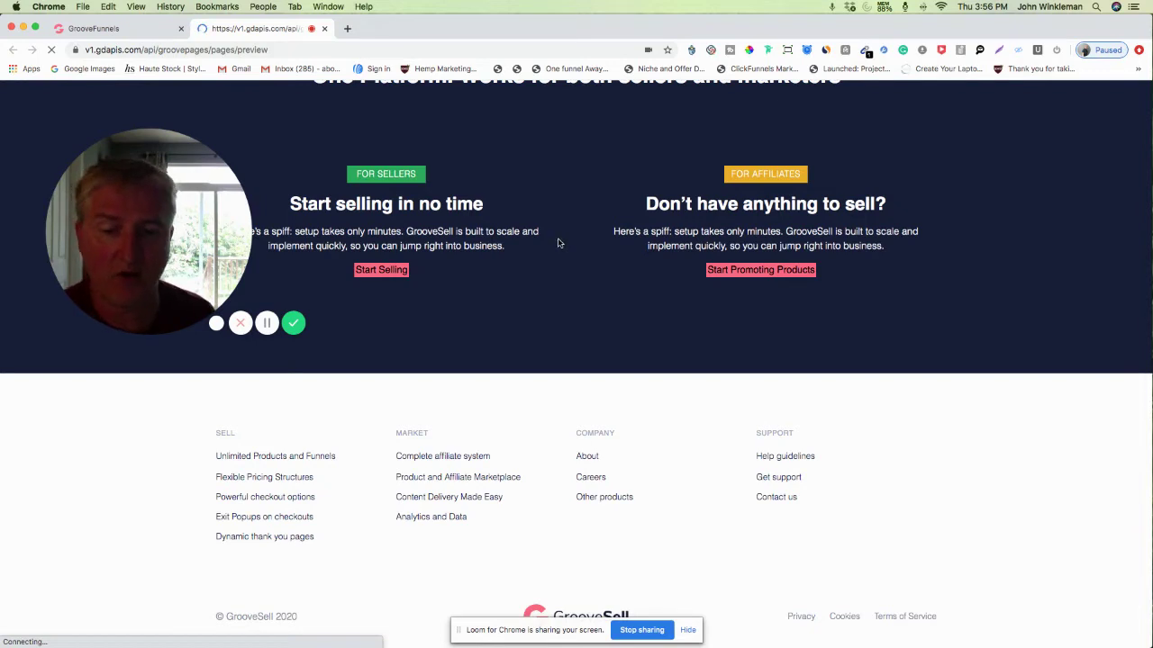
click(325, 31)
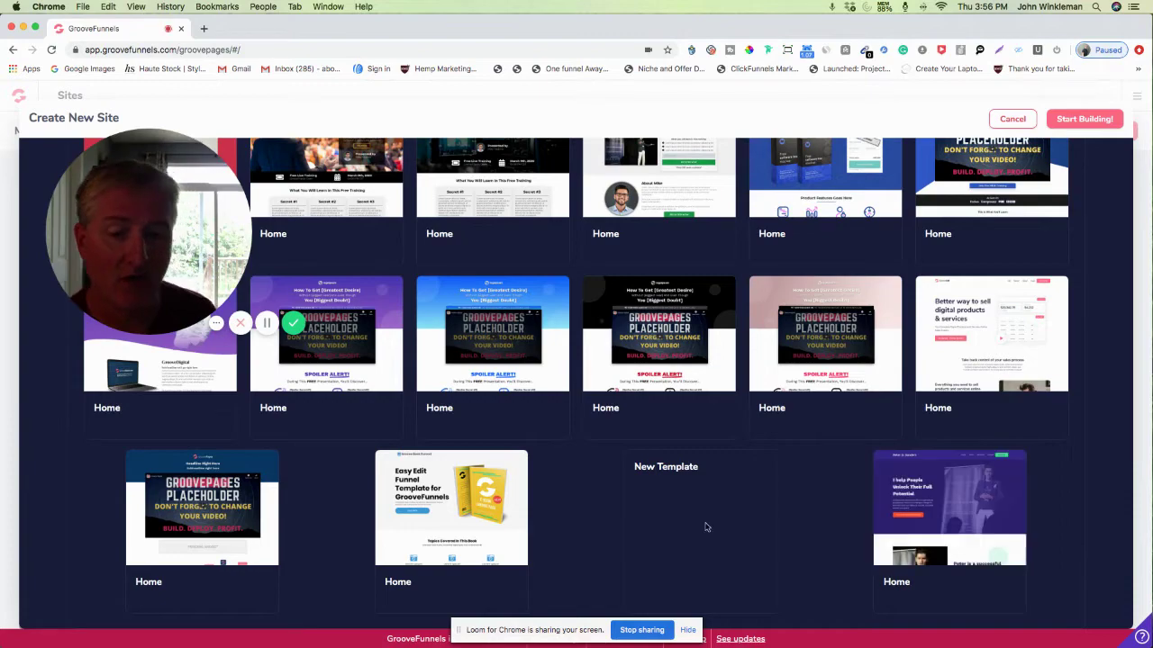
Create the new site from the blue E-commerce template with the white T-shirts
mouse_move(481, 494)
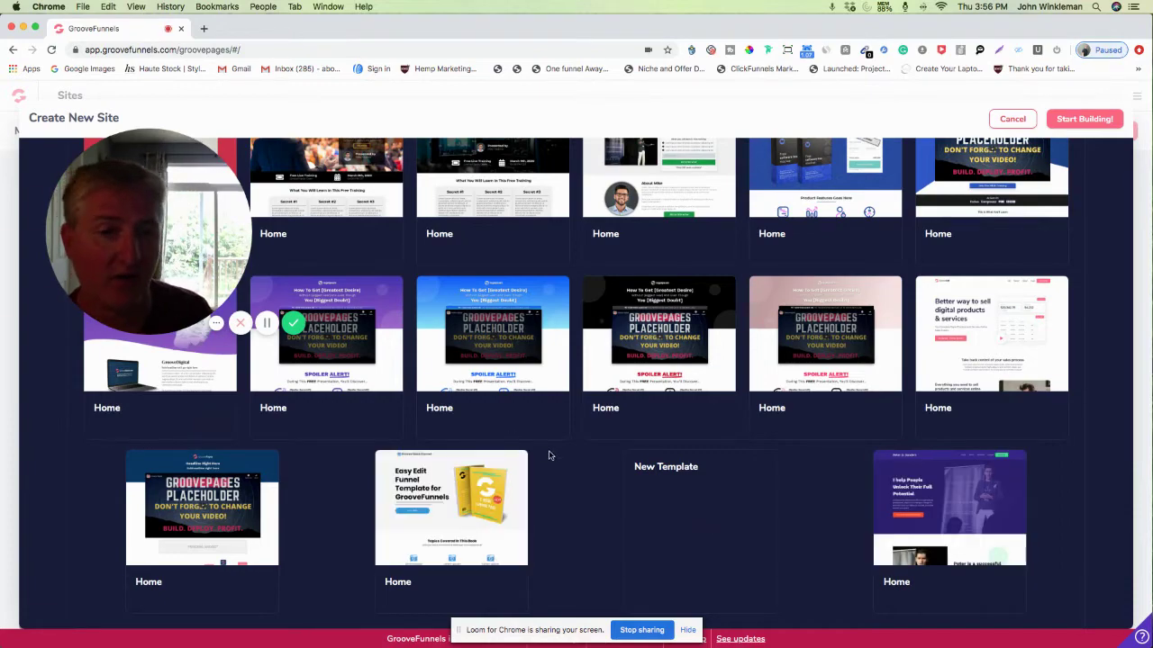
scroll(548, 454, up, 5)
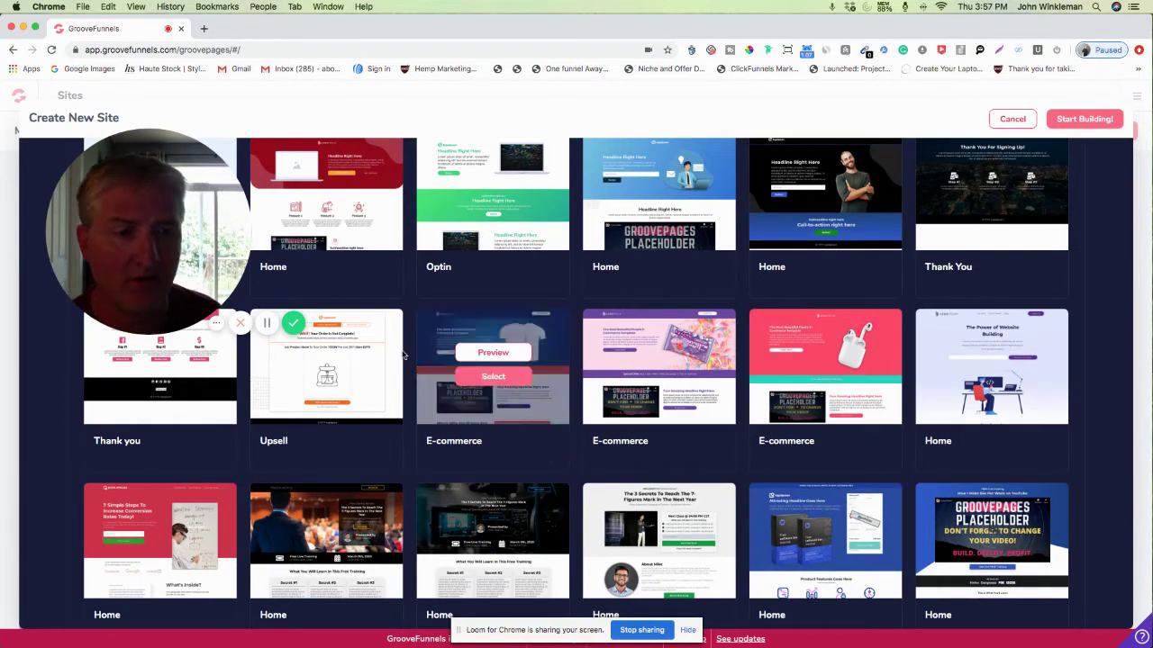
mouse_move(971, 366)
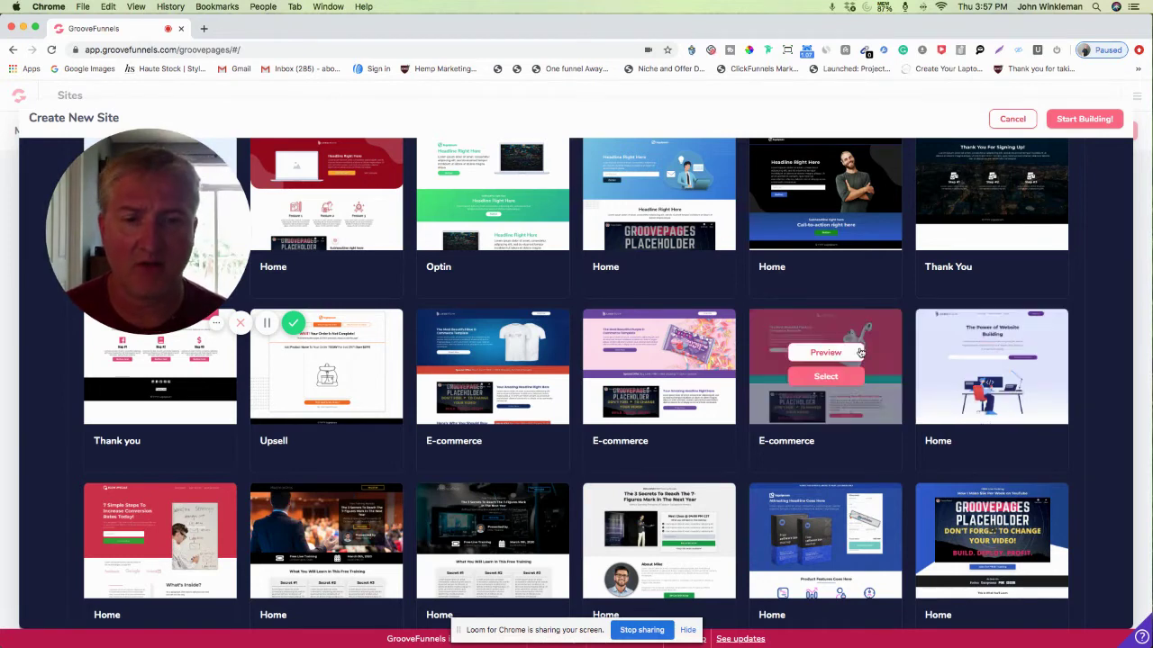
mouse_move(509, 350)
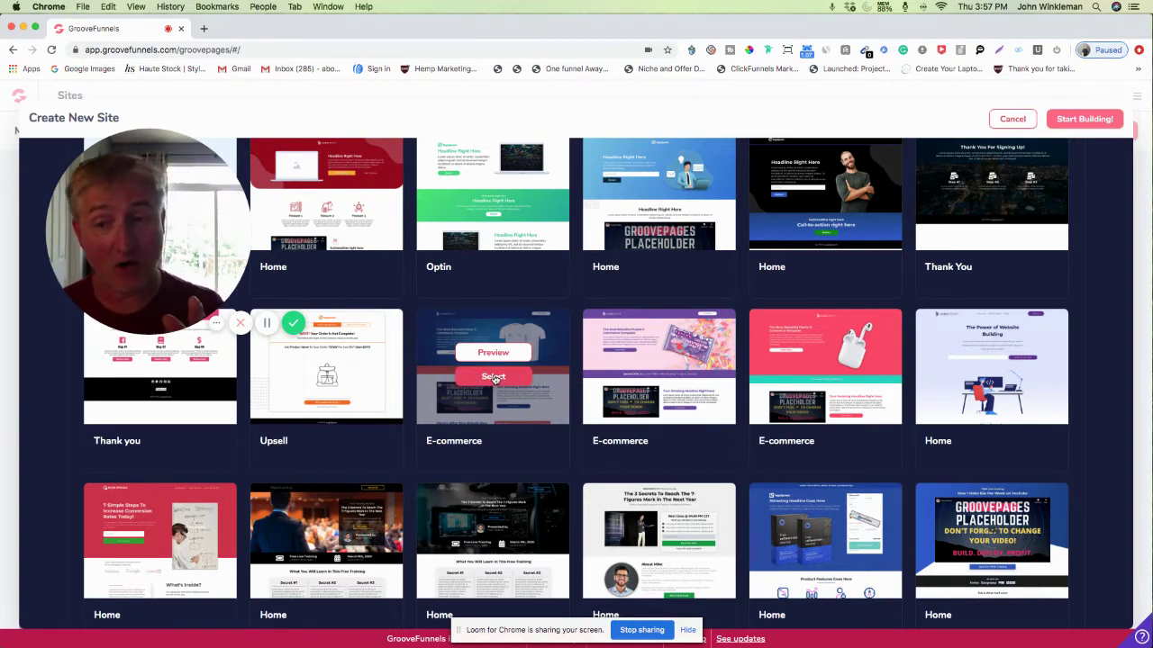
click(493, 378)
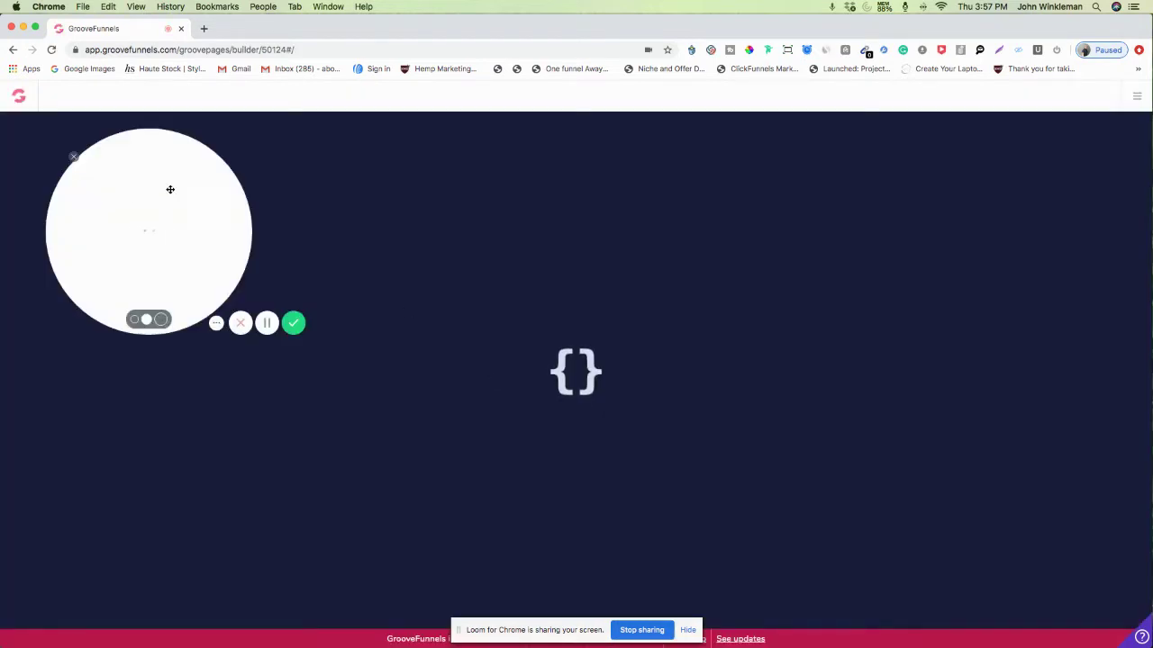
Look over the site-level options such as saving as template, site settings, export and revisions
drag(171, 189, 441, 210)
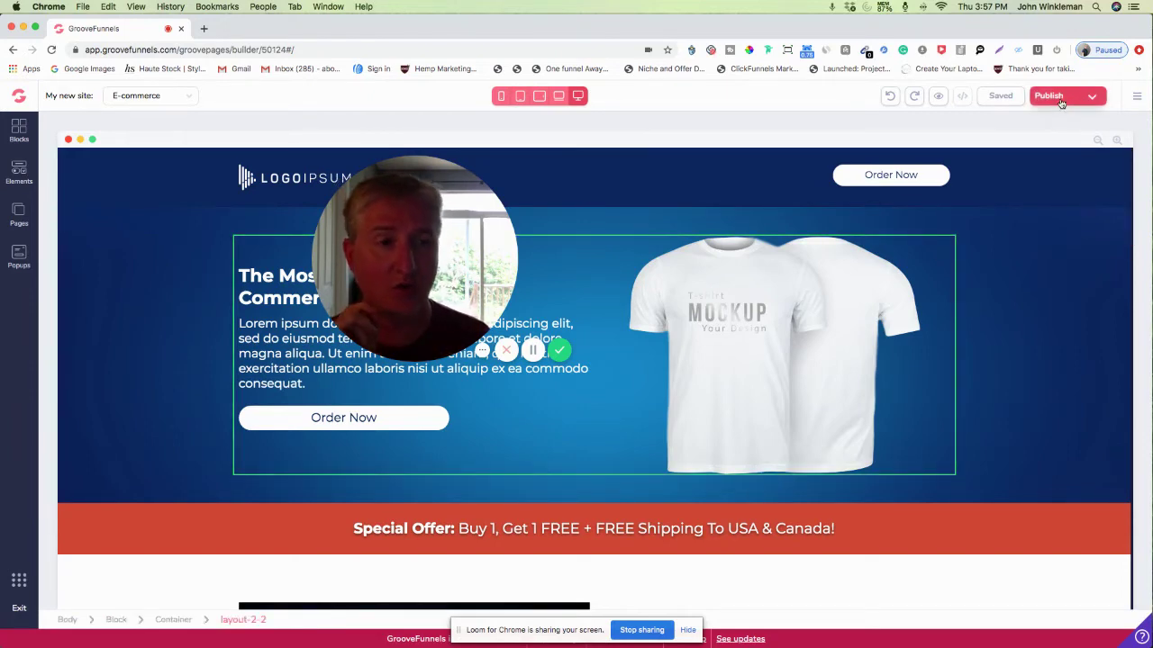
click(1137, 99)
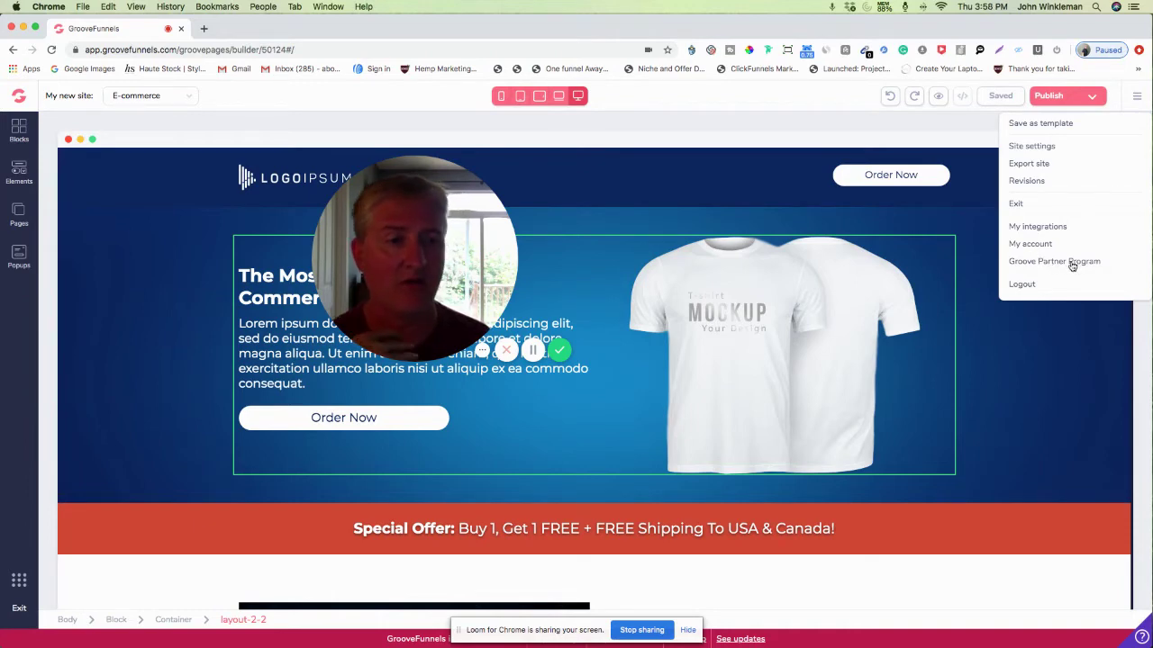
click(931, 125)
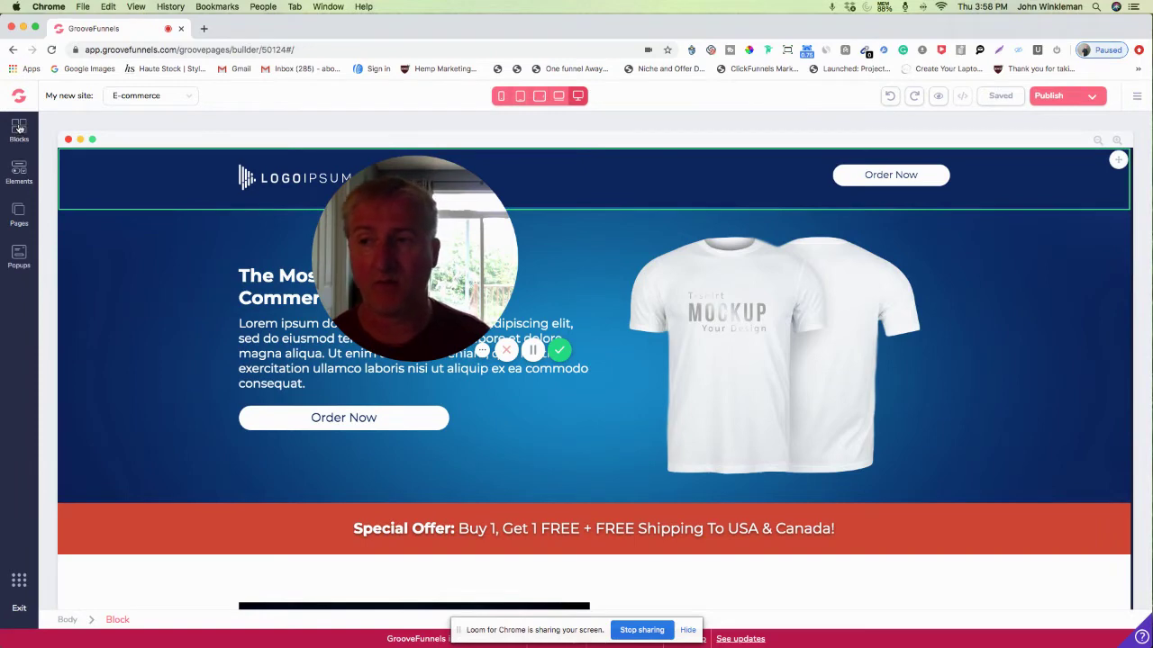
Check the E-commerce page's options and add a new page to the site from the blank canvas
click(21, 214)
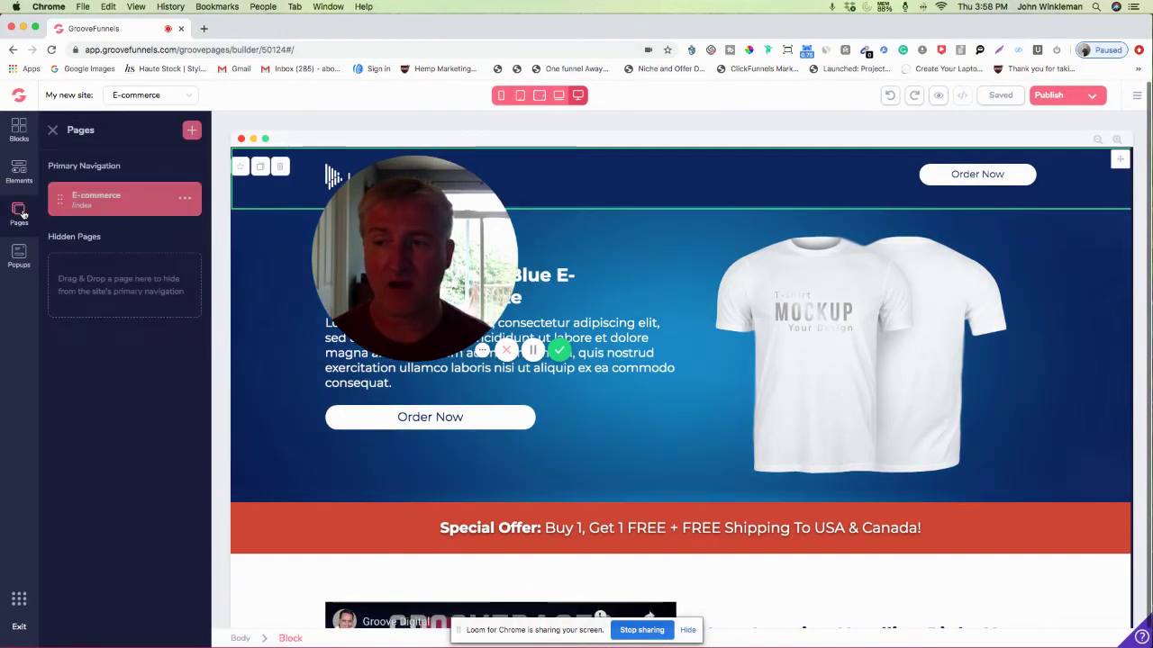
click(186, 199)
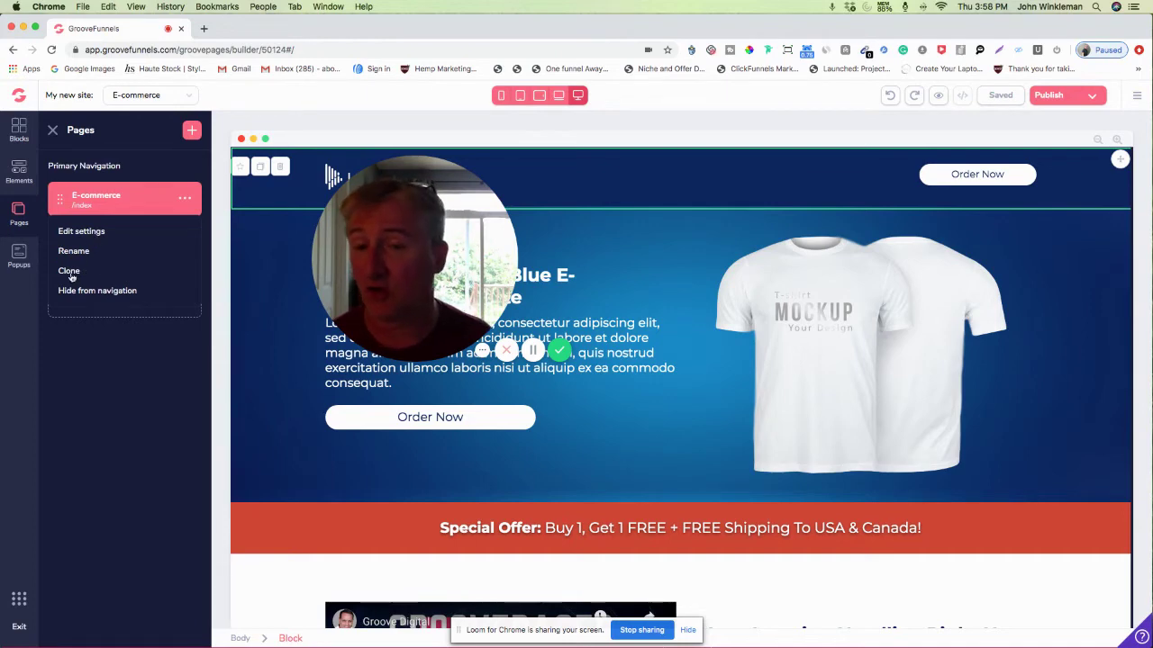
click(192, 133)
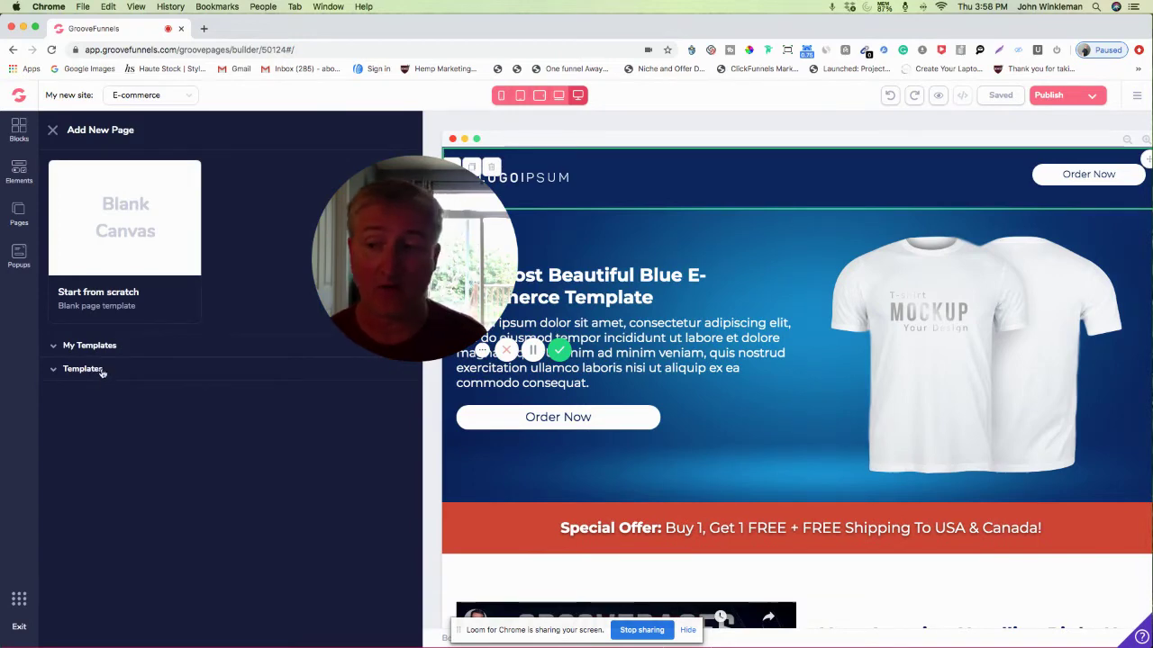
click(82, 370)
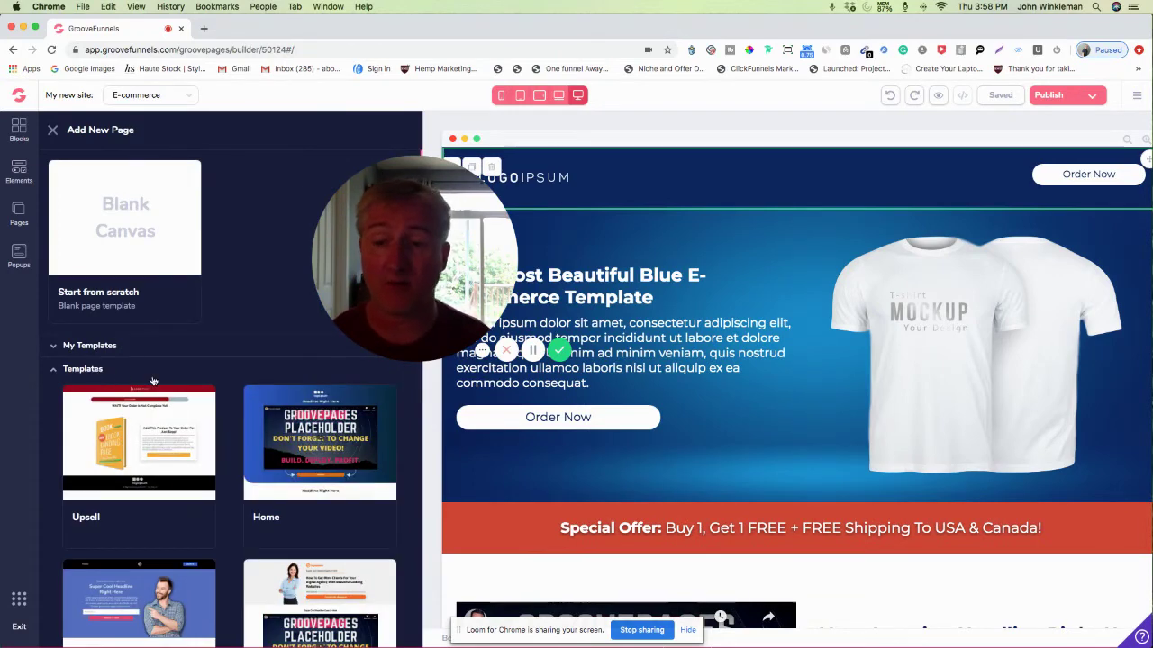
click(127, 224)
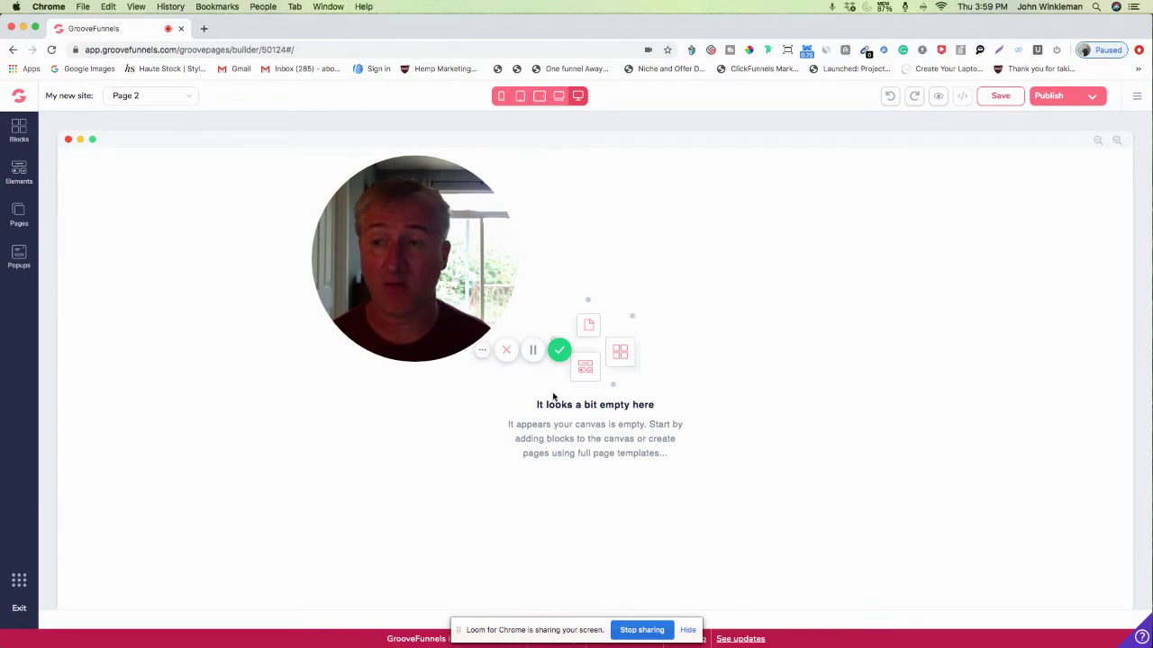
Open the settings of Page 2 and enter About as its page name
click(19, 216)
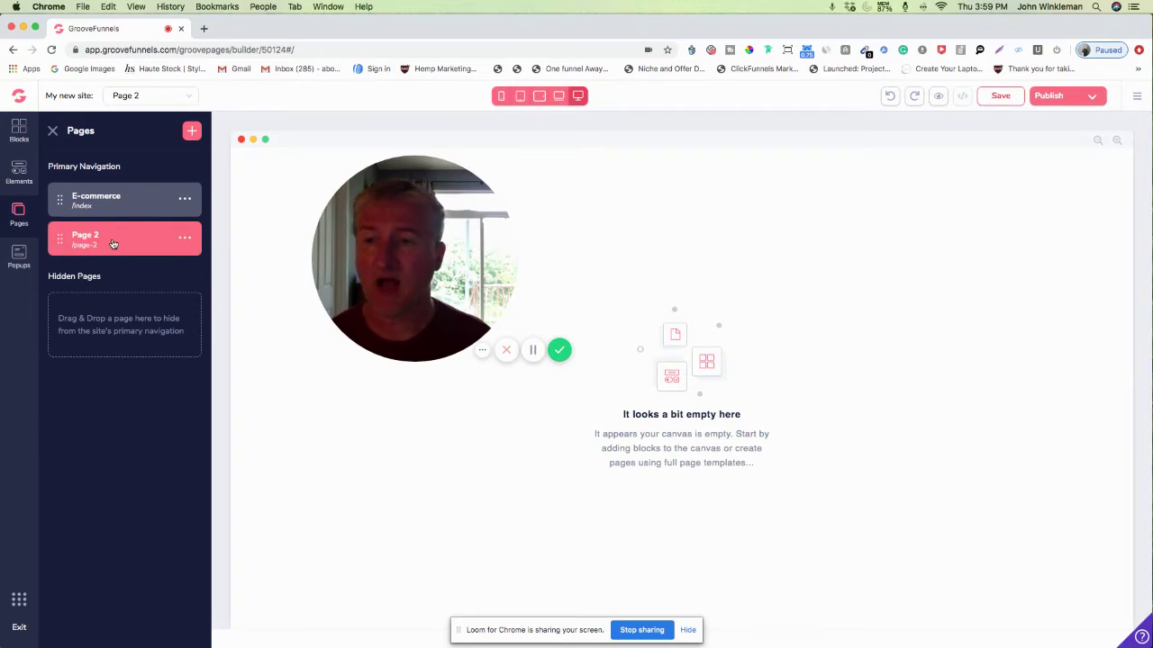
click(184, 240)
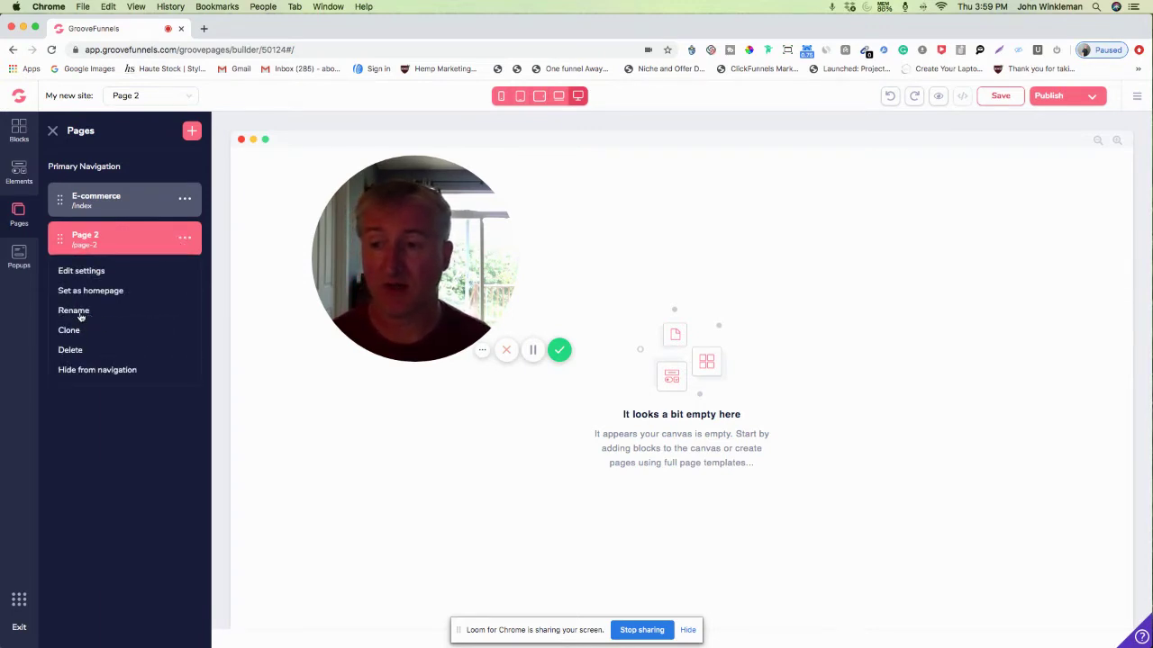
click(79, 272)
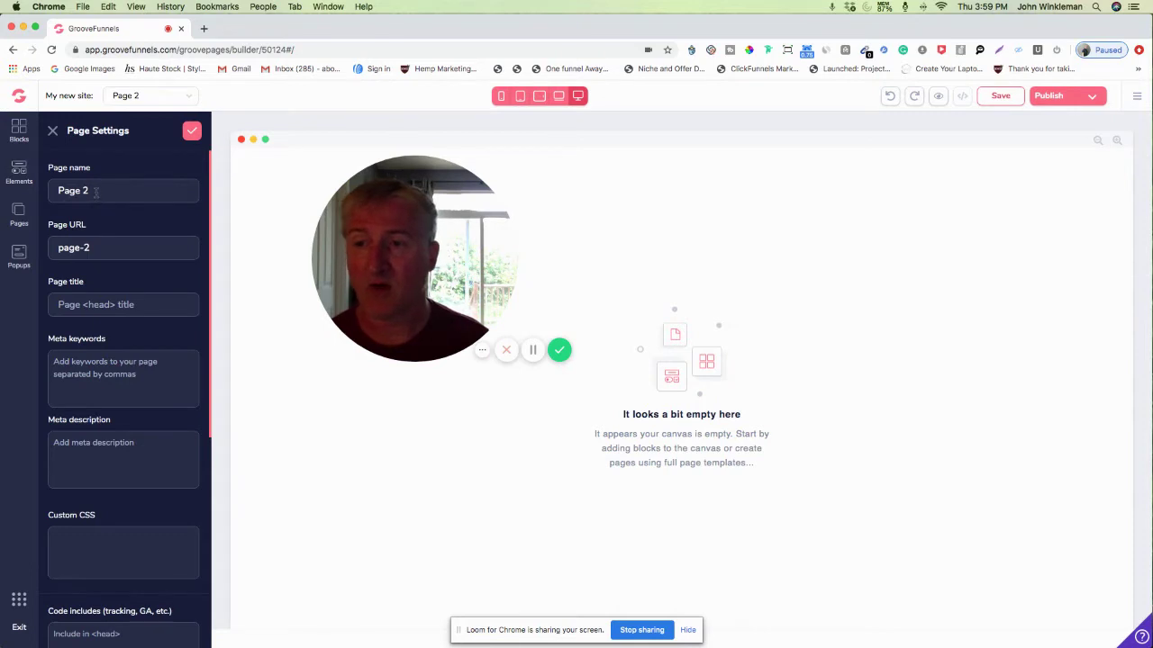
drag(94, 191, 47, 195)
text(About)
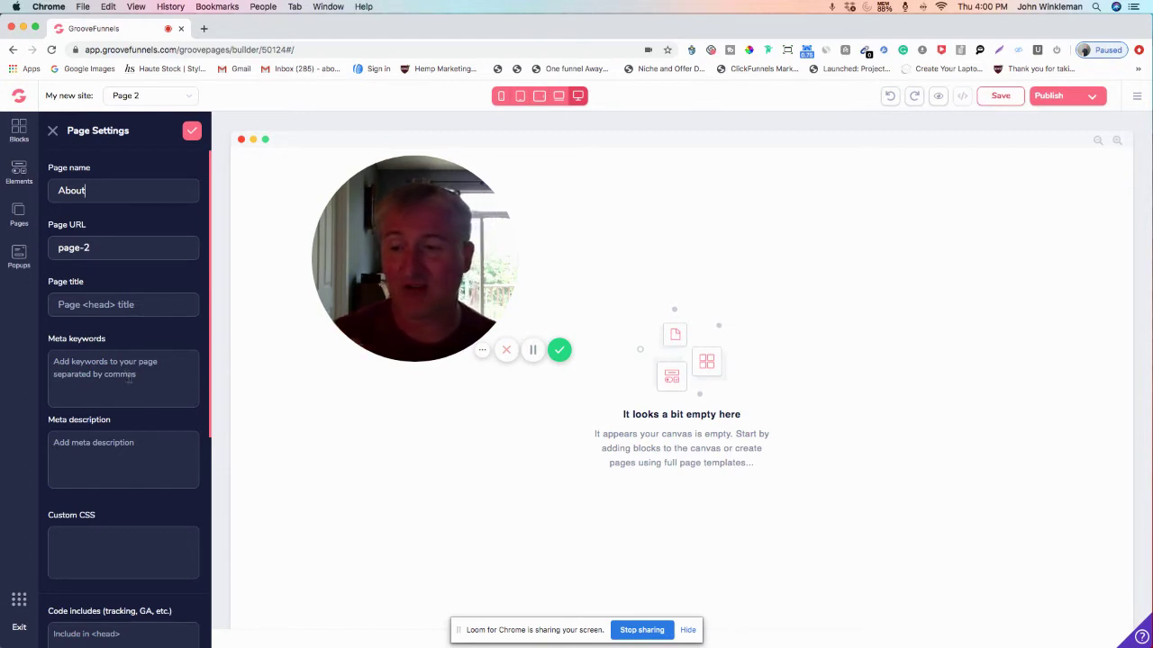
Look through the remaining page settings, including code includes and Open Graph, and save the About page's settings
scroll(168, 390, down, 8)
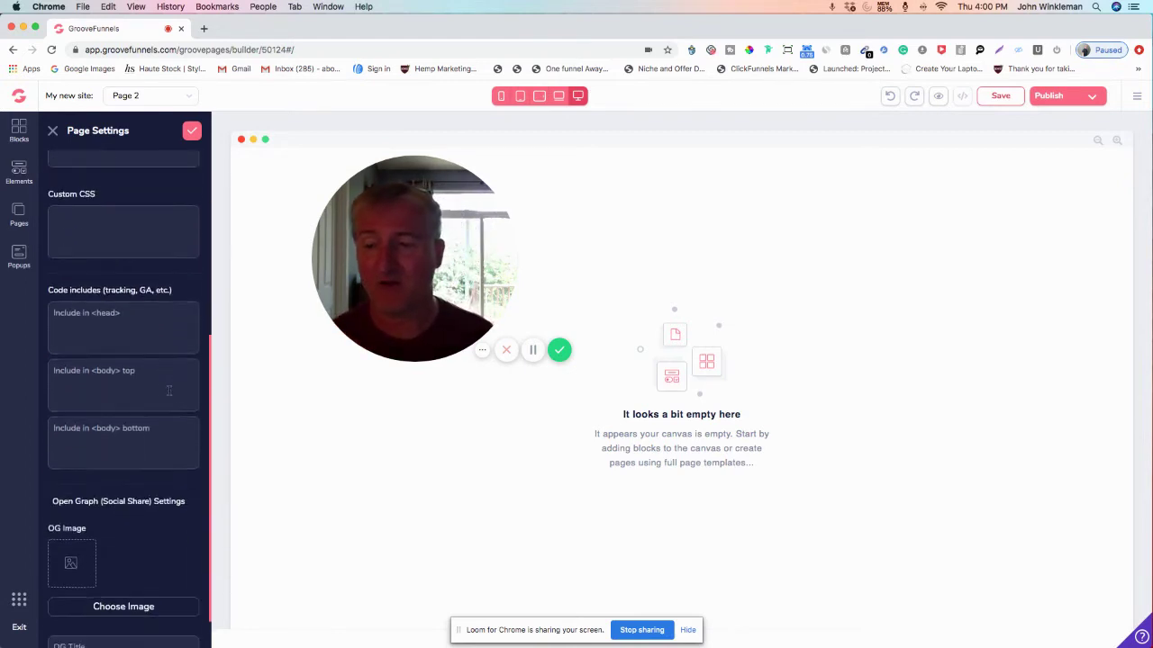
scroll(168, 390, up, 8)
click(192, 131)
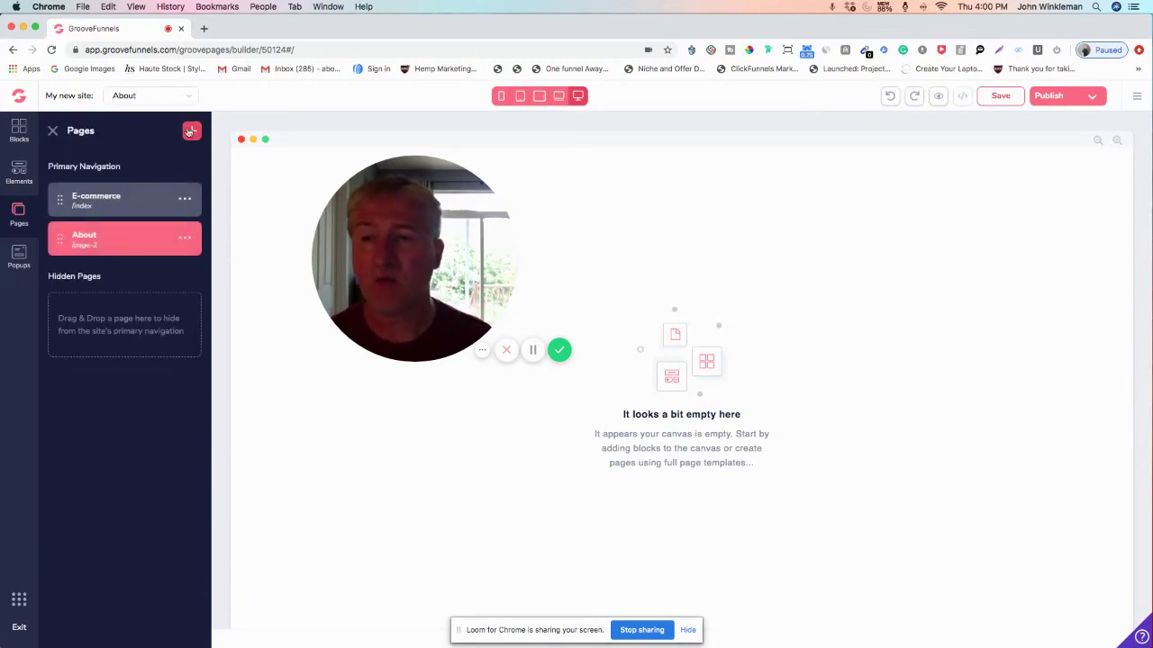
Add another page to the site from the blank canvas and show the list of site pages
click(191, 131)
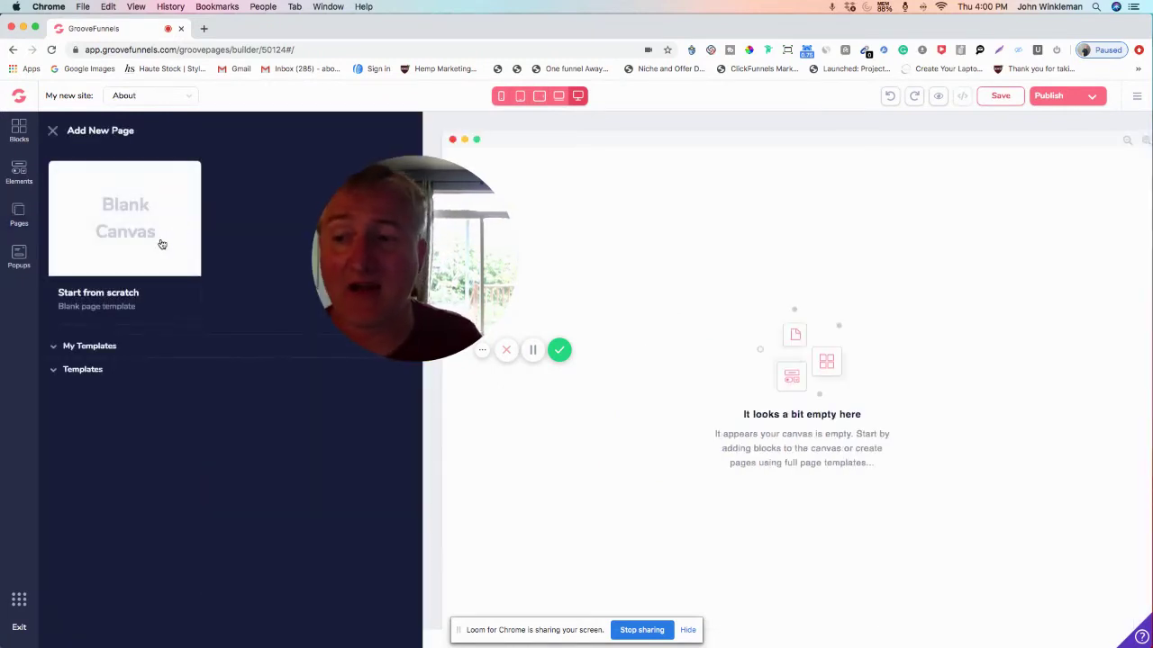
click(113, 220)
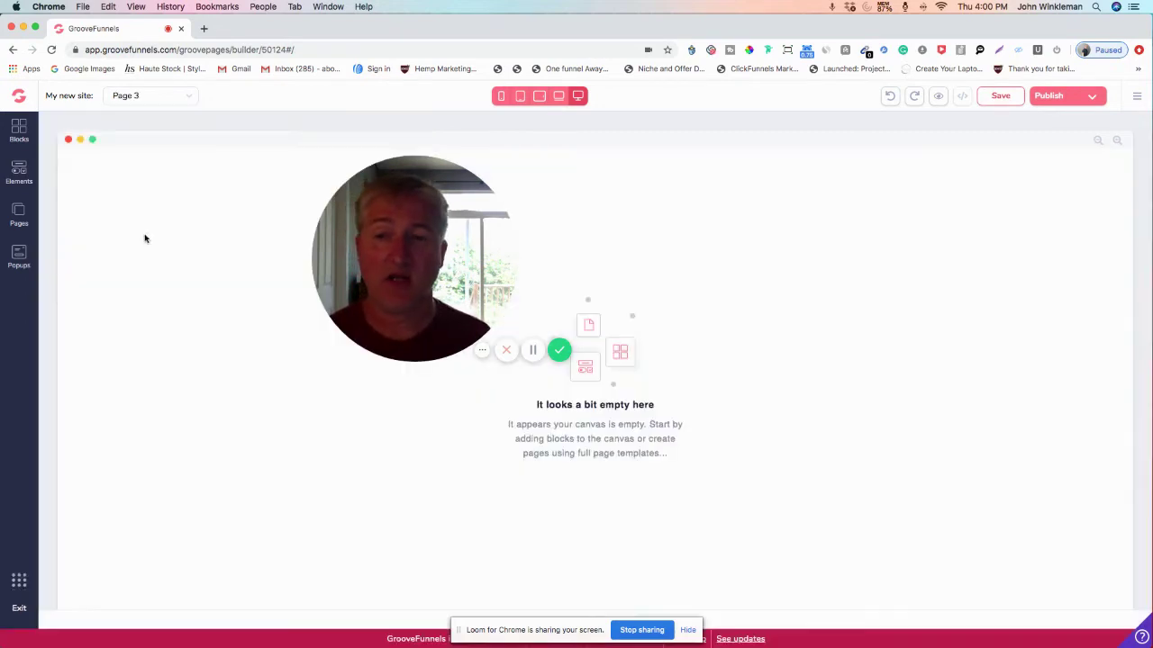
click(20, 214)
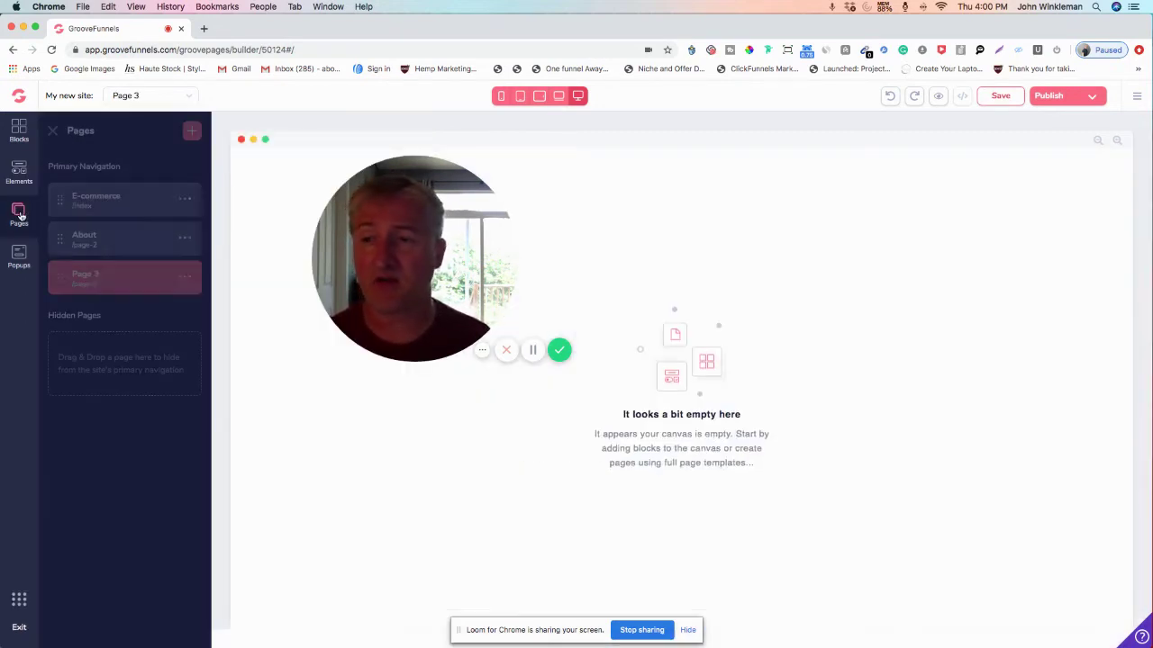
Open the settings of Page 3, set its page name to Contact page and save
click(184, 279)
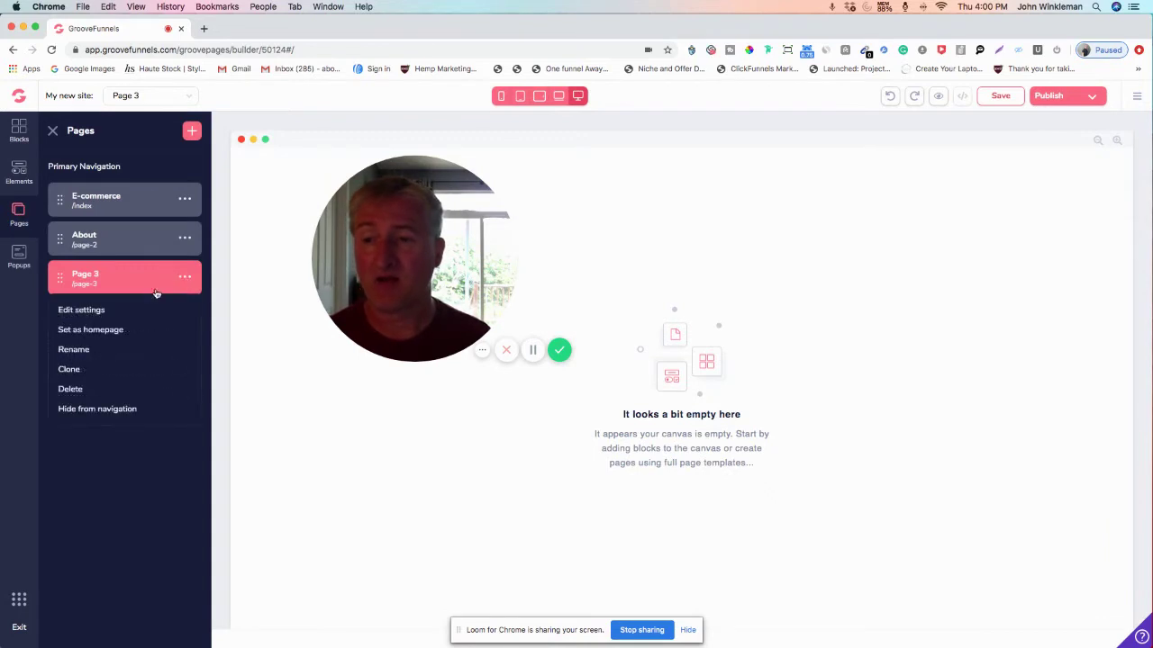
click(83, 310)
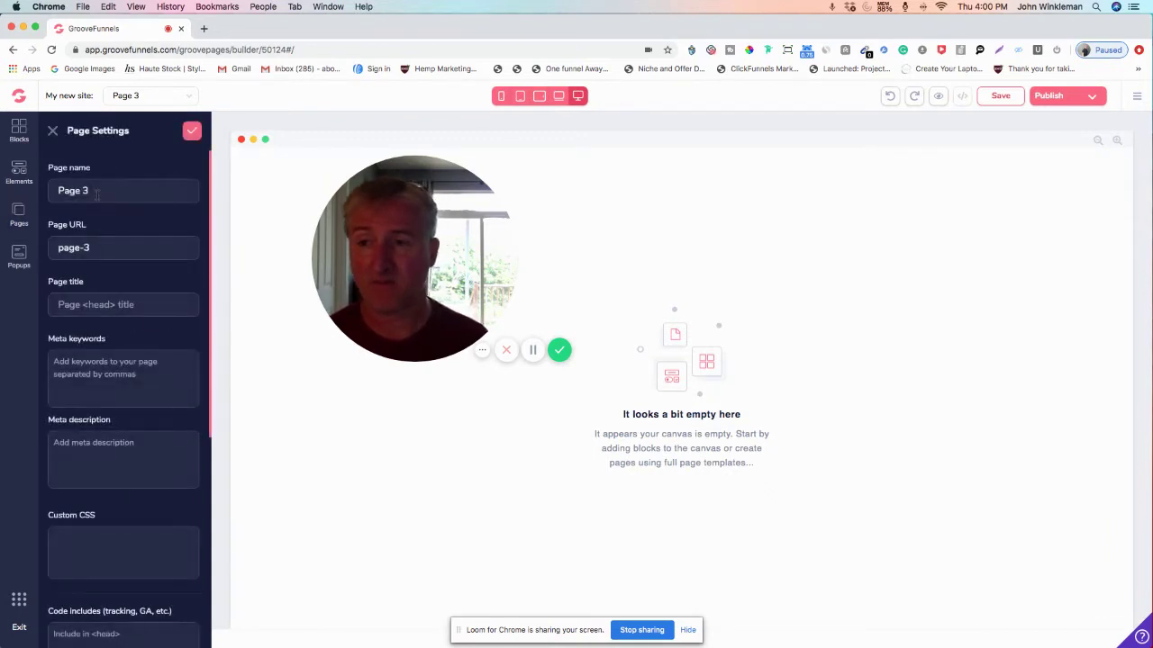
drag(97, 191, 42, 191)
text(Co)
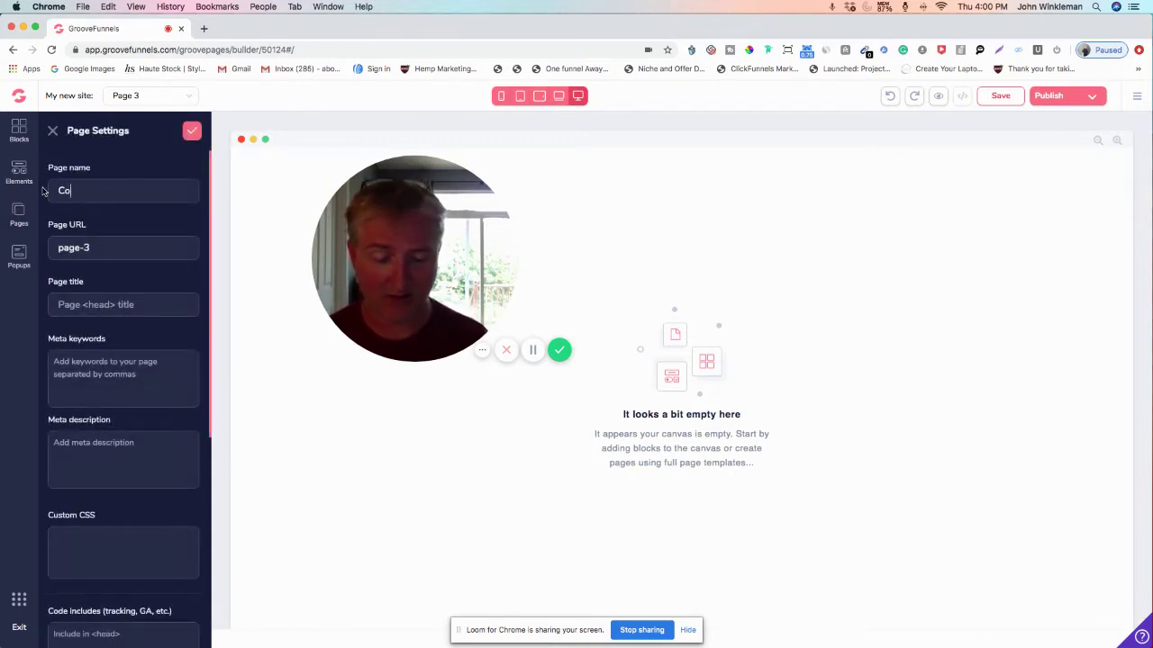
text(n)
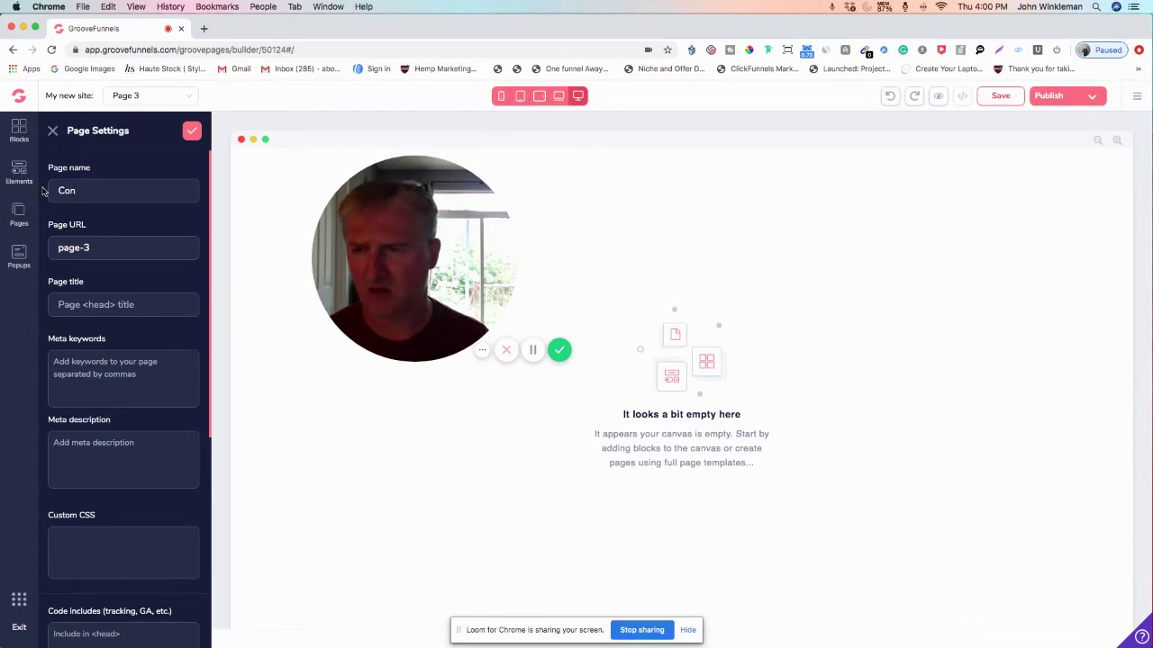
text(conact)
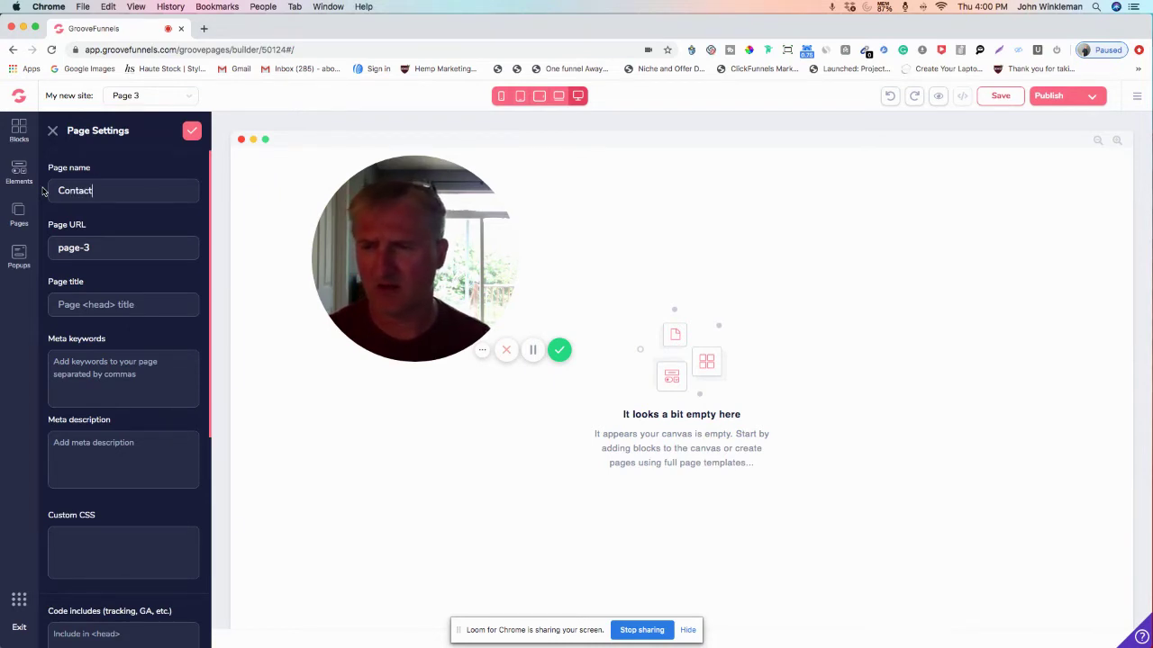
text( page)
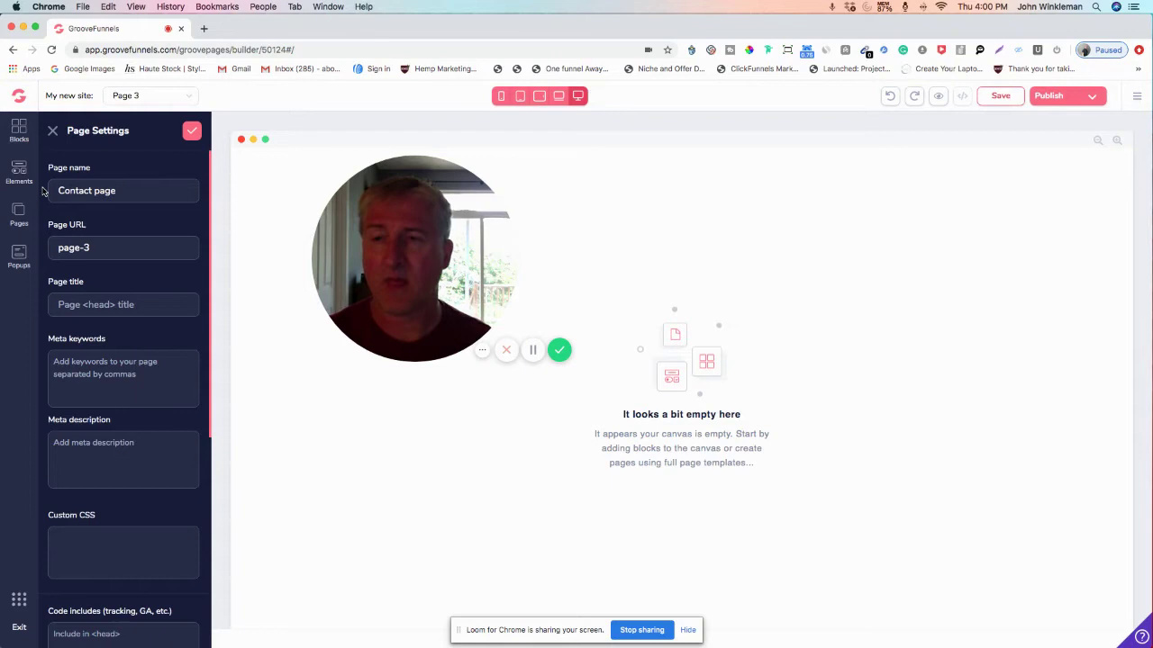
click(192, 130)
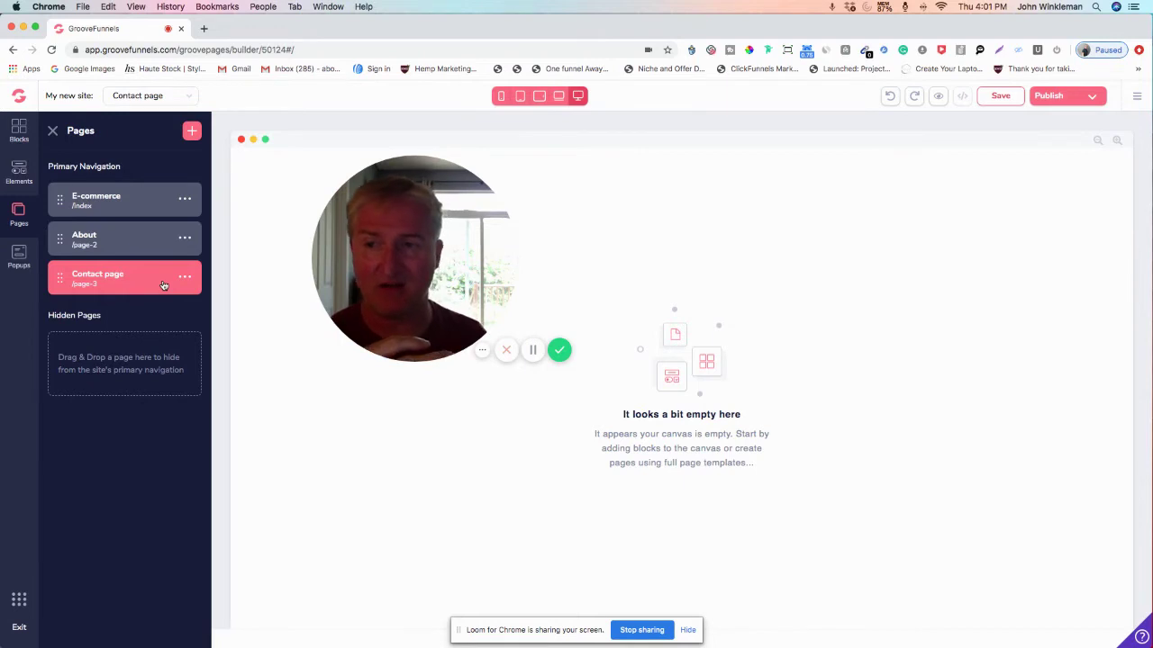
Move the Contact page out of the primary navigation into the hidden pages
drag(159, 281, 155, 361)
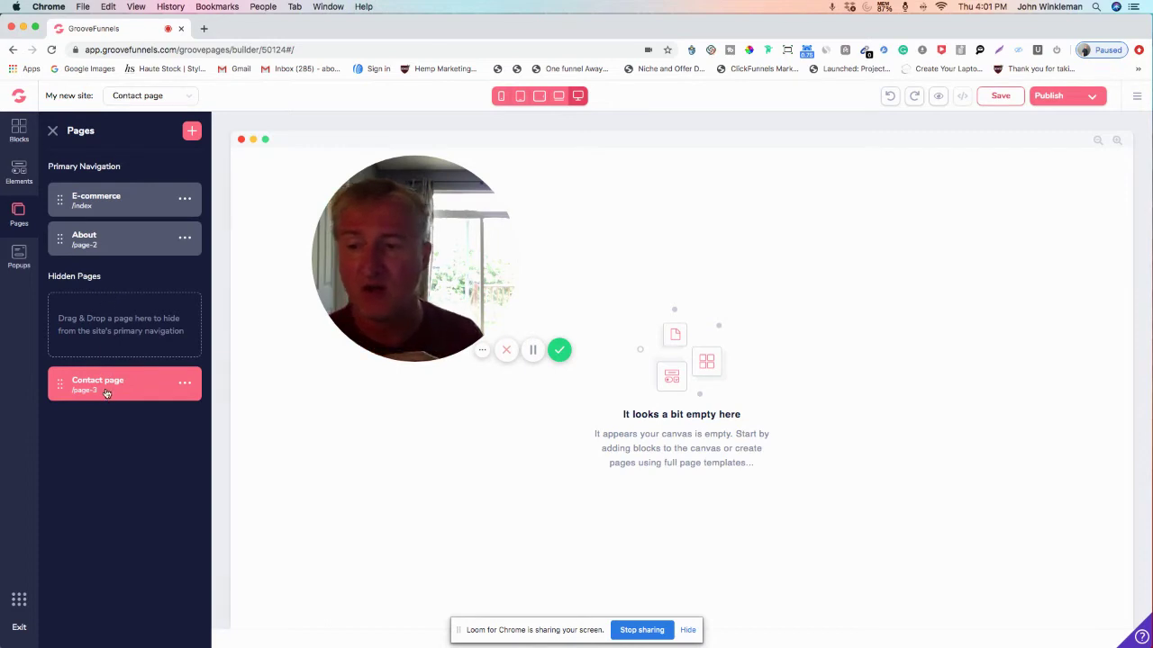
drag(105, 395, 106, 334)
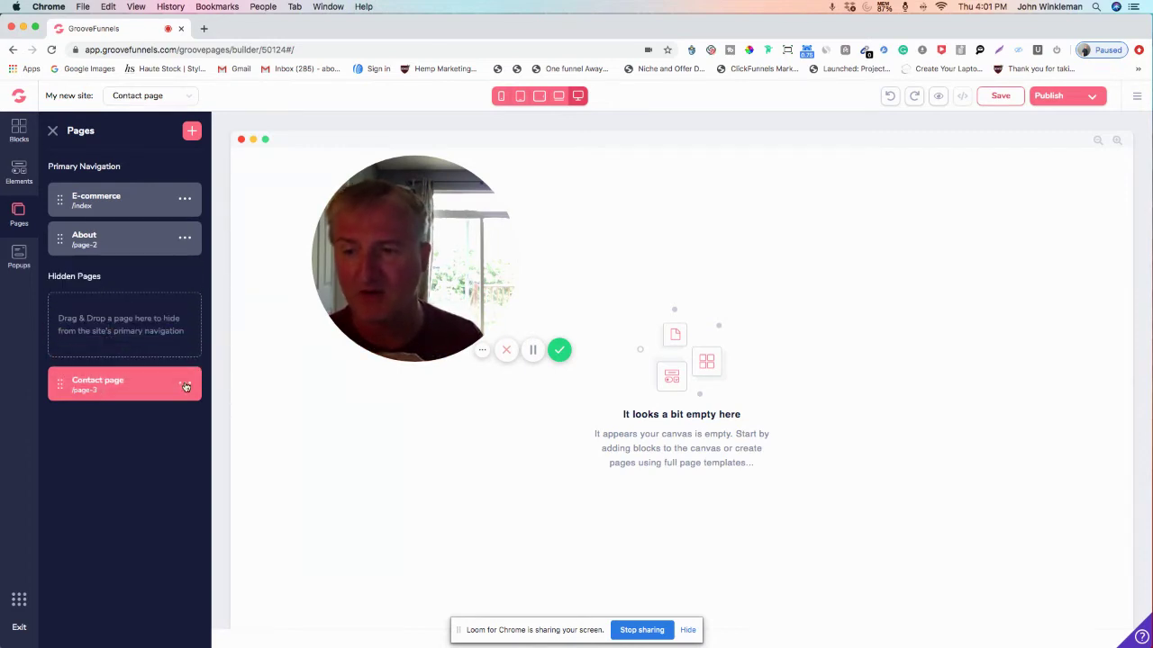
Add a fourth page from the blank canvas and return to the list of site pages
click(191, 132)
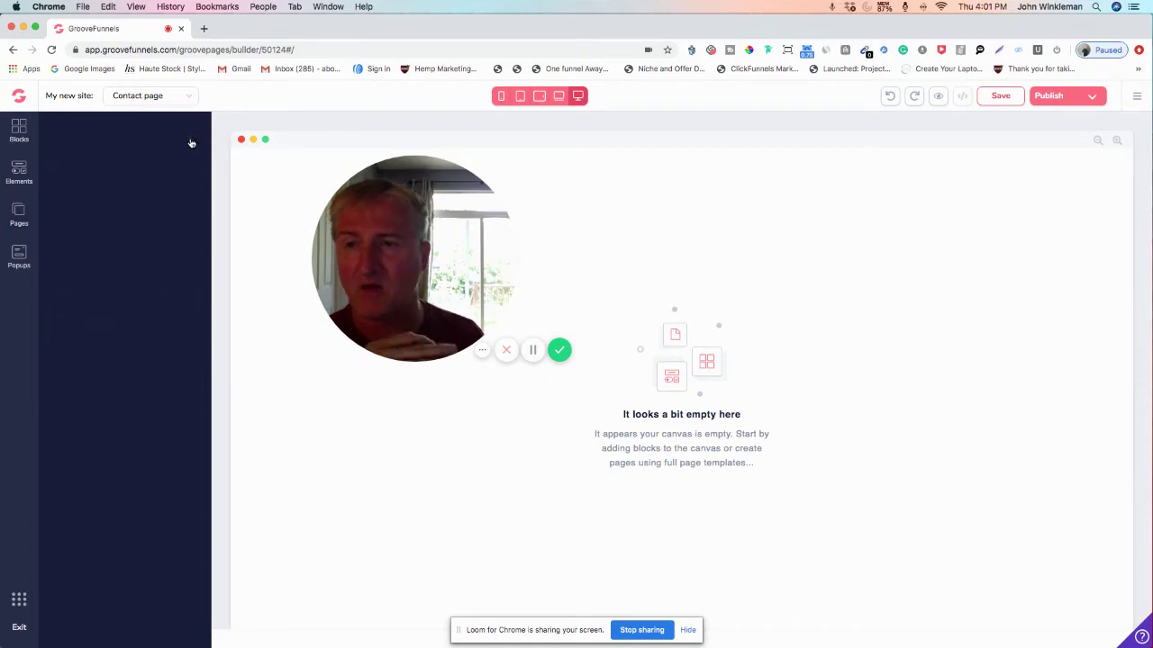
click(132, 244)
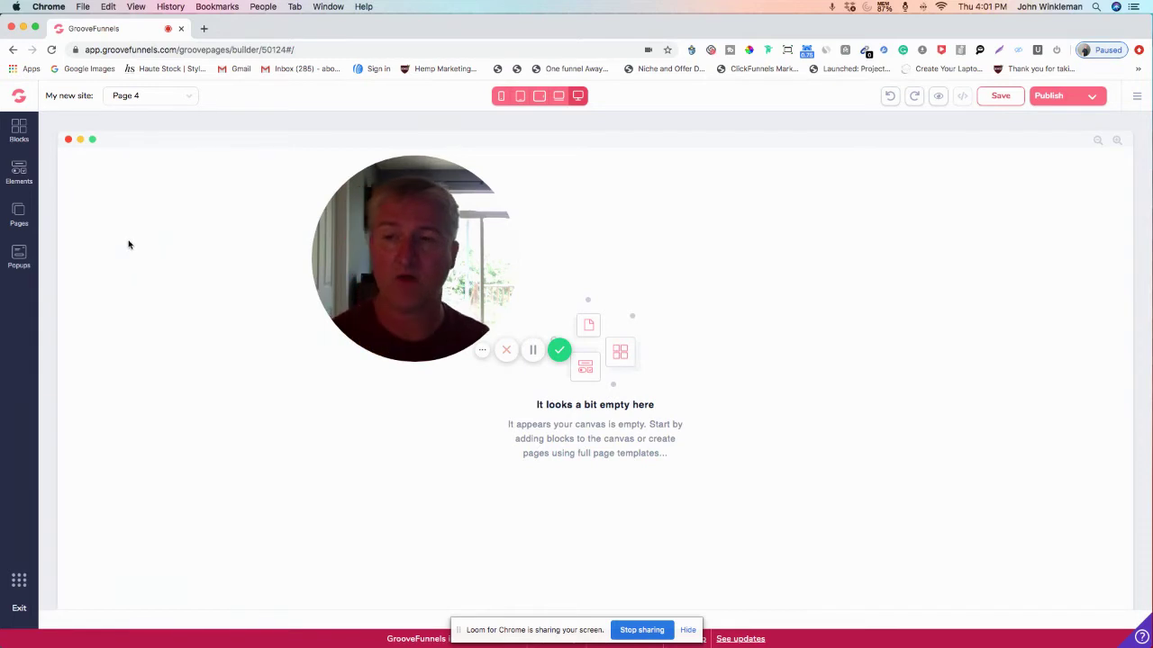
click(19, 216)
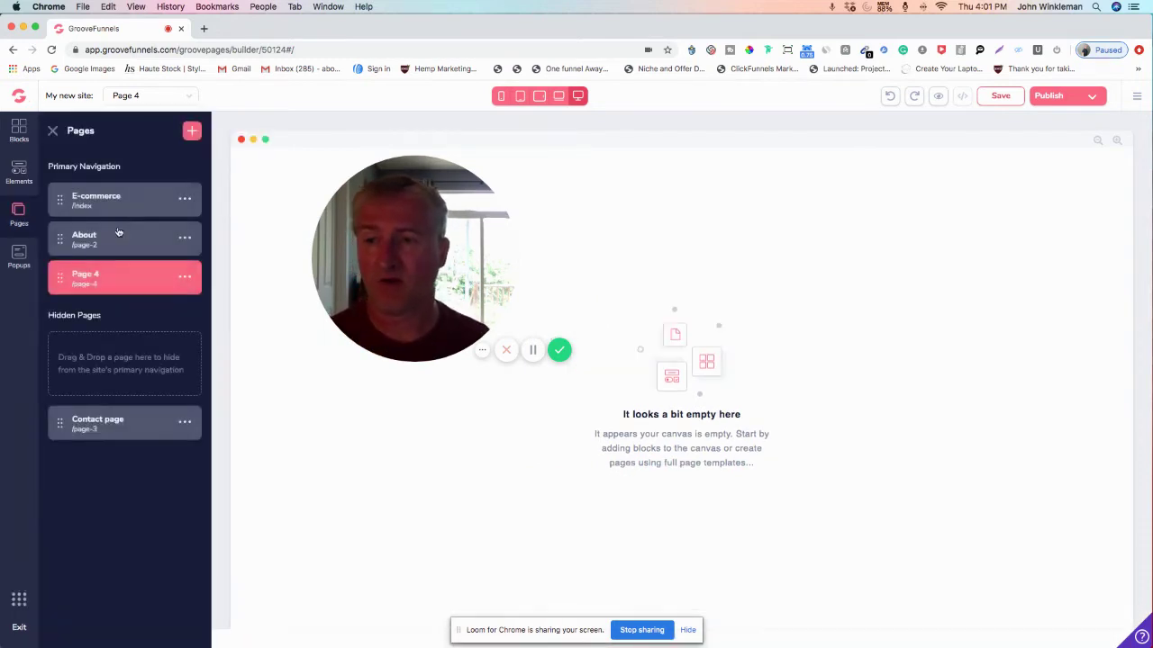
Open the settings of Page 4, set its page name to like us and save
click(191, 133)
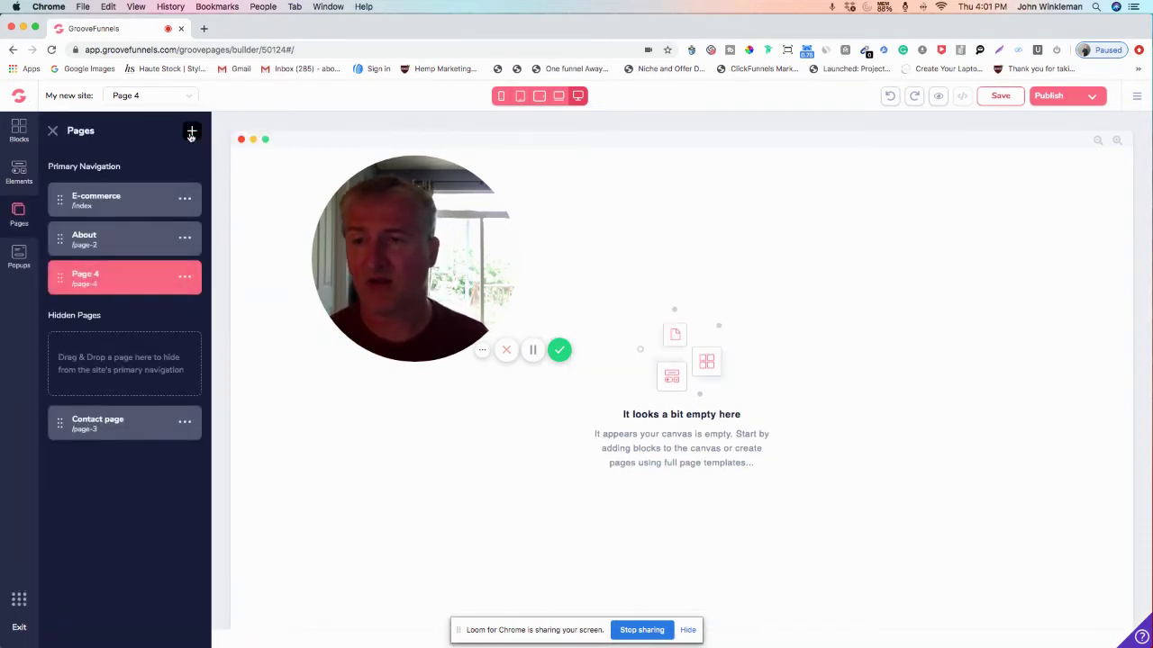
click(25, 223)
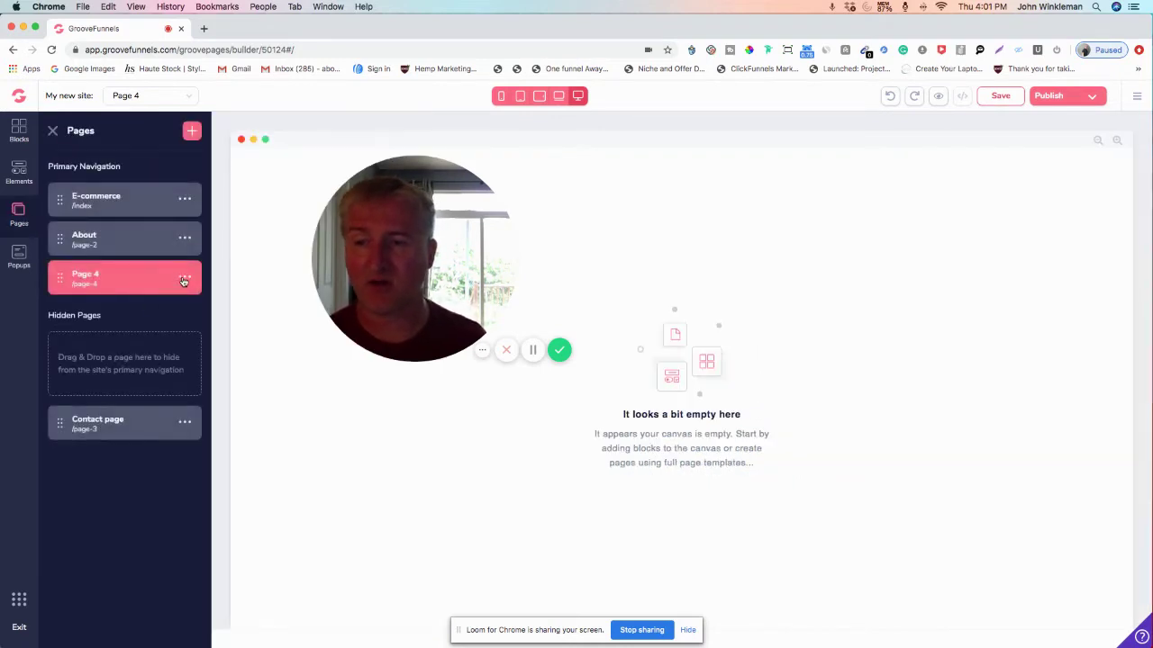
click(185, 277)
click(105, 311)
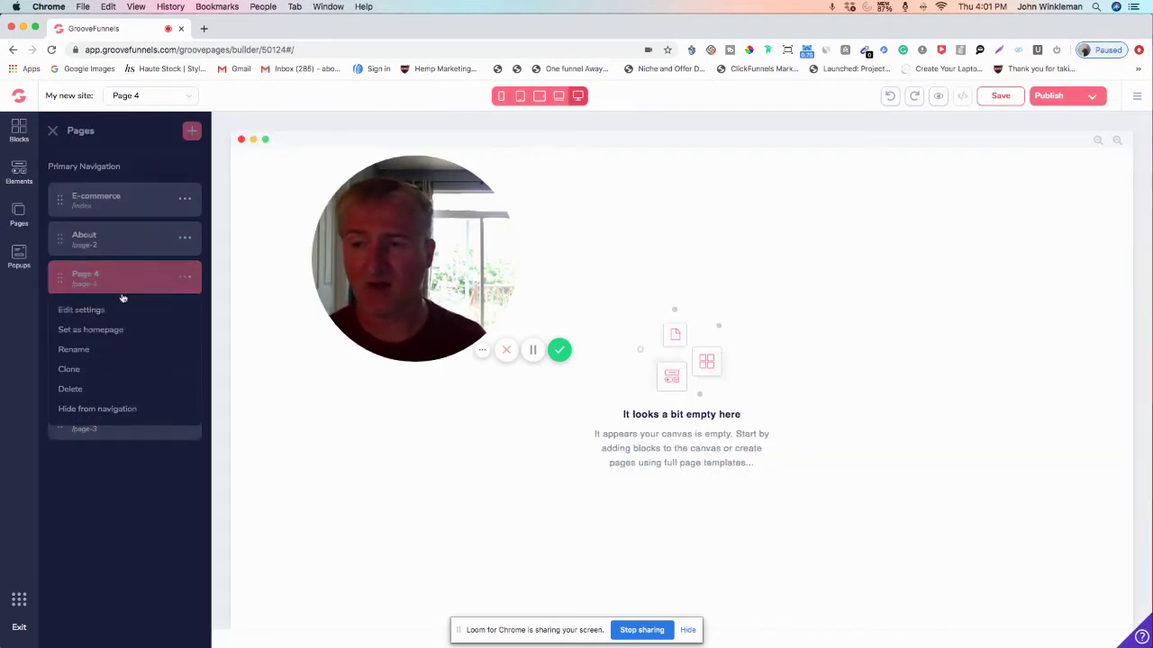
drag(101, 191, 47, 193)
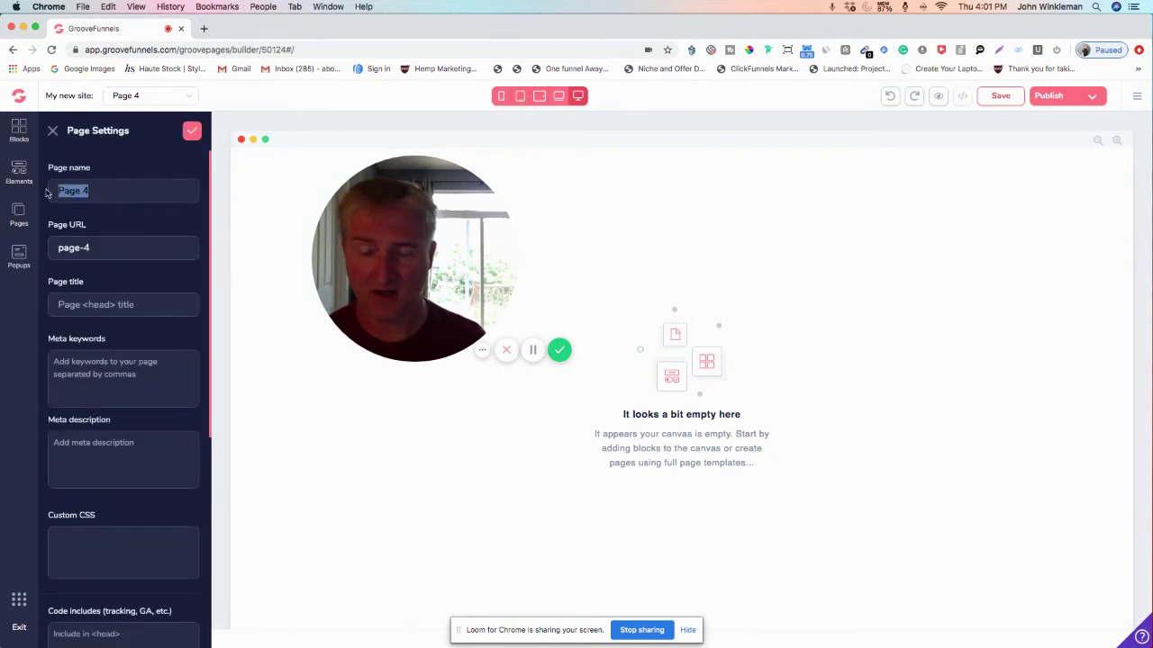
text(like us)
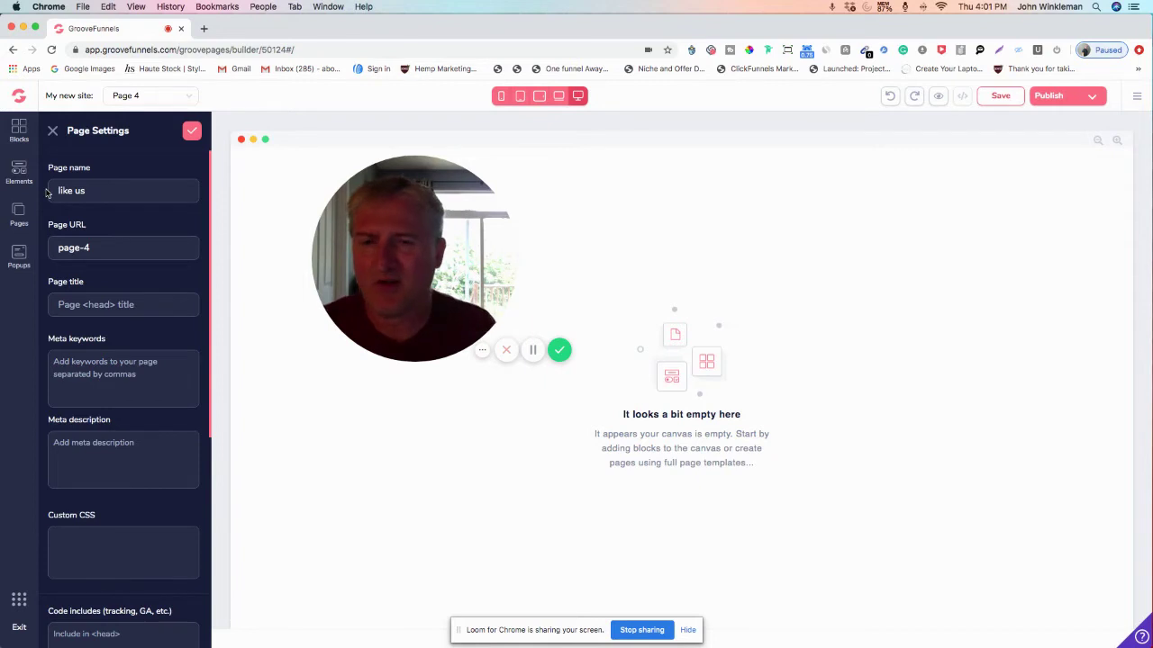
click(192, 132)
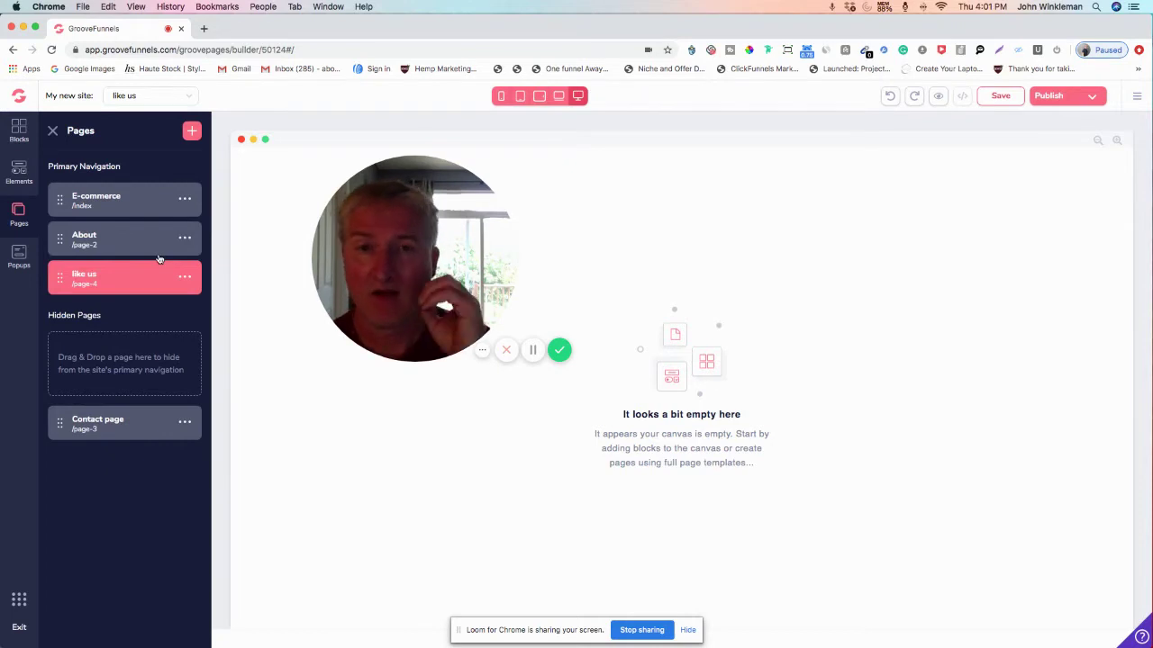
Open the E-commerce page for editing, then examine its header logo, the logo container's design options and the sections below
click(114, 209)
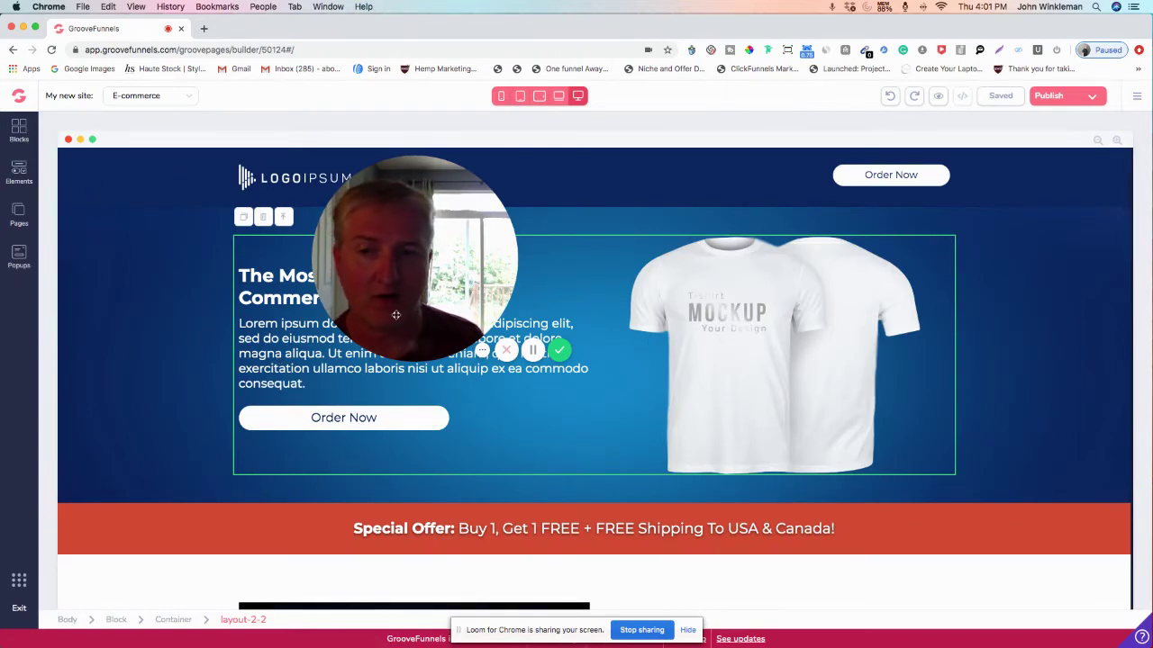
mouse_move(363, 263)
drag(363, 263, 90, 447)
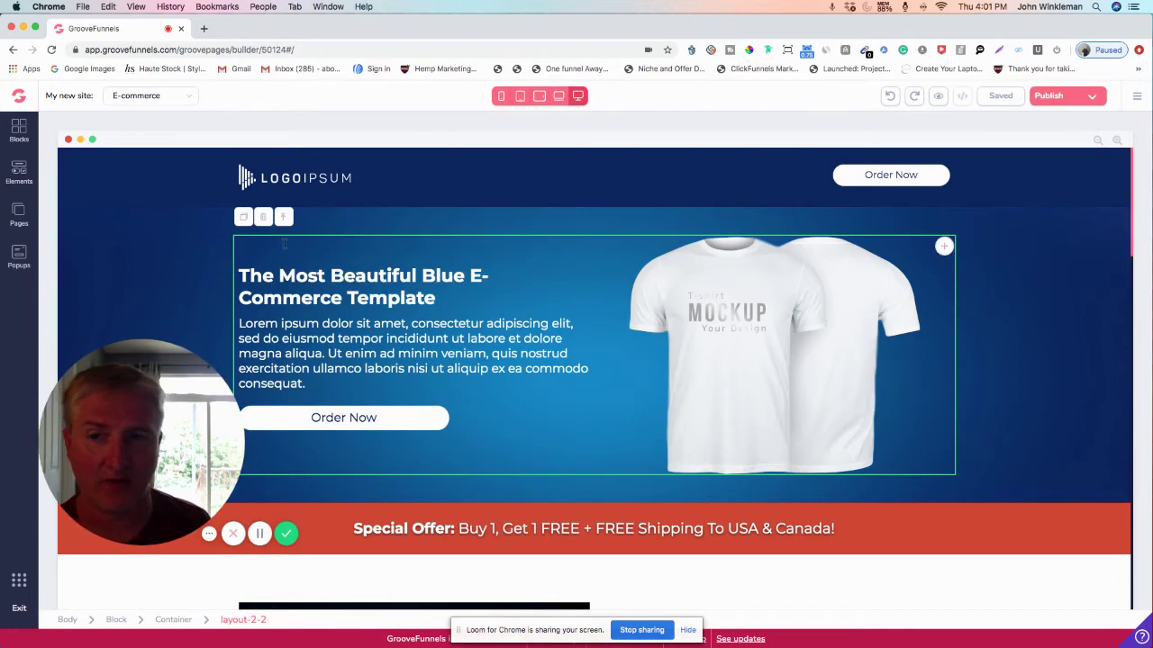
click(349, 183)
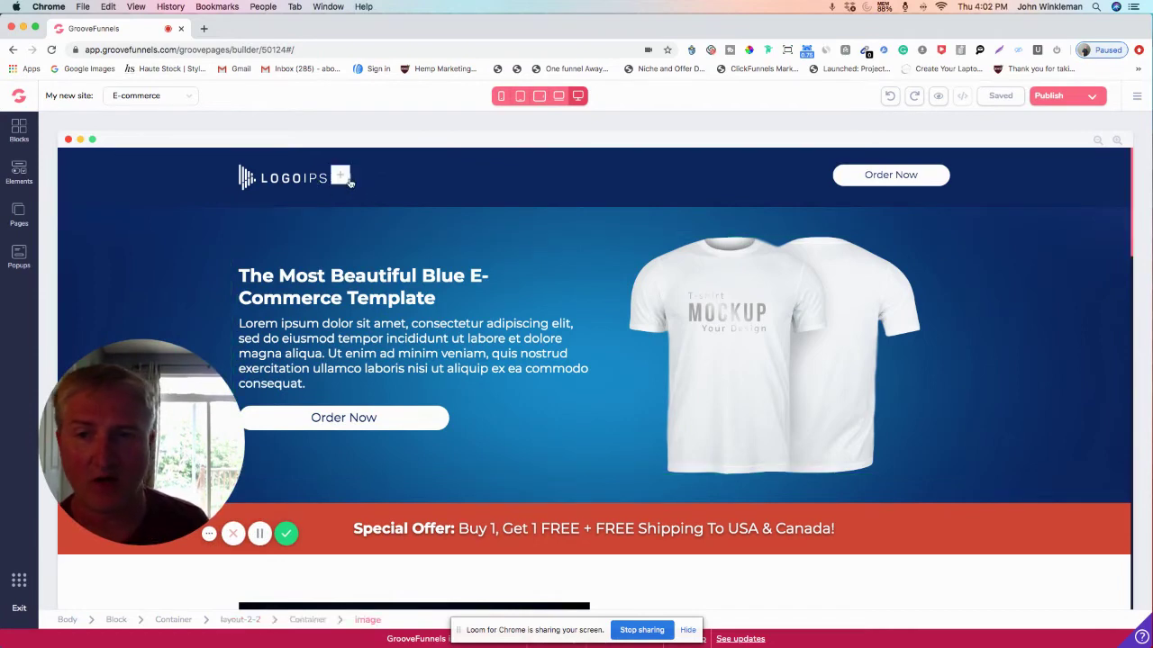
click(267, 182)
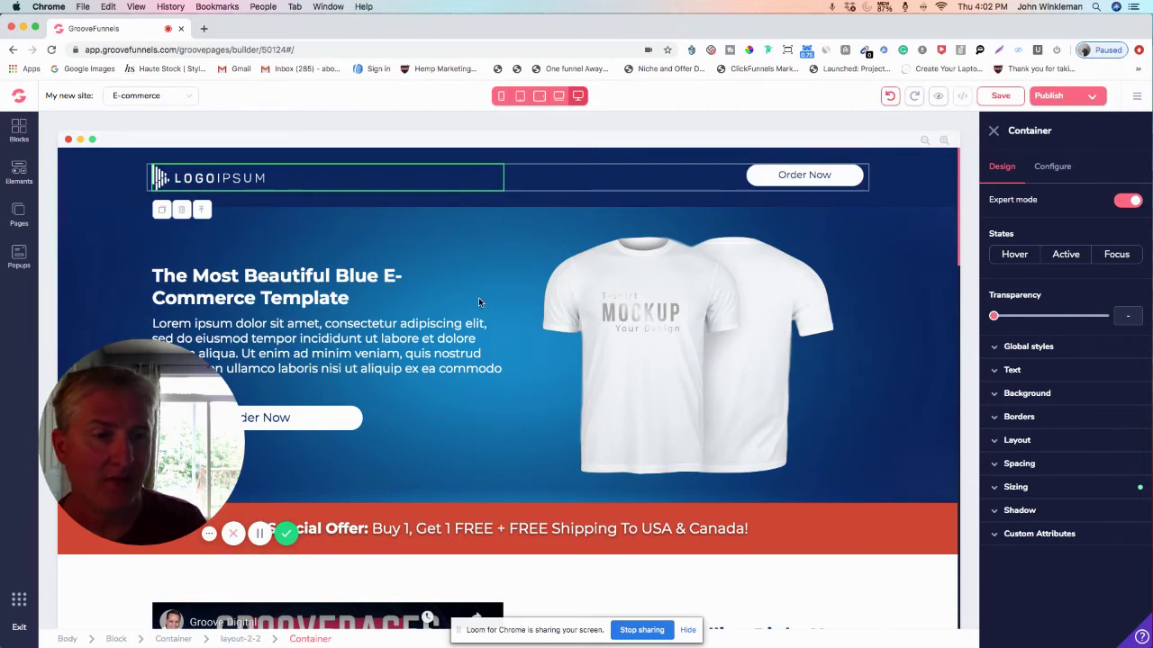
scroll(478, 299, down, 3)
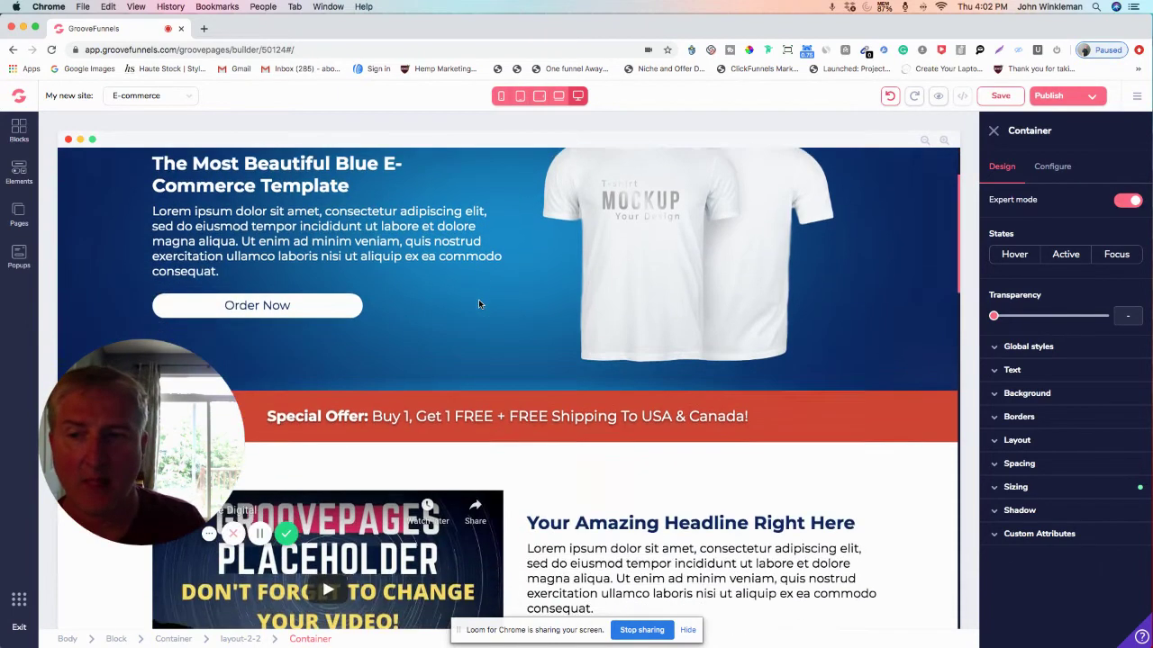
scroll(450, 299, up, 2)
scroll(404, 300, down, 2)
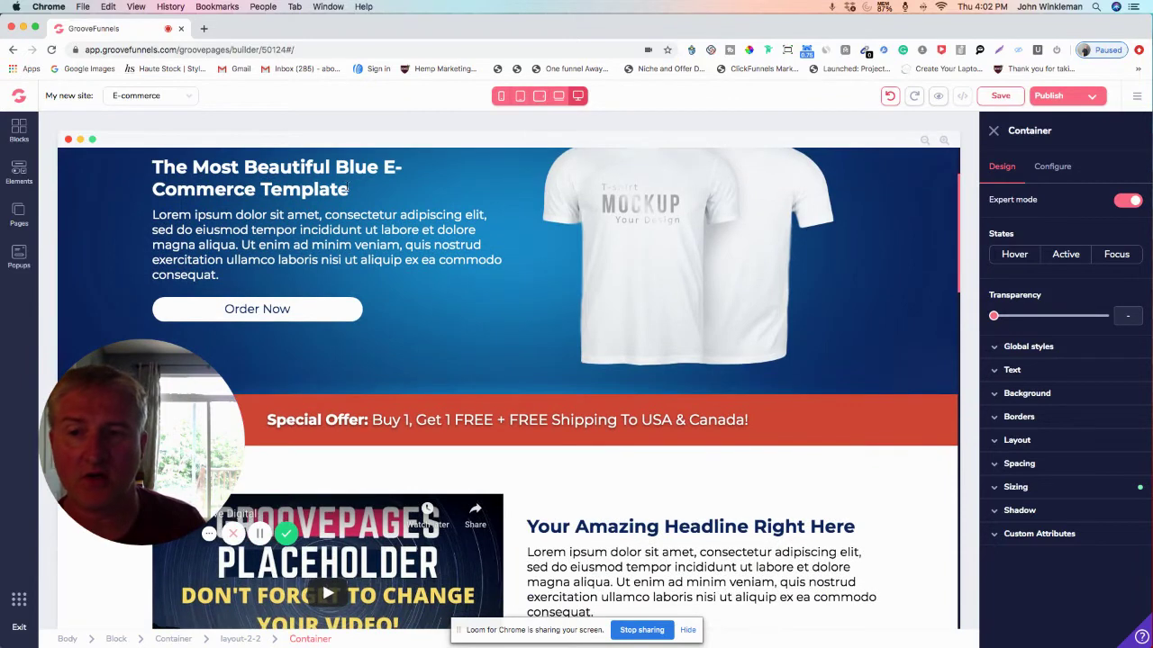
Check the highlight, text colour and link options for "Blue E-Commerce Template" in the headline, and select the paragraph beneath it
click(351, 189)
mouse_move(350, 189)
mouse_down()
mouse_move(281, 189)
mouse_move(268, 168)
mouse_move(338, 171)
mouse_up()
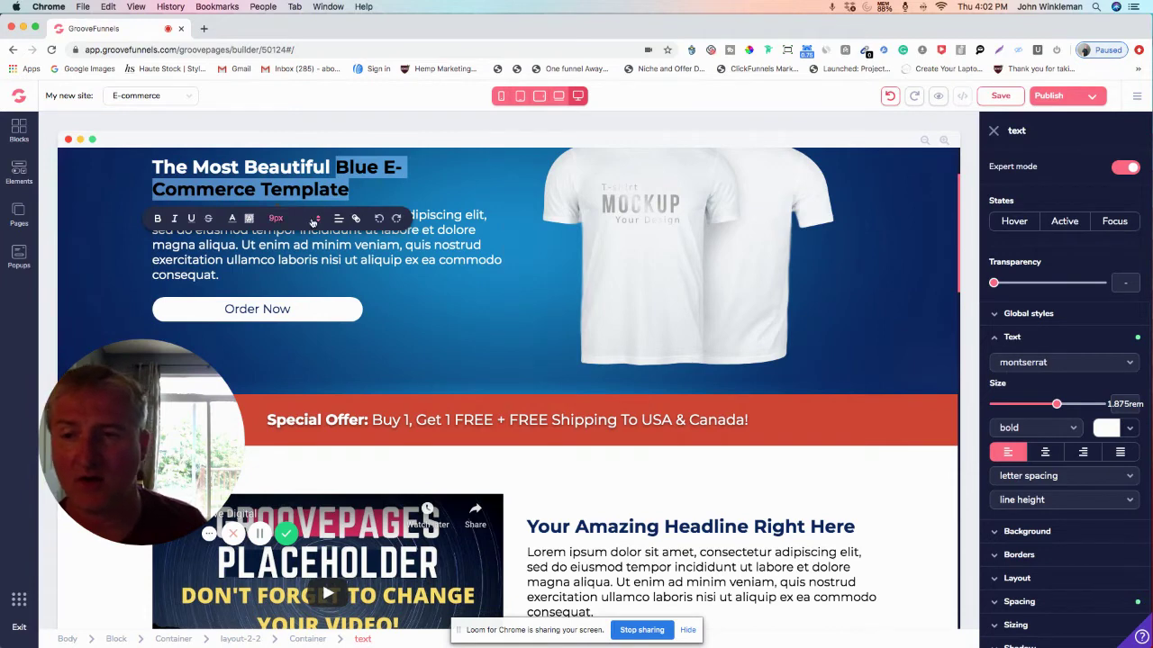
click(250, 219)
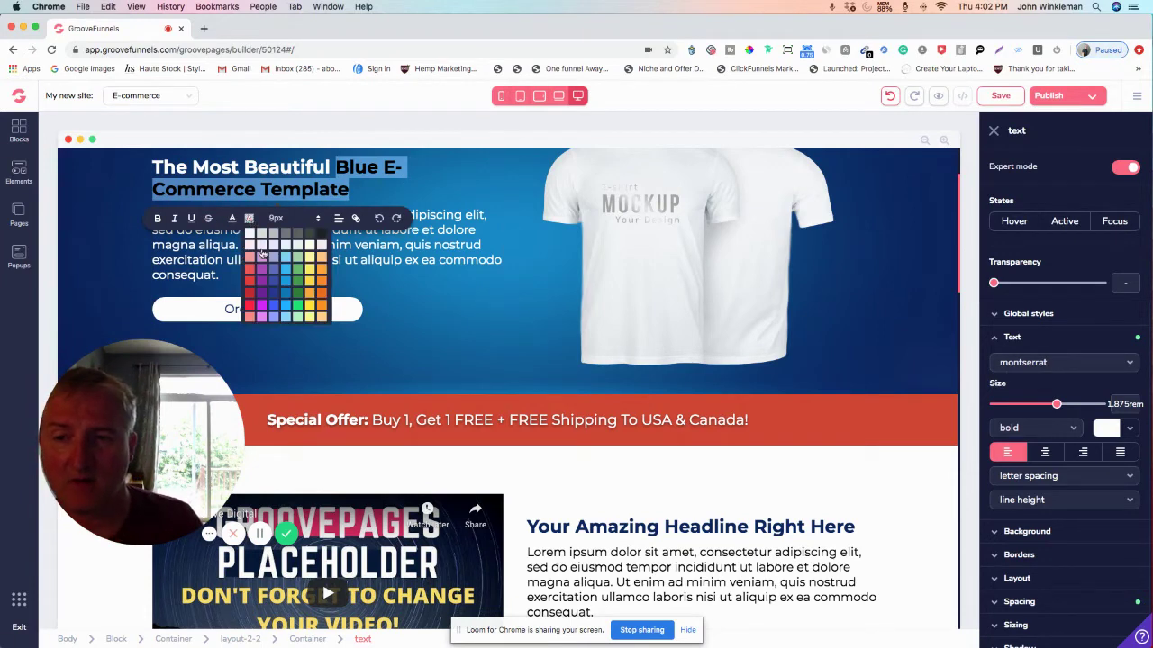
click(232, 219)
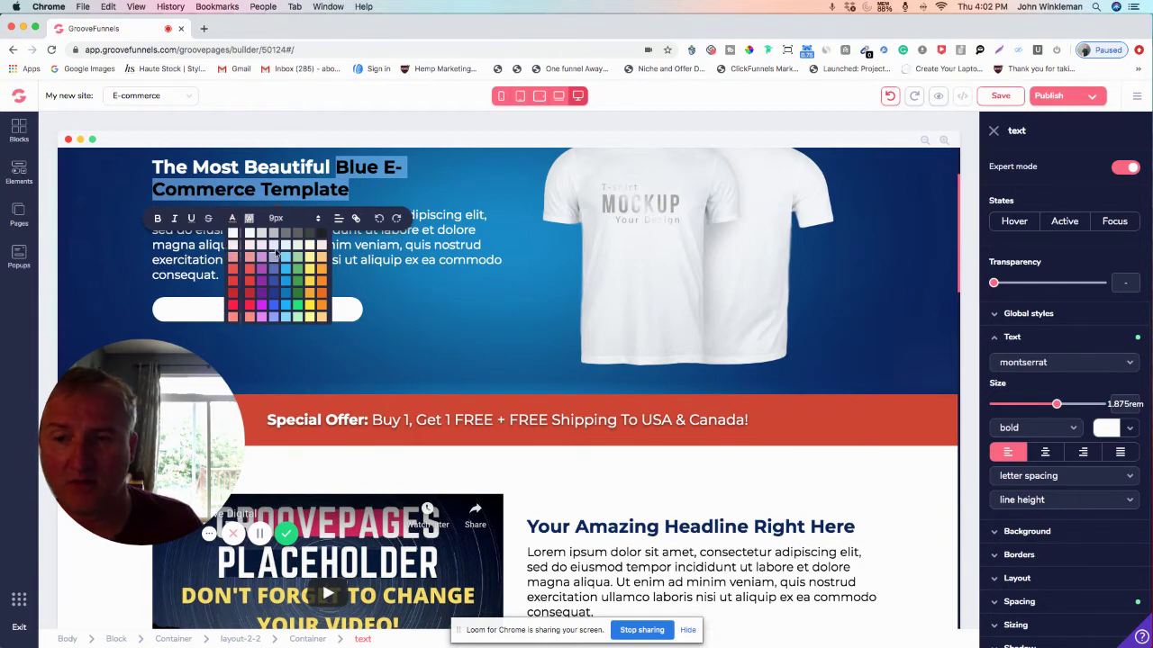
click(357, 219)
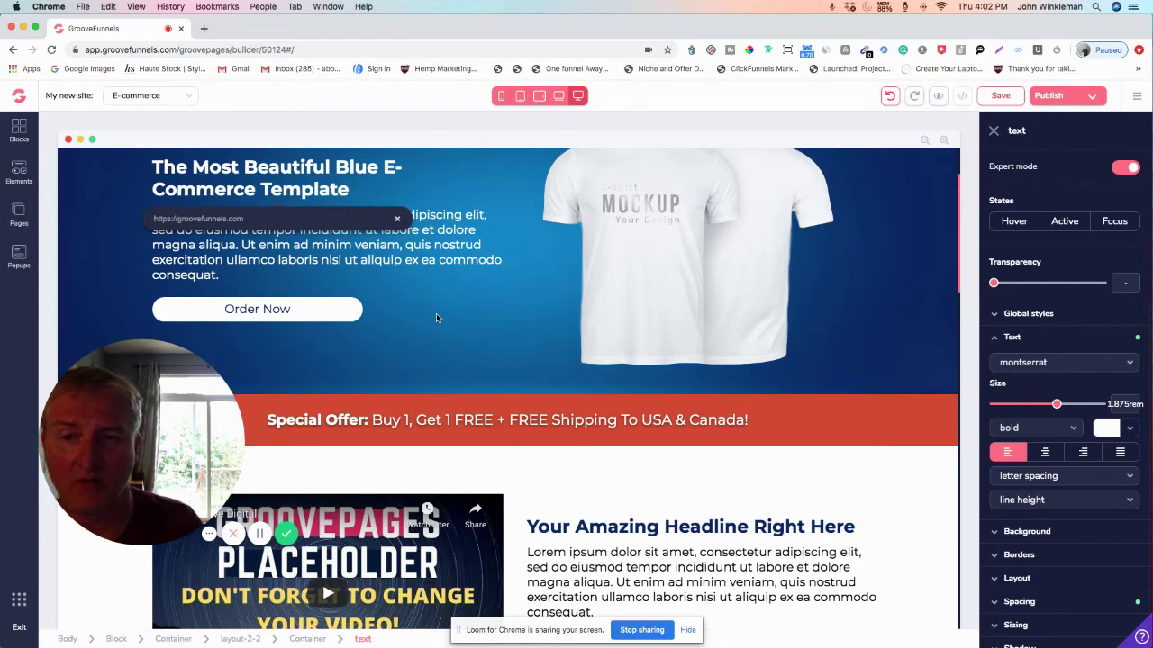
click(396, 219)
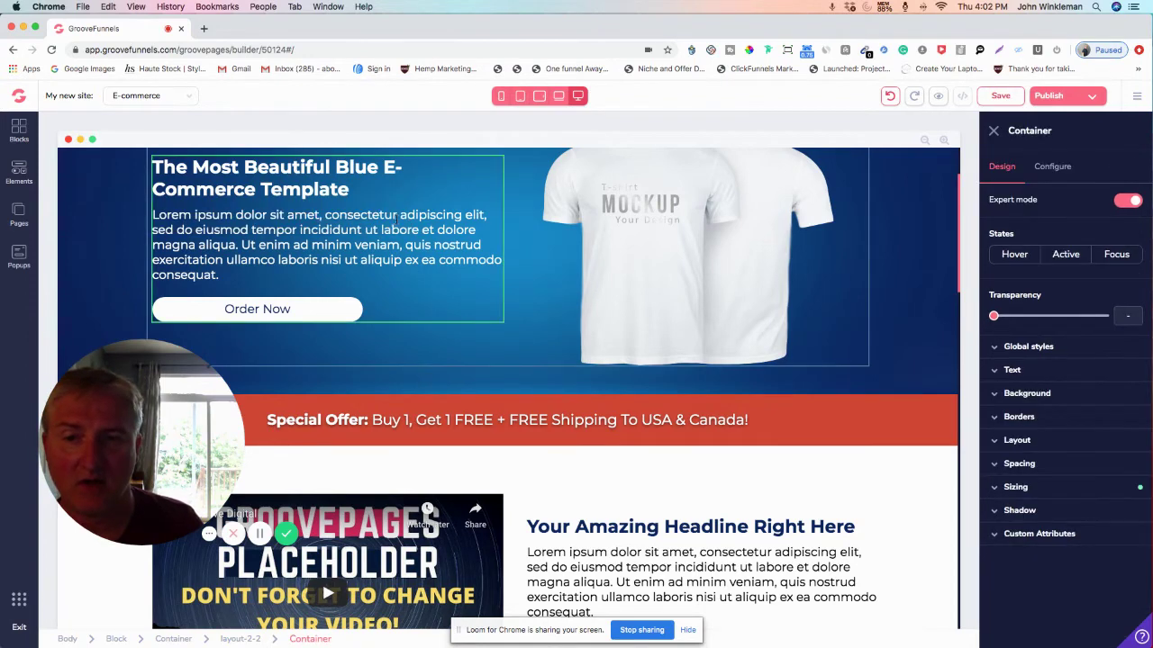
click(448, 230)
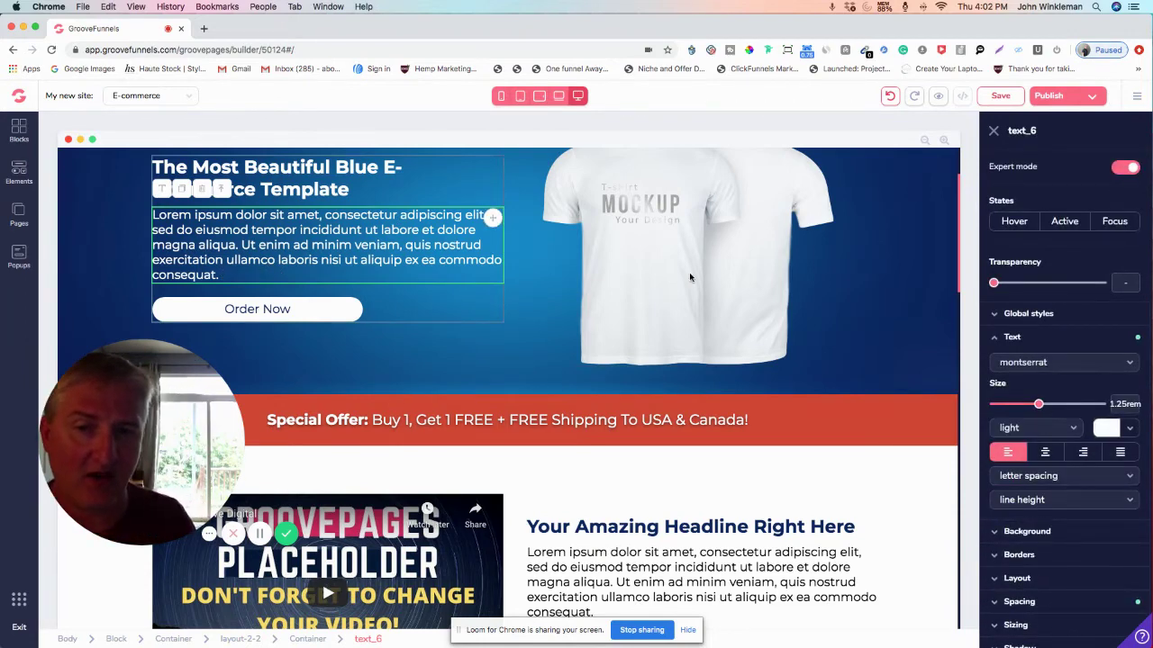
Check the image library for replacing the T-shirt mockup image, cancel without choosing one, and look through the page's lower sections
scroll(689, 277, up, 3)
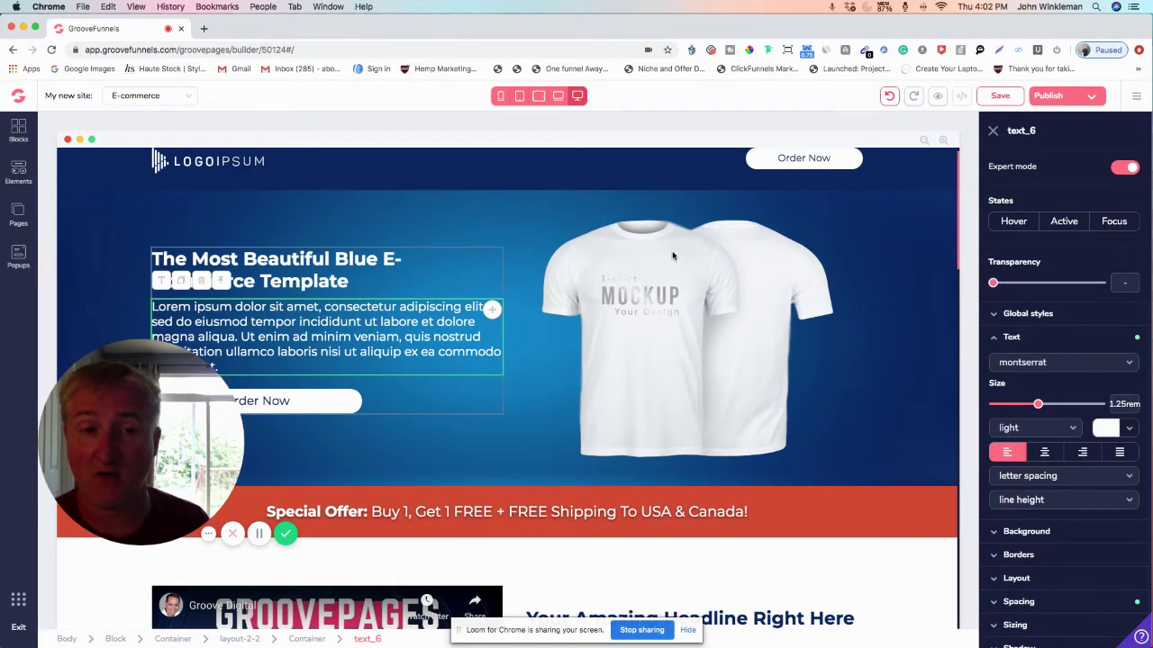
click(672, 256)
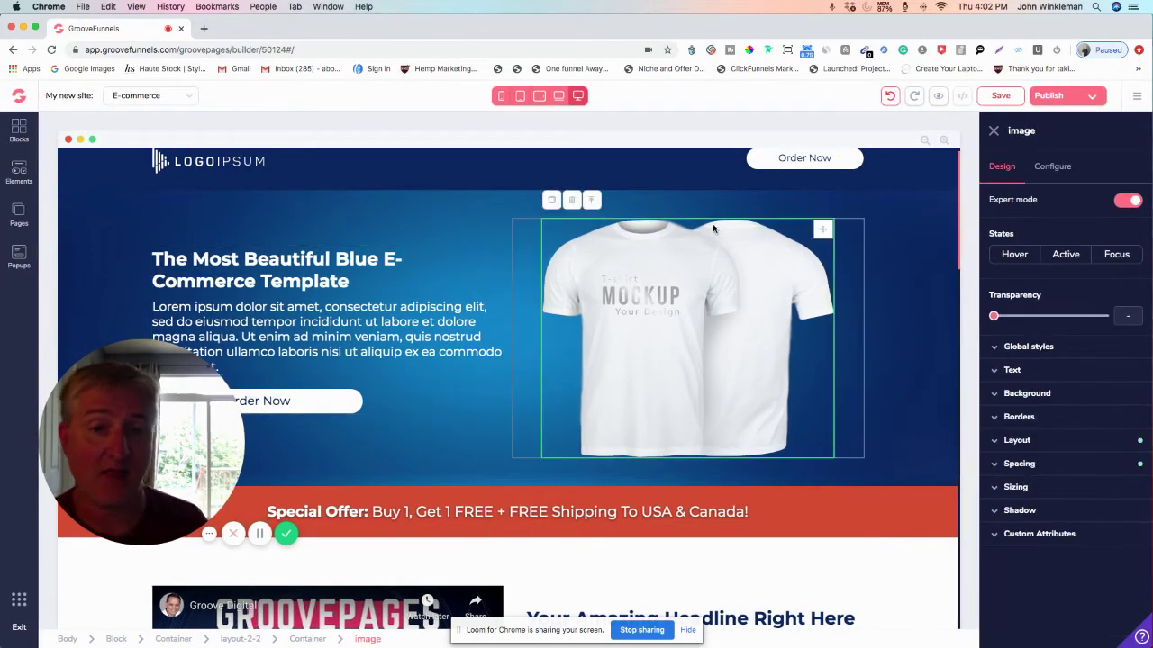
click(1054, 167)
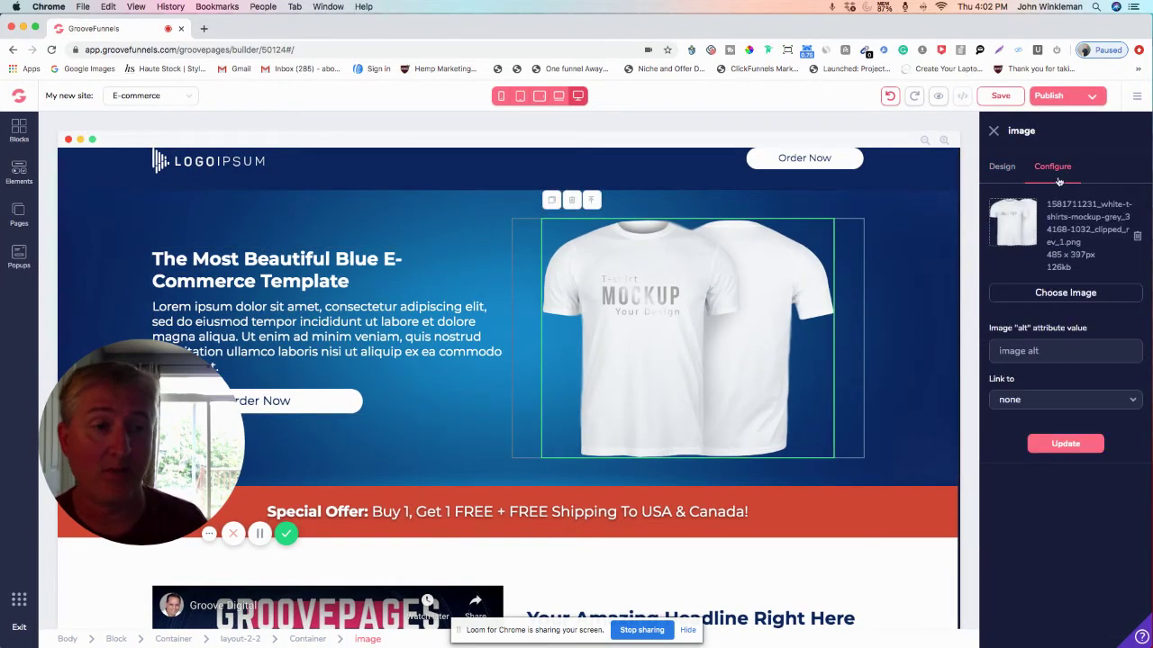
click(1065, 293)
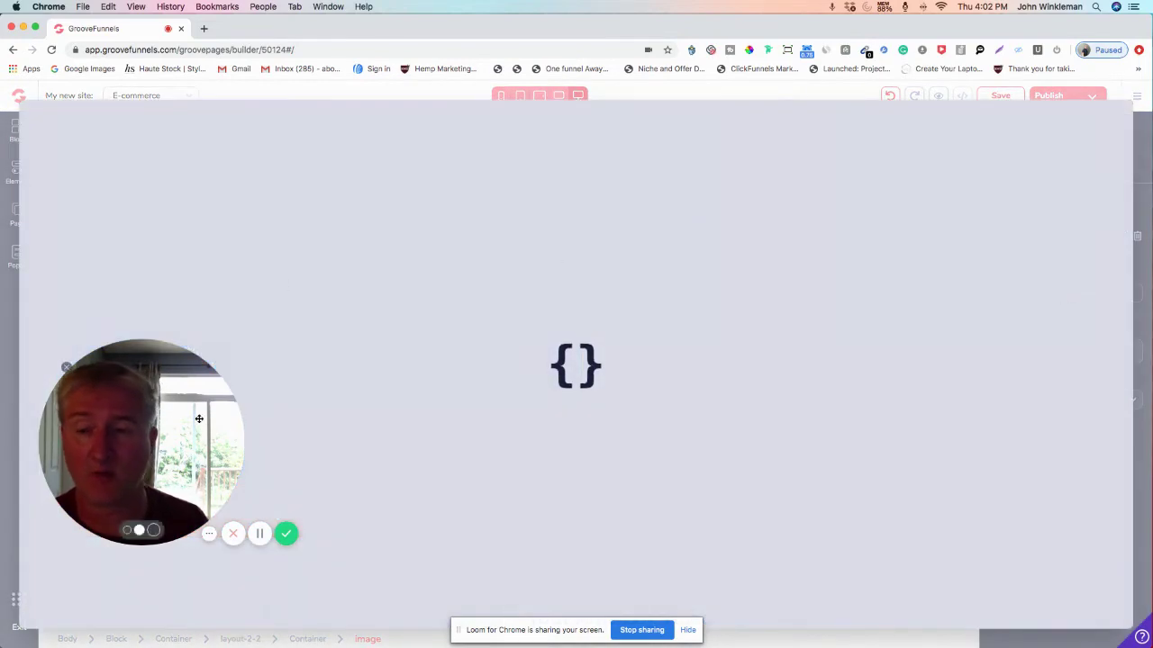
drag(192, 420, 329, 234)
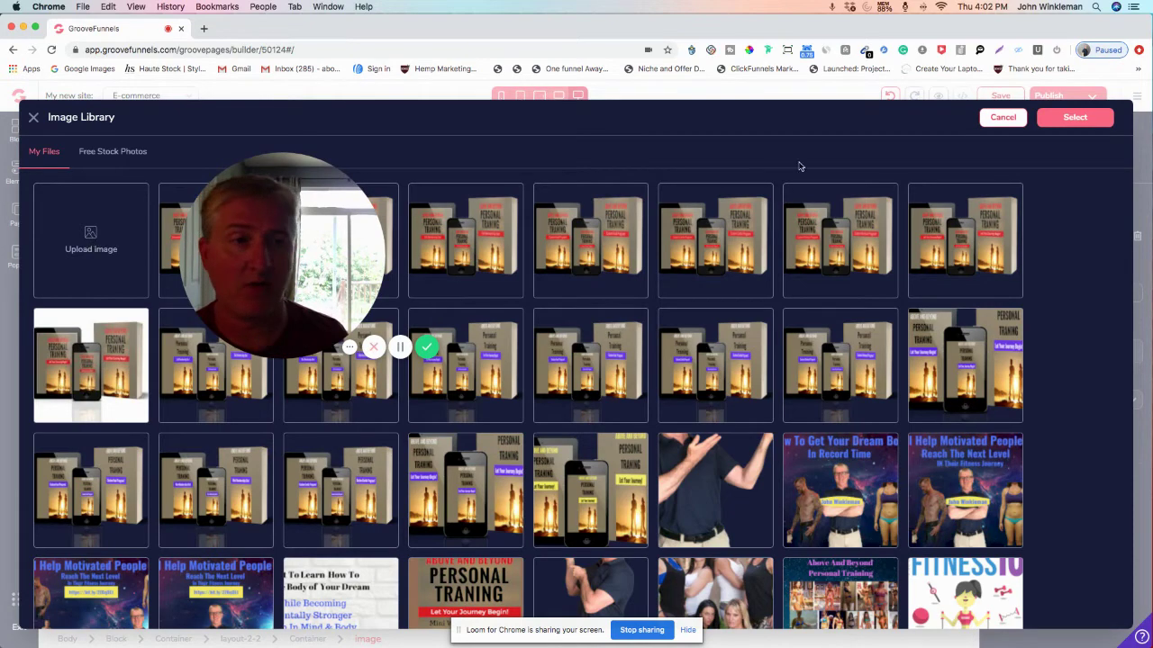
click(1001, 118)
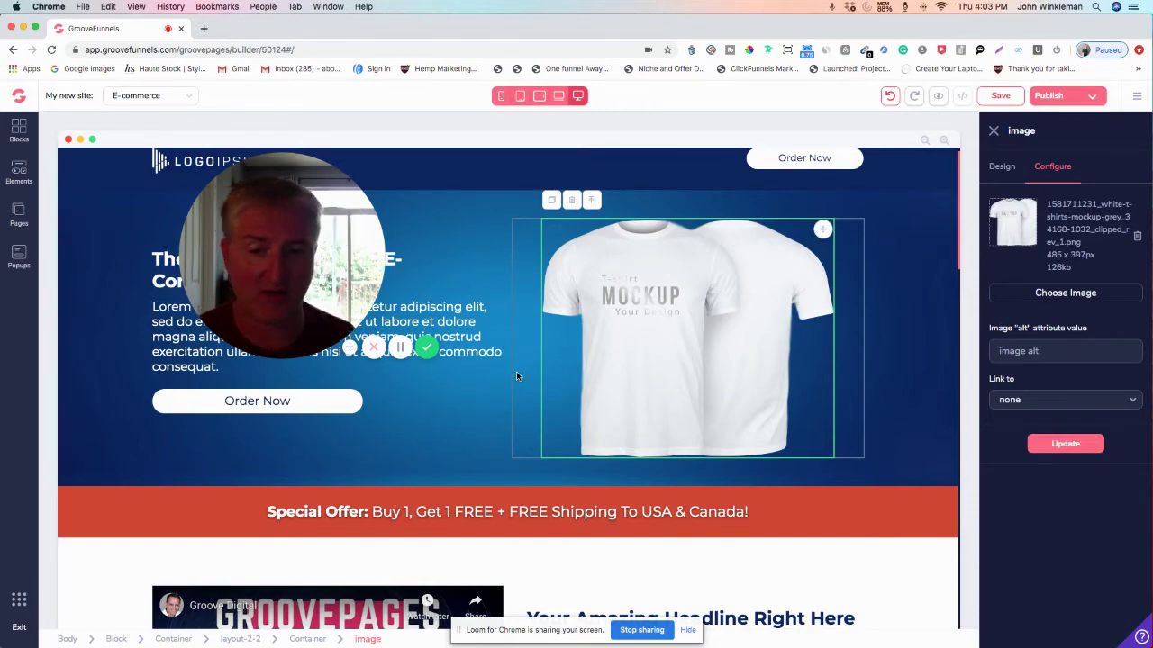
scroll(516, 373, down, 3)
scroll(516, 376, up, 3)
scroll(516, 378, down, 15)
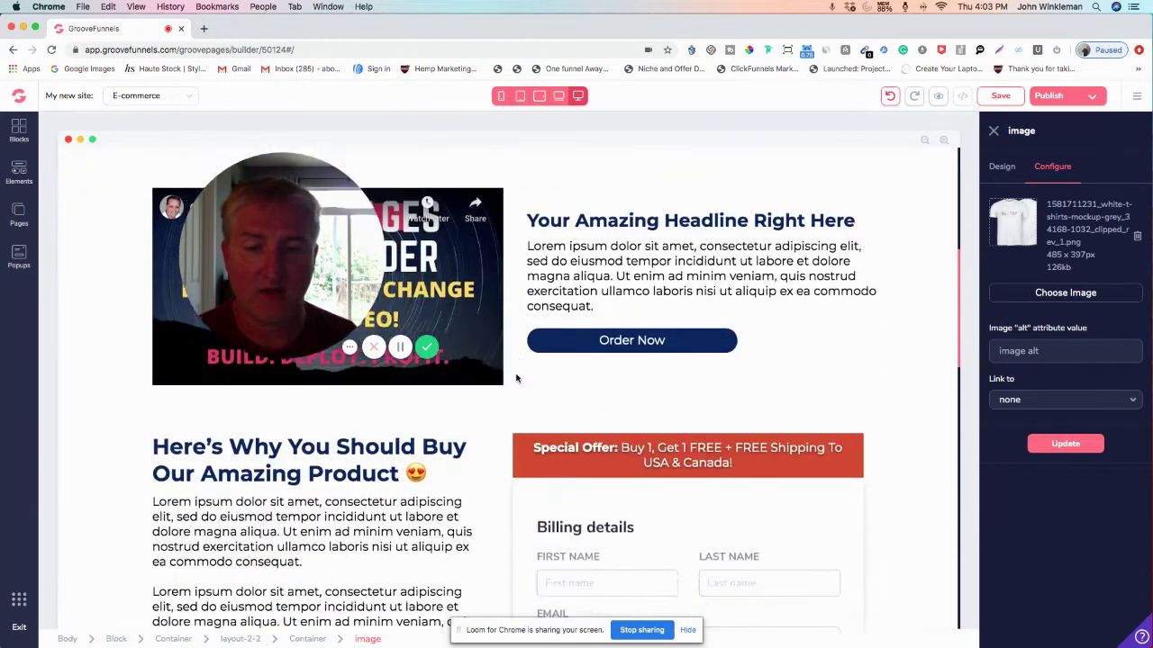
scroll(515, 378, down, 8)
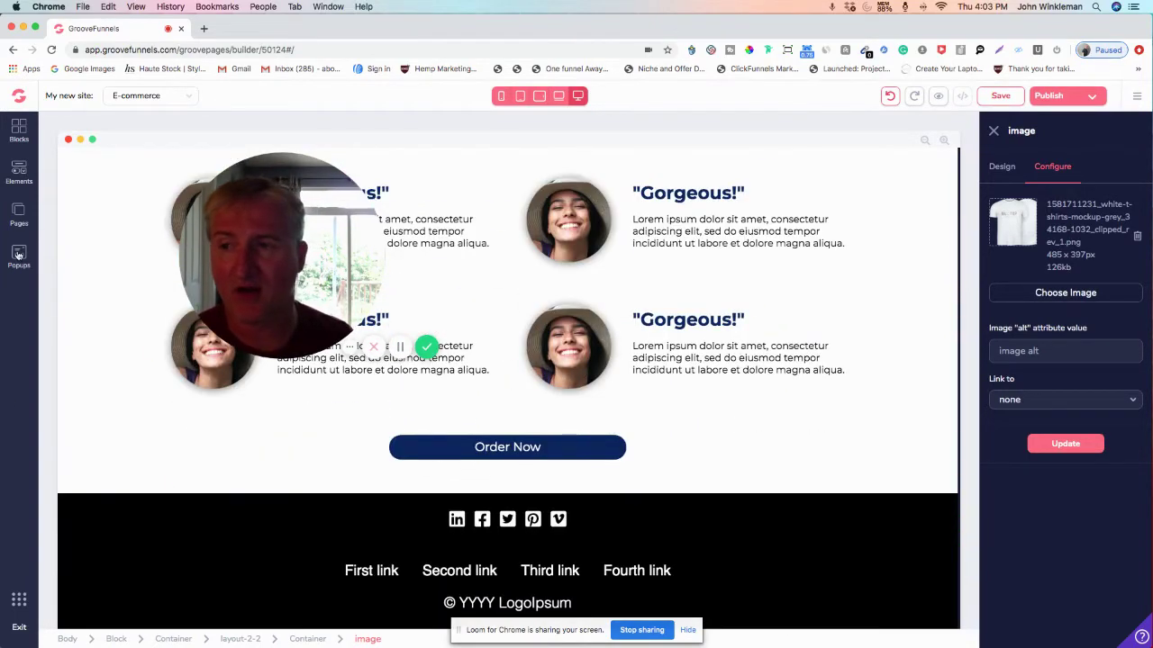
scroll(58, 281, up, 4)
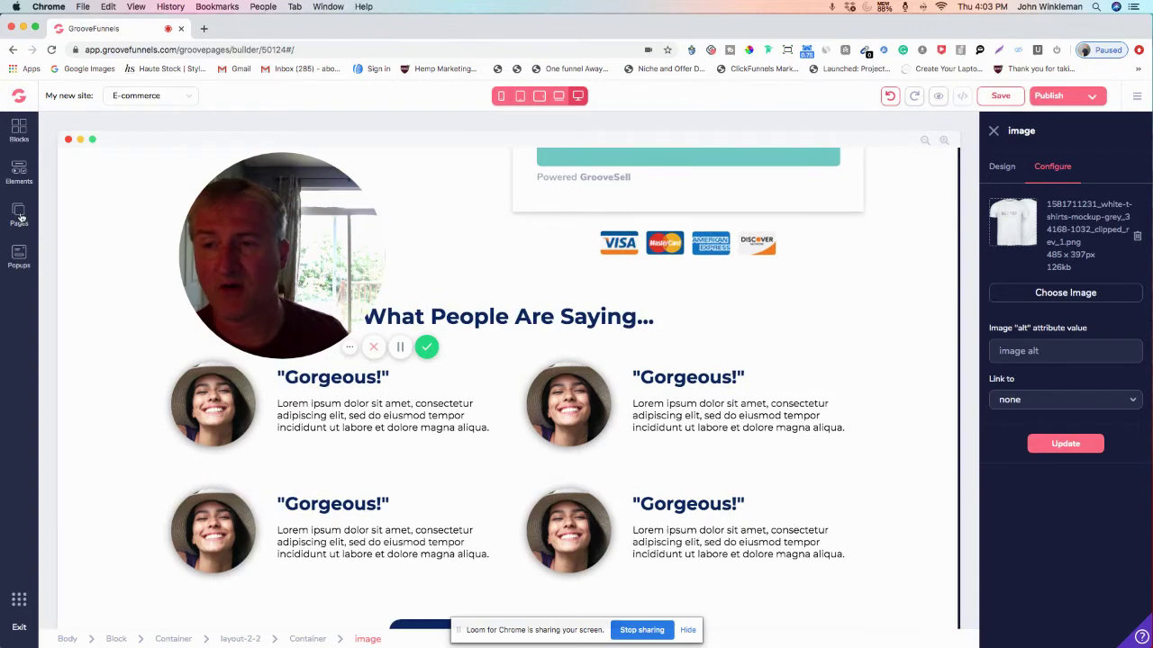
Nest the like us page beneath About in the site's primary navigation
click(19, 216)
drag(284, 239, 510, 243)
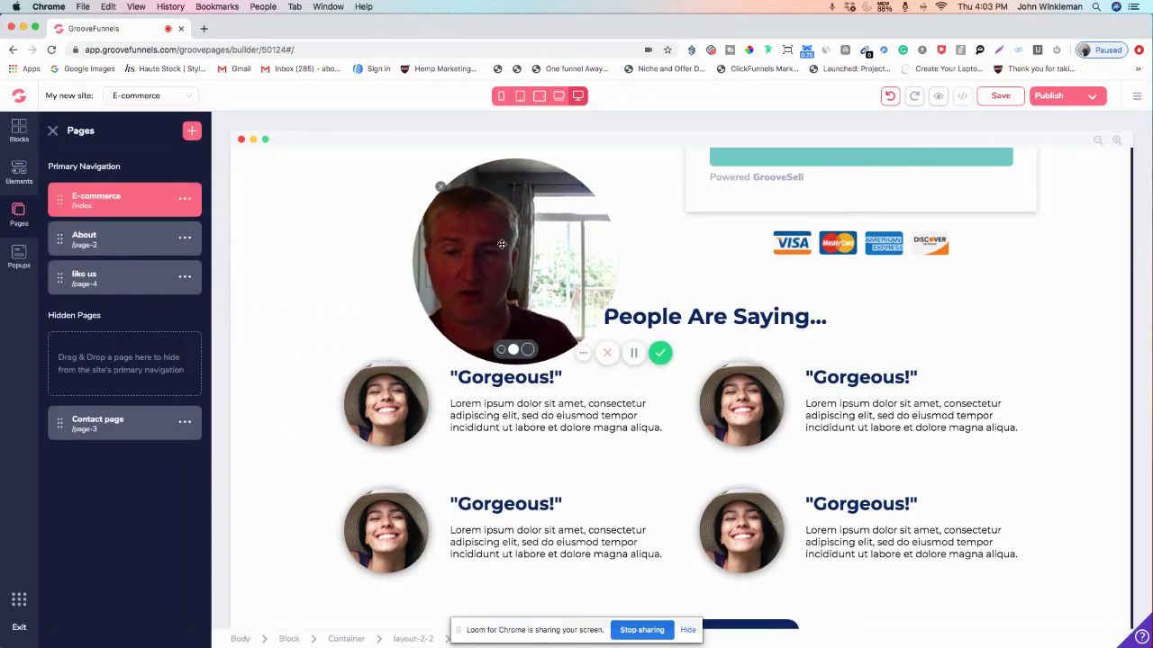
scroll(374, 329, up, 5)
scroll(374, 329, up, 10)
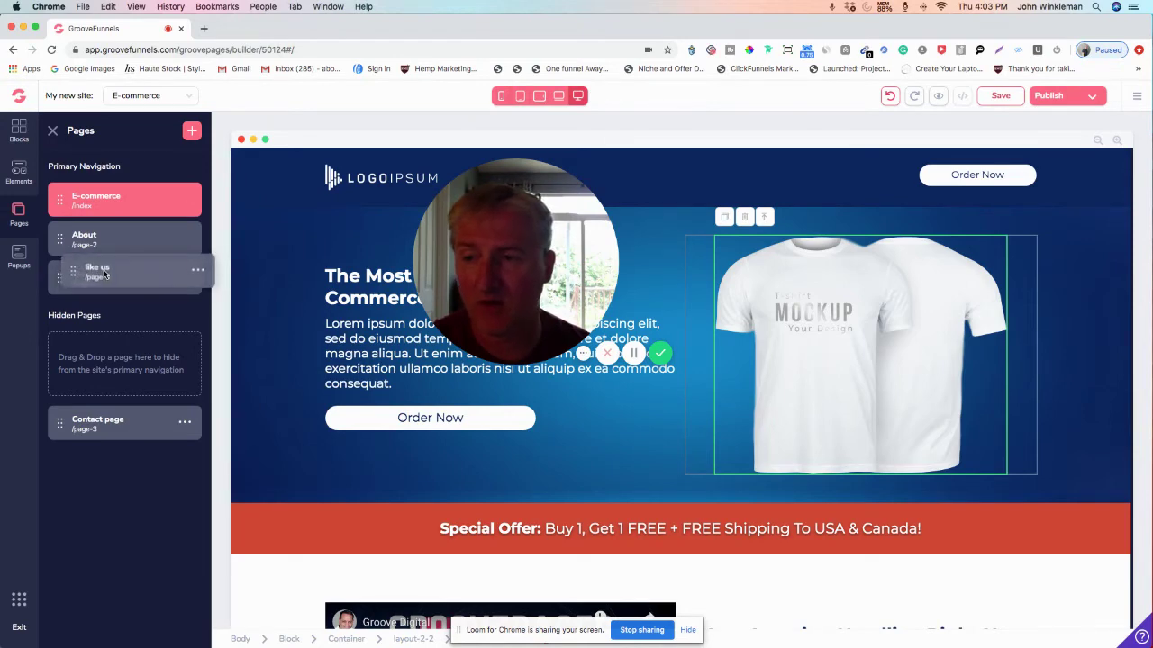
drag(61, 276, 72, 277)
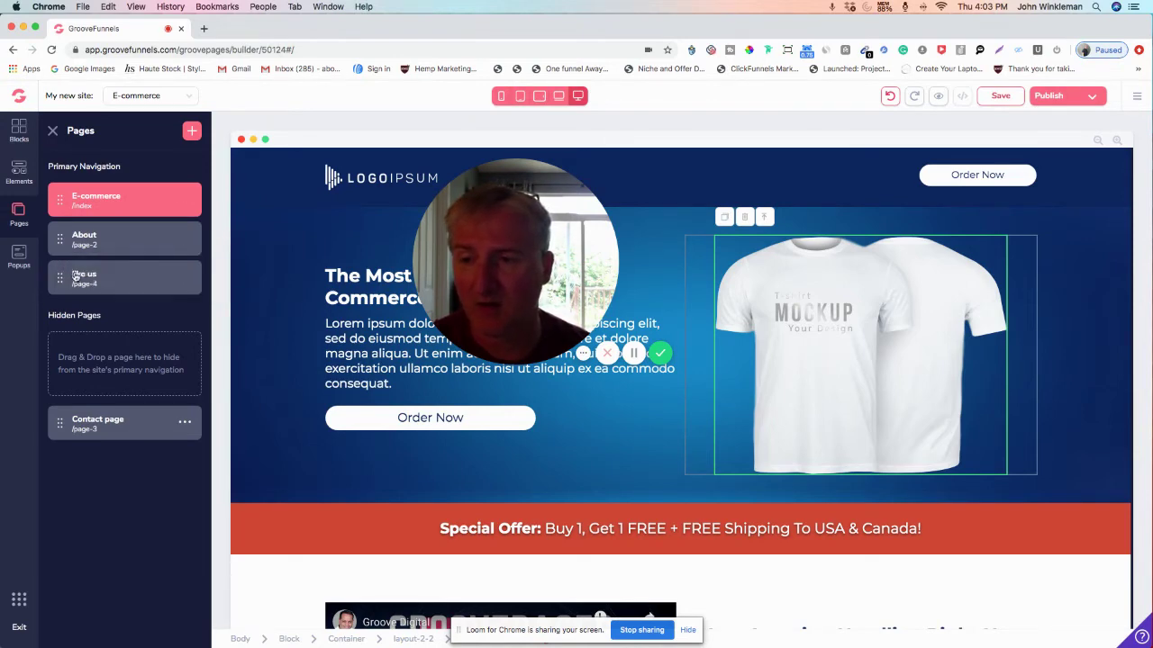
mouse_move(171, 272)
mouse_down()
mouse_move(196, 270)
mouse_move(200, 257)
mouse_move(153, 273)
mouse_up()
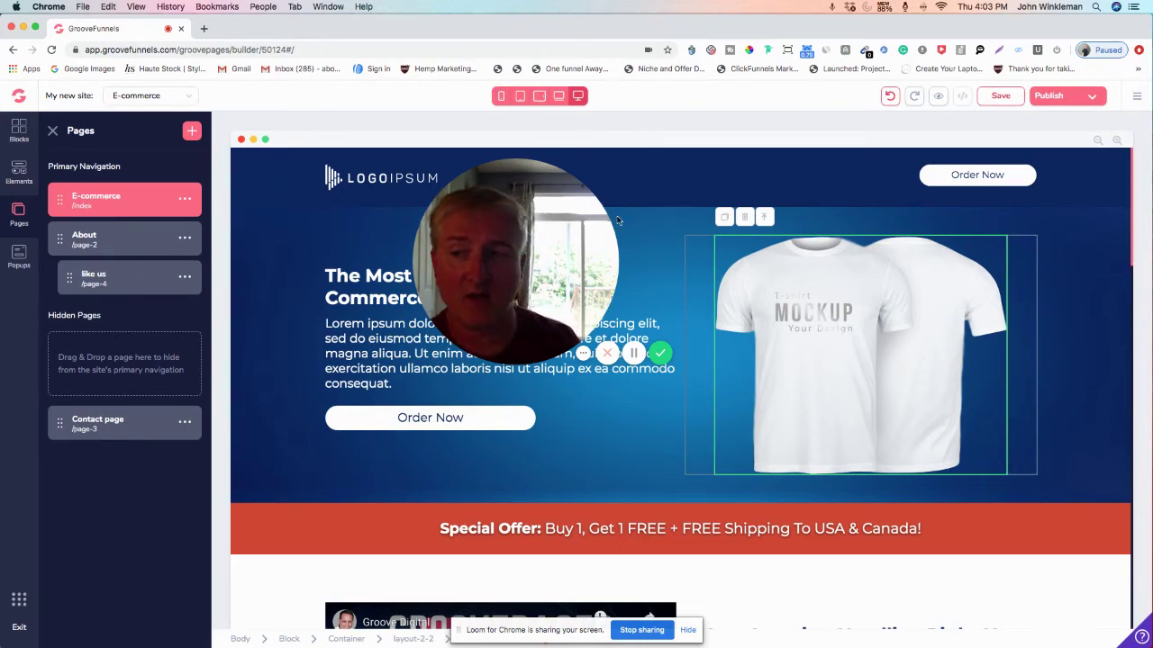
Add the wireframe navigation bar with logo, centred page links and social icons above the header of the E-commerce page
click(18, 133)
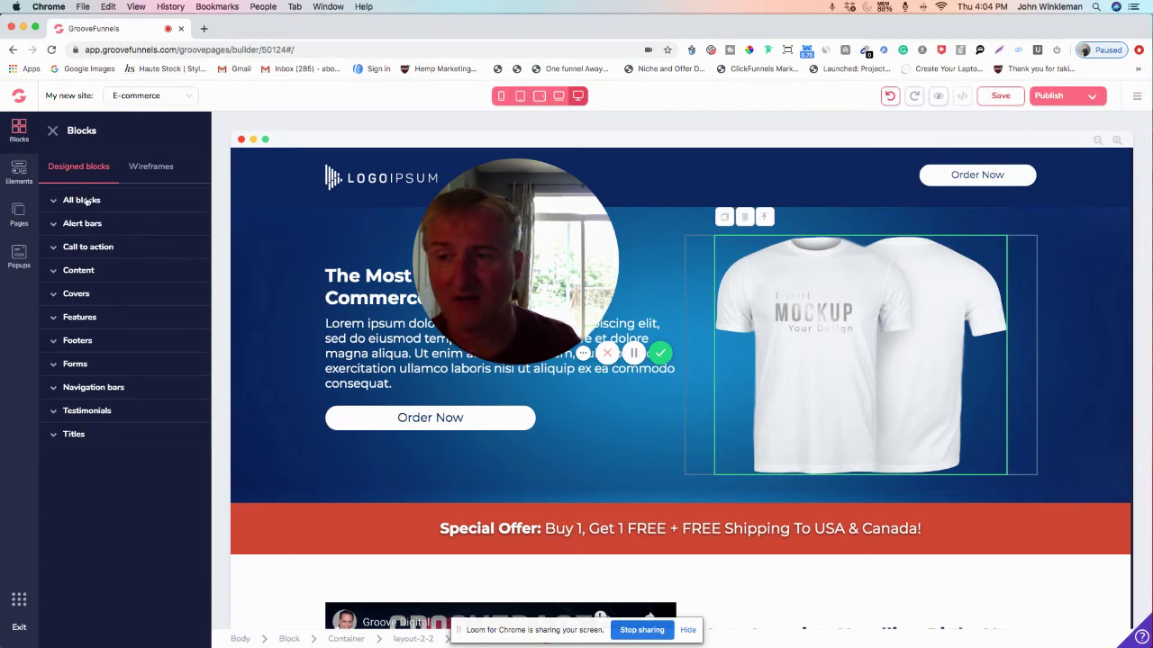
click(81, 200)
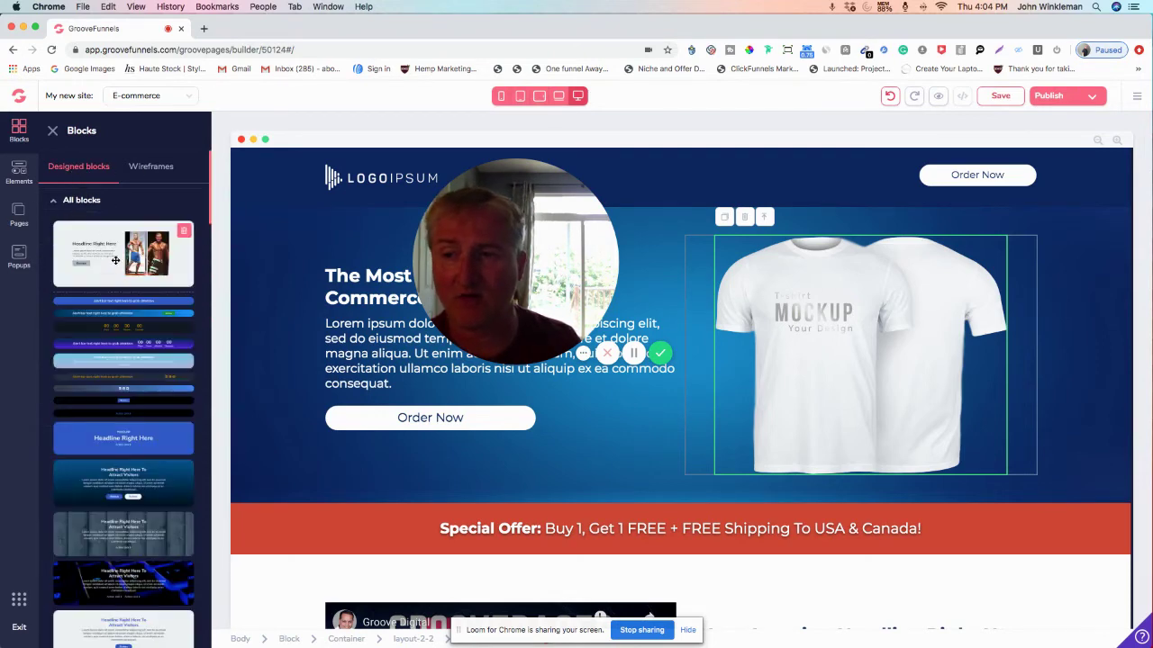
click(151, 167)
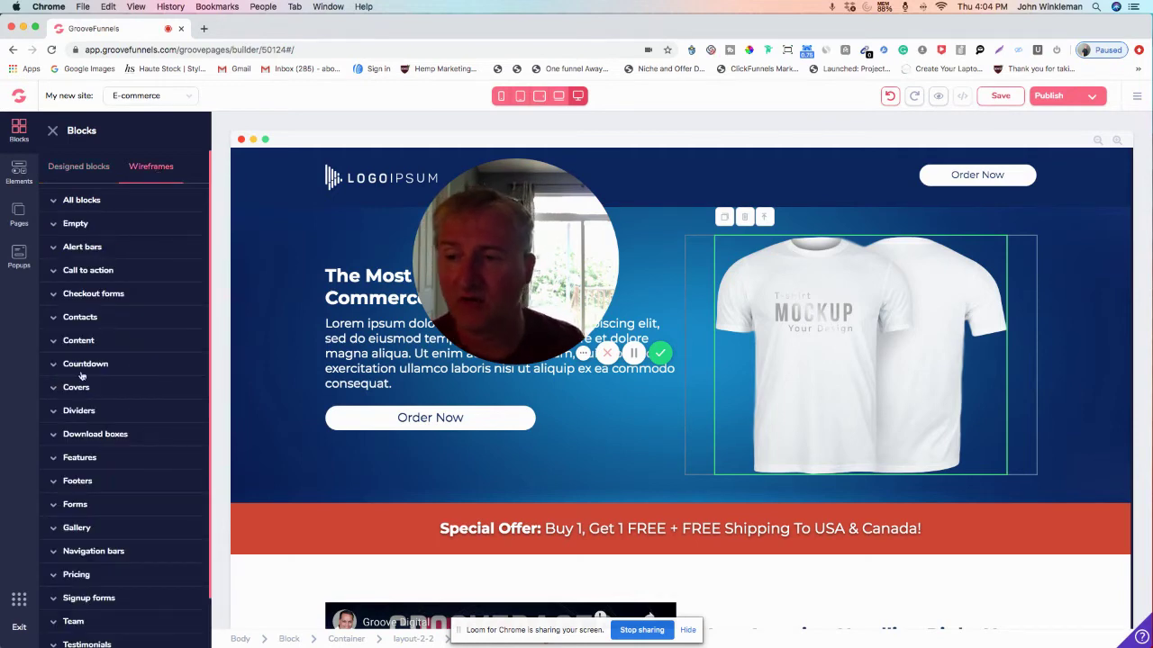
scroll(121, 402, down, 3)
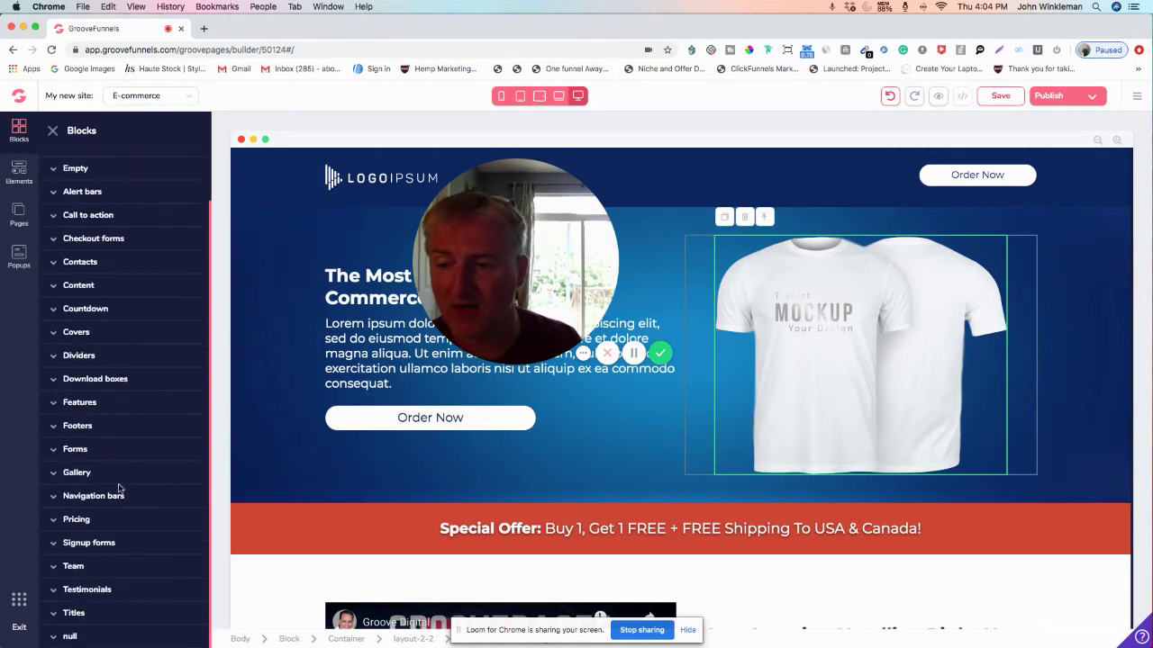
click(115, 496)
scroll(115, 496, down, 6)
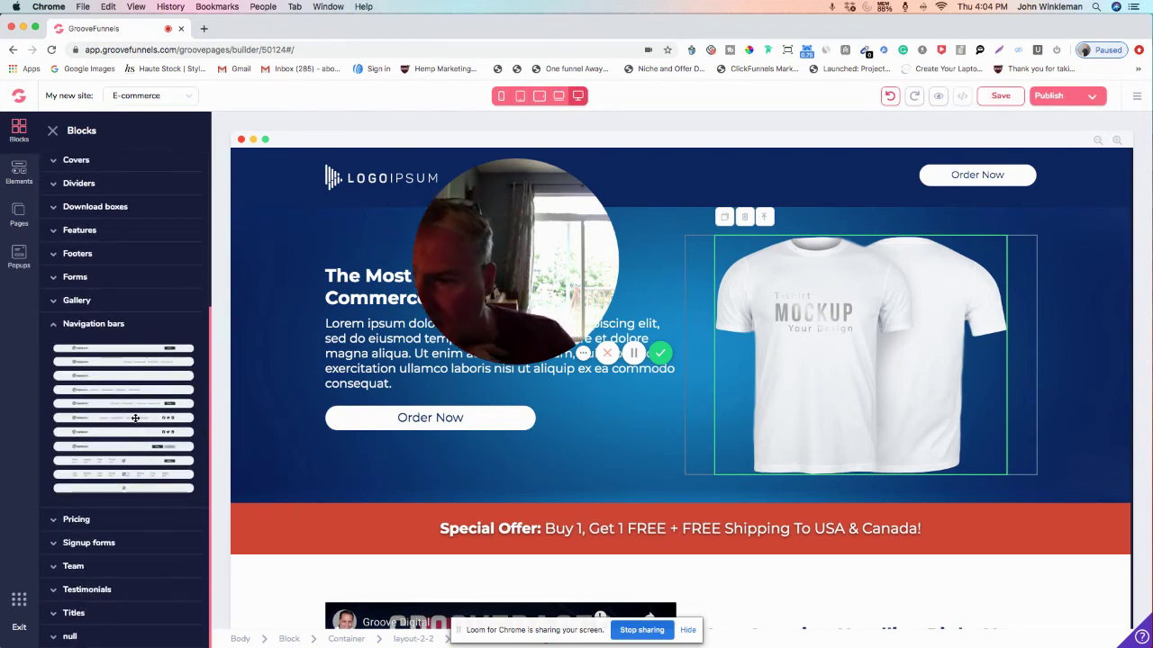
drag(135, 417, 622, 169)
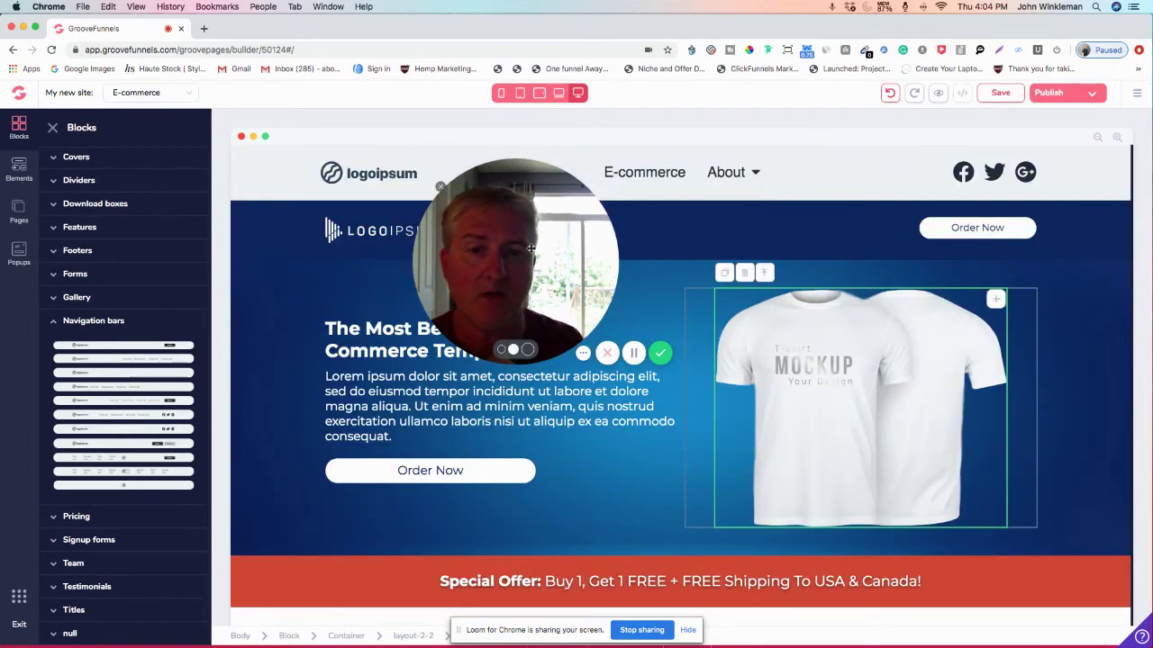
Check the E-commerce and About links and the like us submenu in the new navigation bar
drag(531, 248, 406, 395)
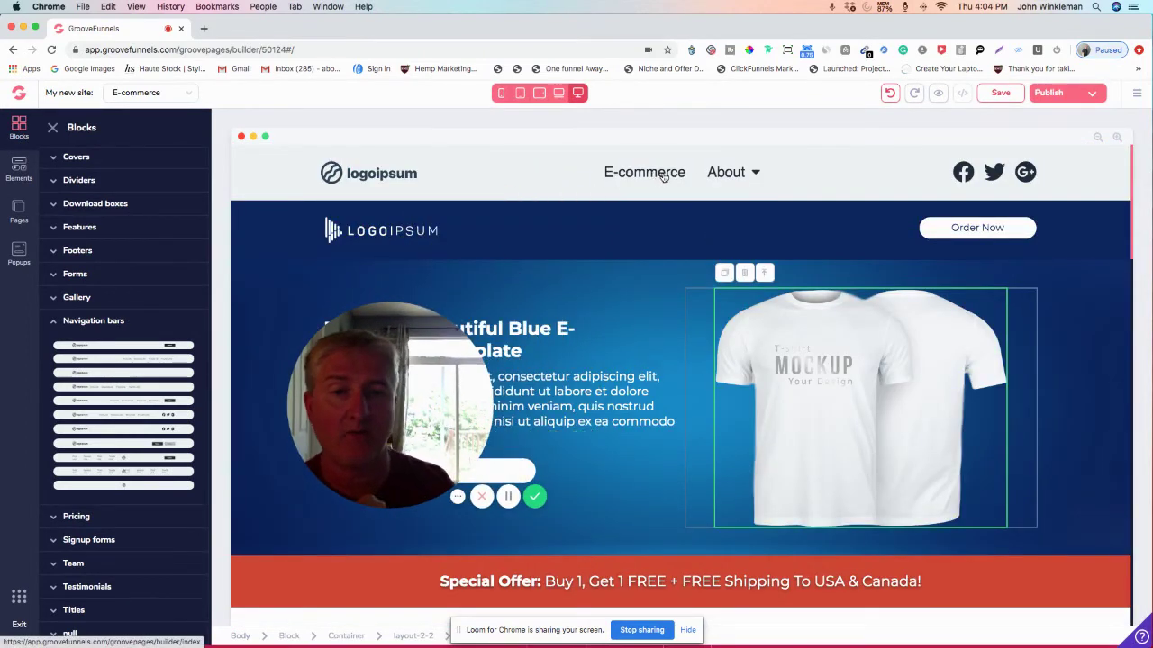
mouse_move(723, 177)
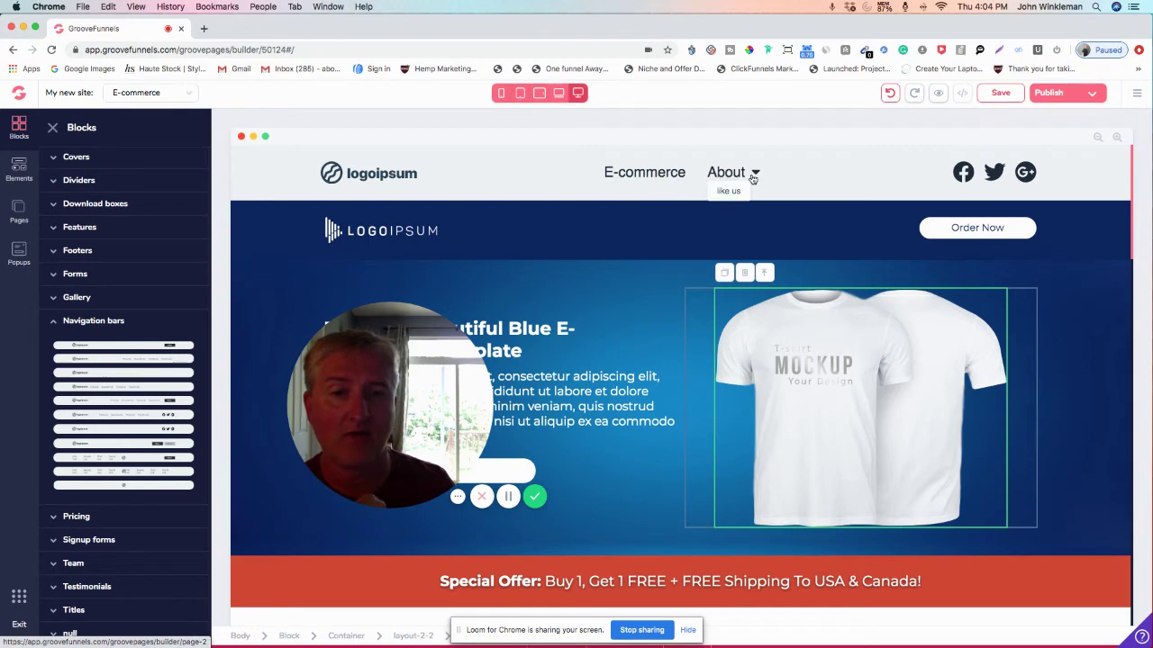
click(729, 192)
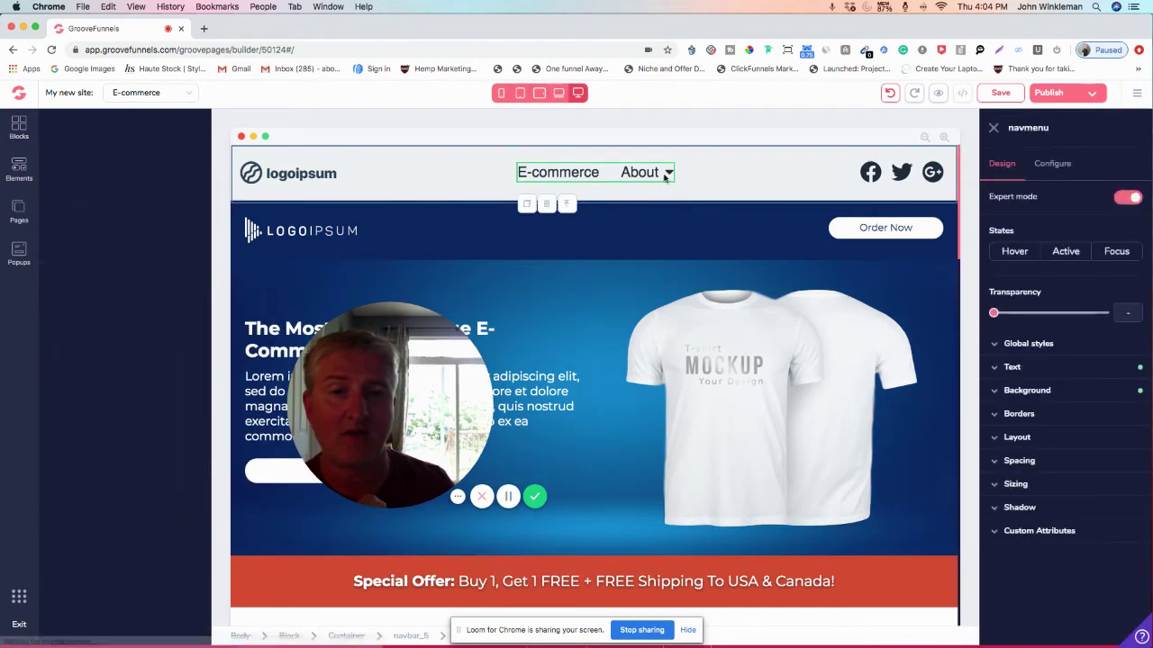
mouse_move(561, 177)
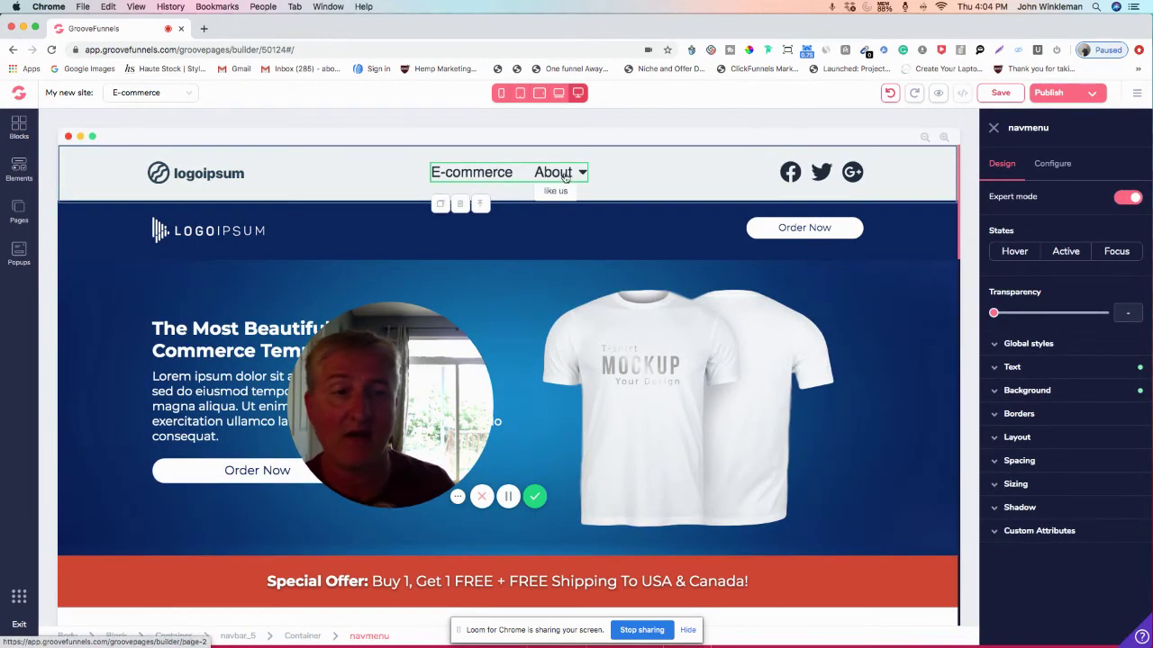
click(992, 128)
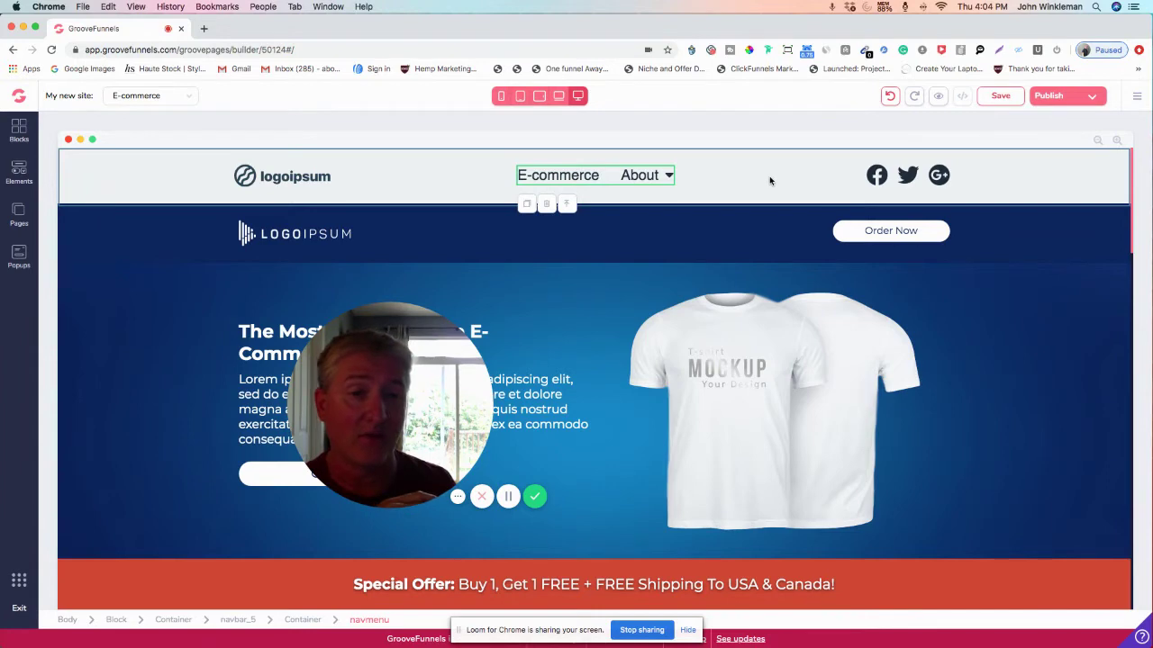
Examine the configuration options of the navigation bar's Facebook icon and select the Google Plus icon
click(876, 182)
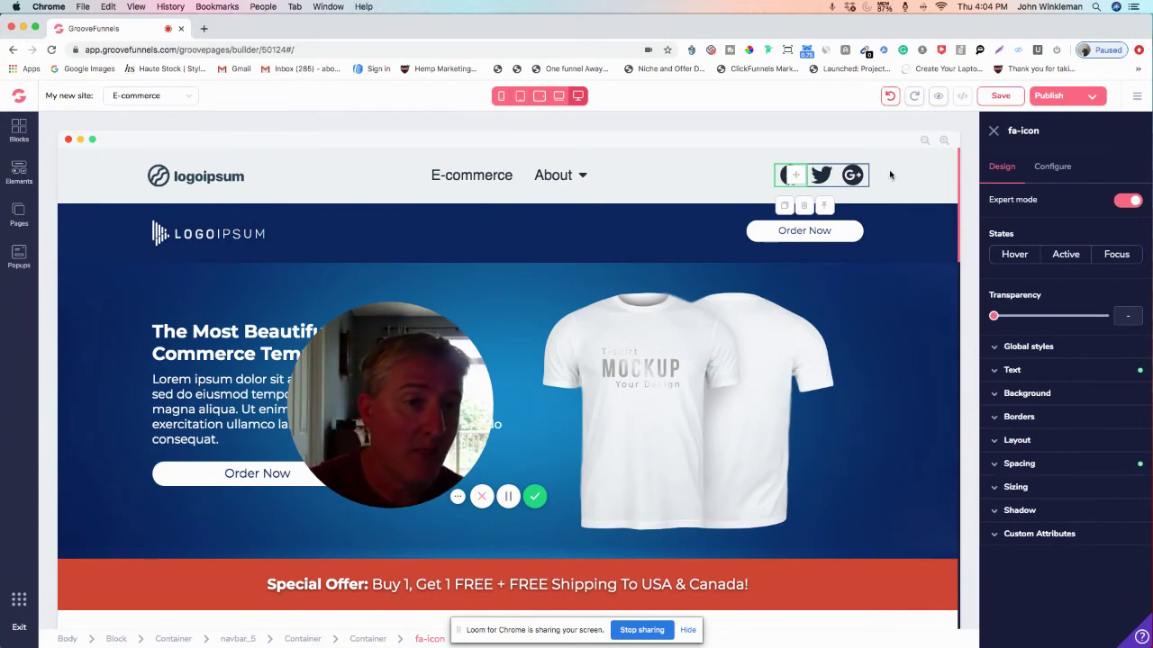
click(953, 173)
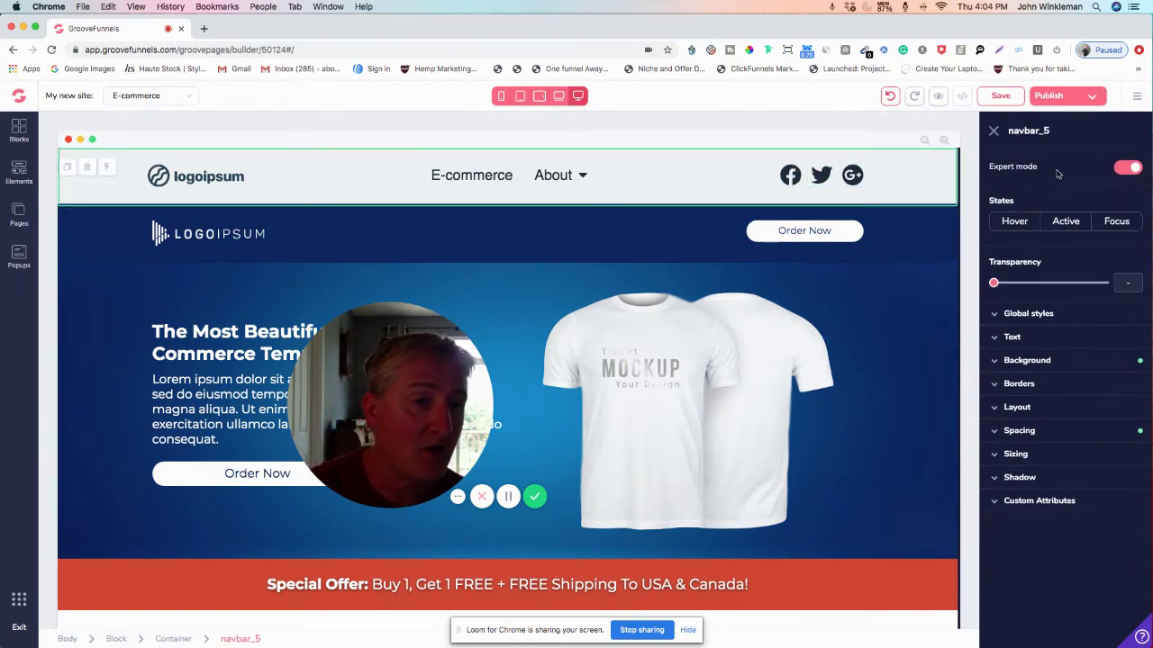
click(802, 181)
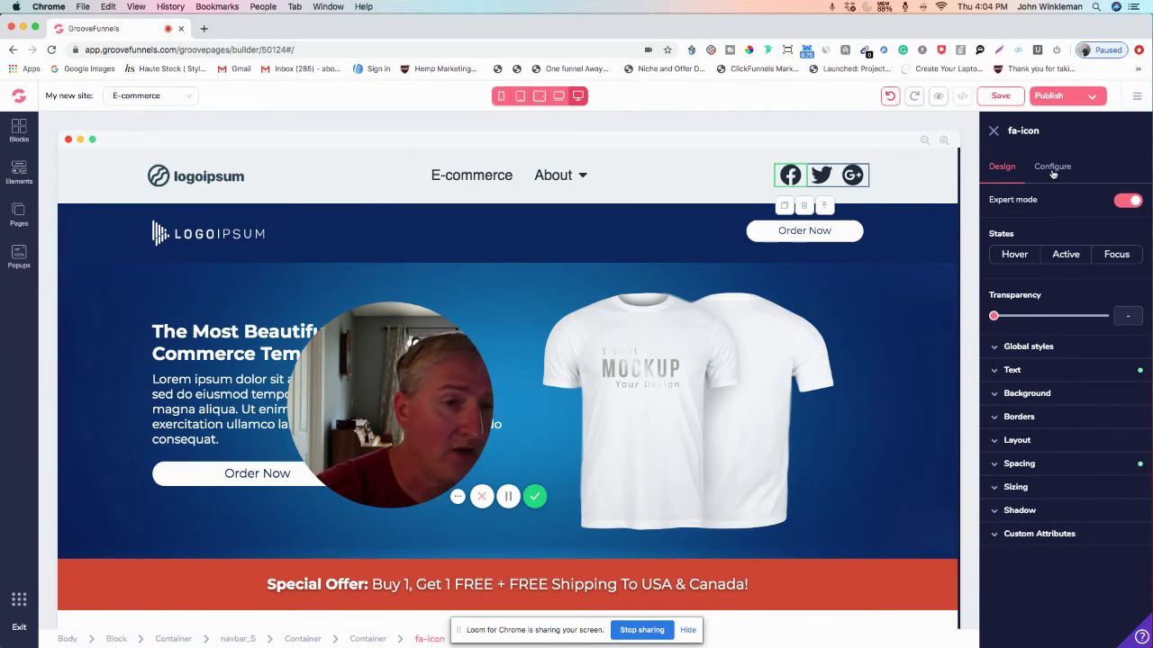
click(1052, 169)
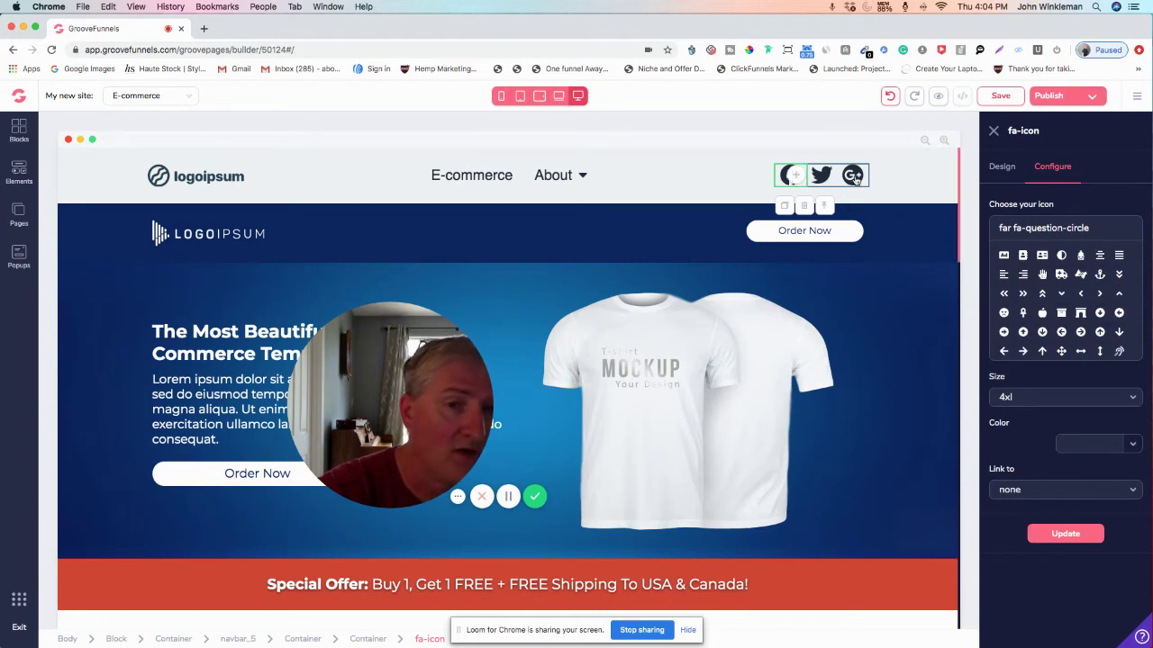
click(855, 177)
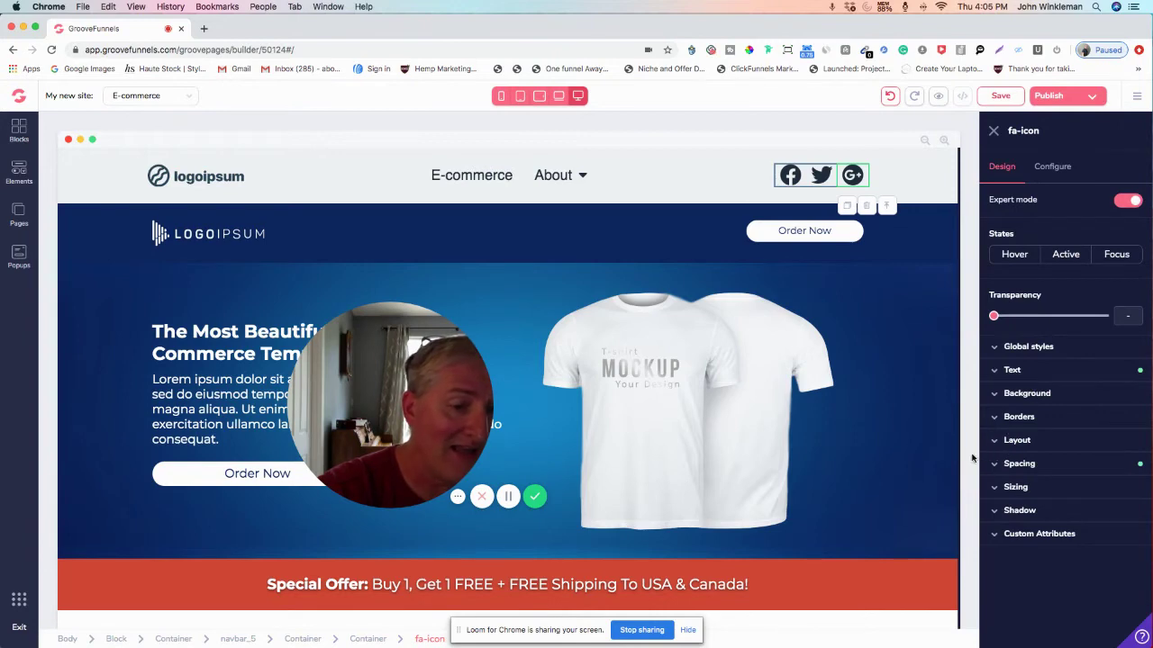
Try to exclude the About page from the navigation menu and give the menu 2 external links
click(479, 181)
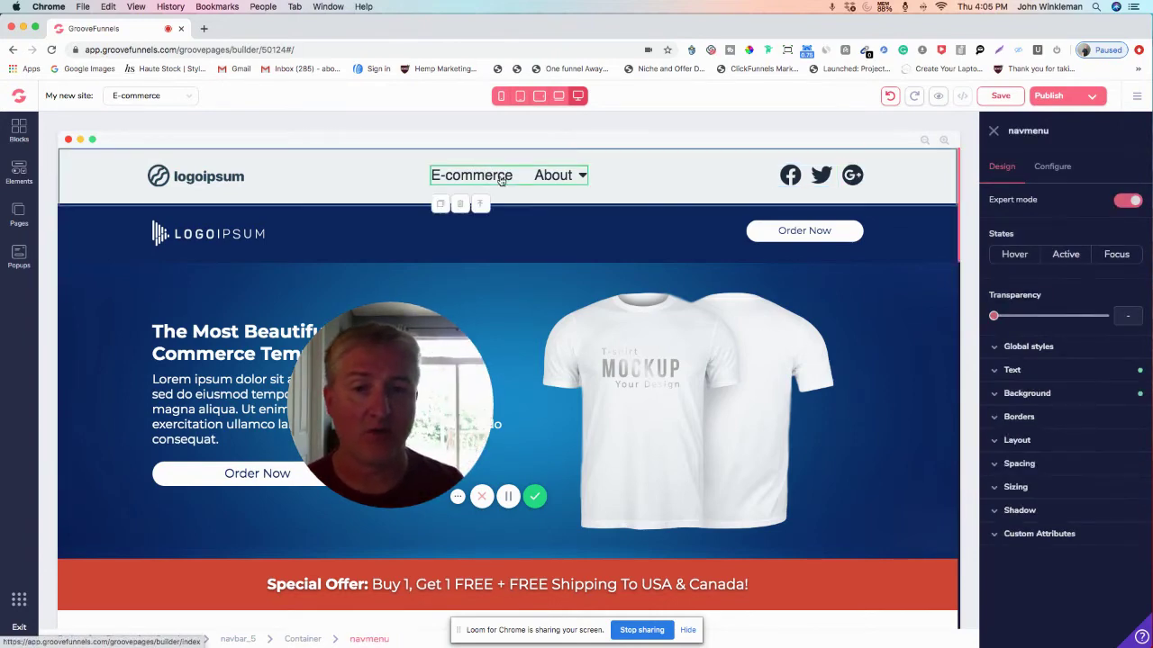
click(556, 188)
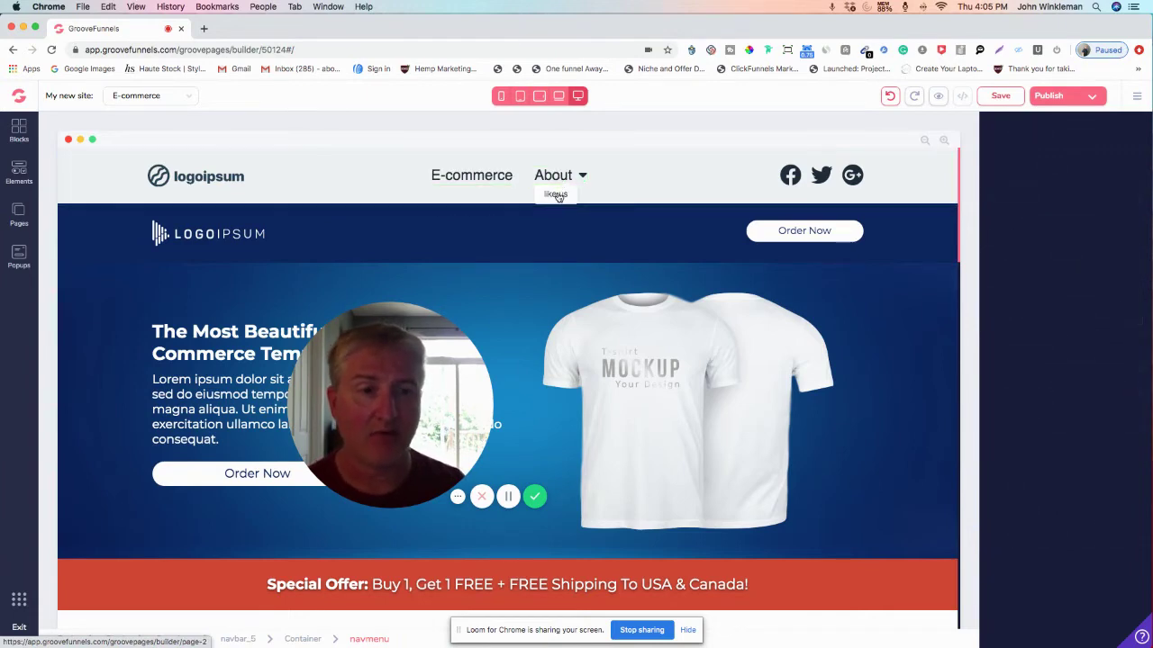
click(556, 195)
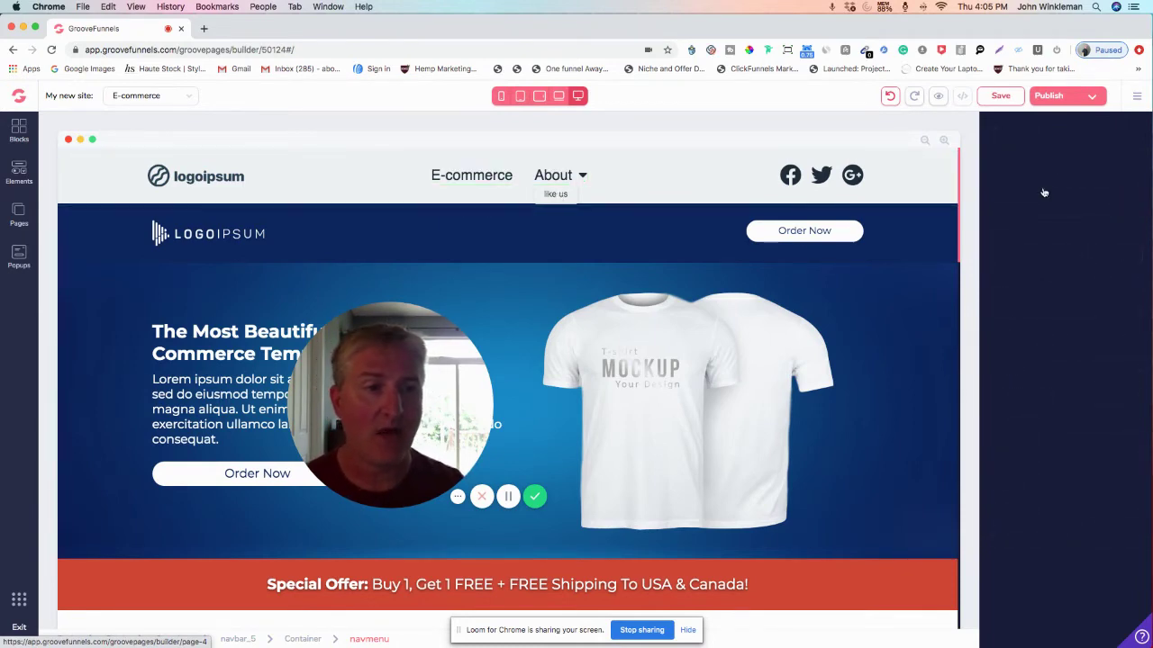
click(1052, 169)
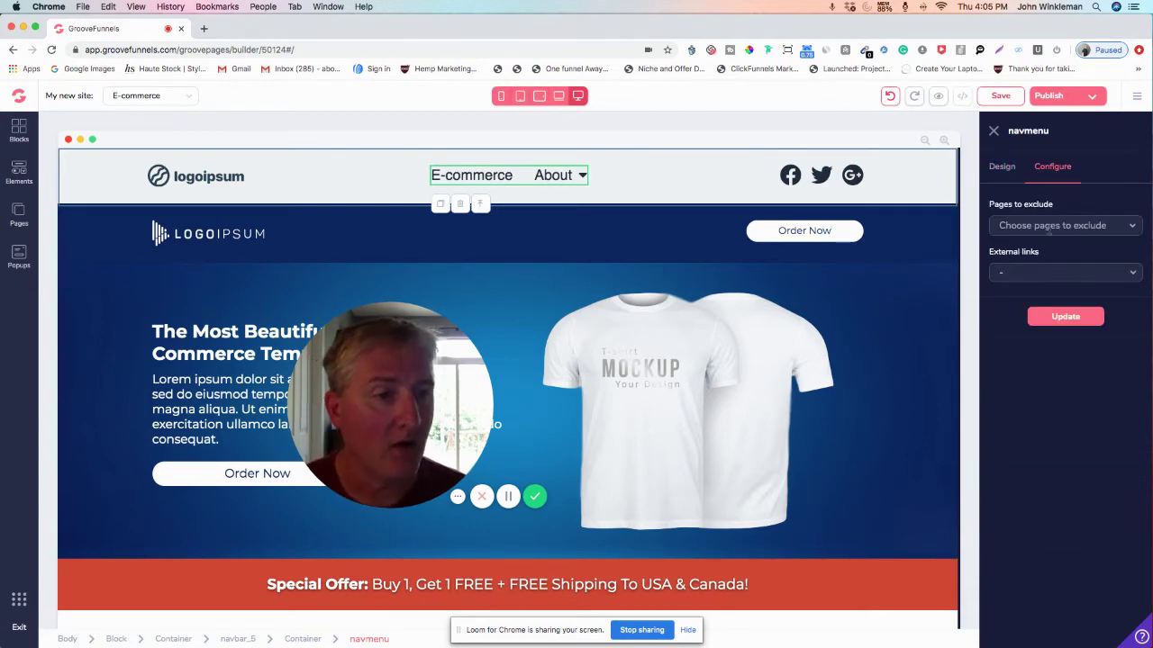
click(1048, 227)
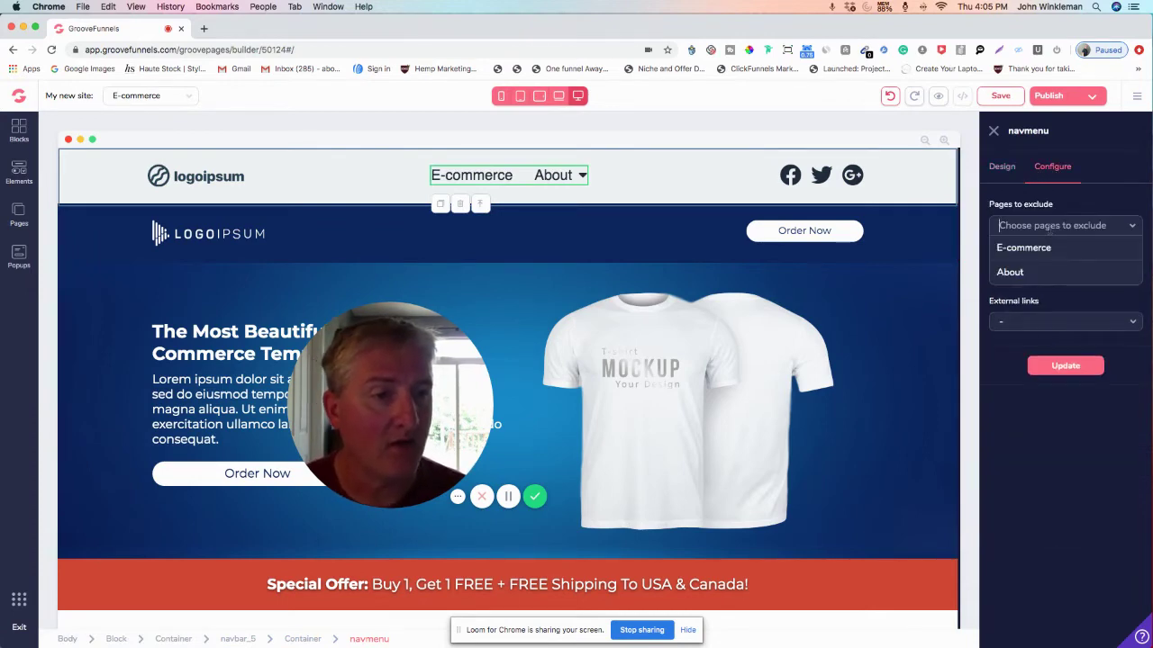
click(1016, 274)
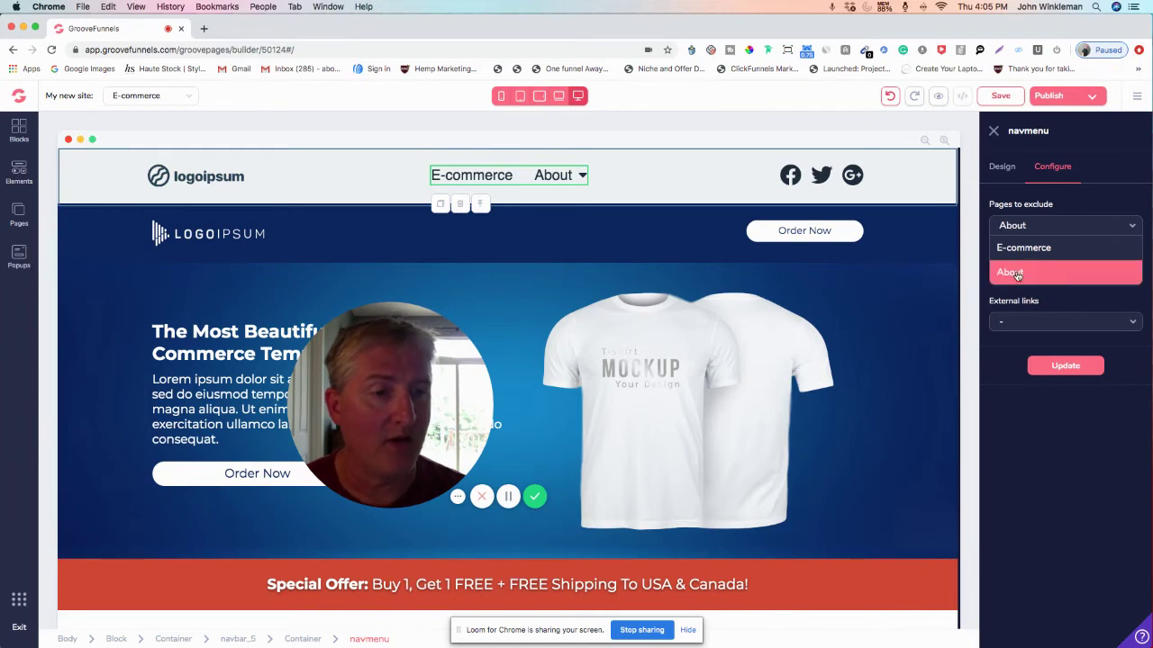
click(1019, 322)
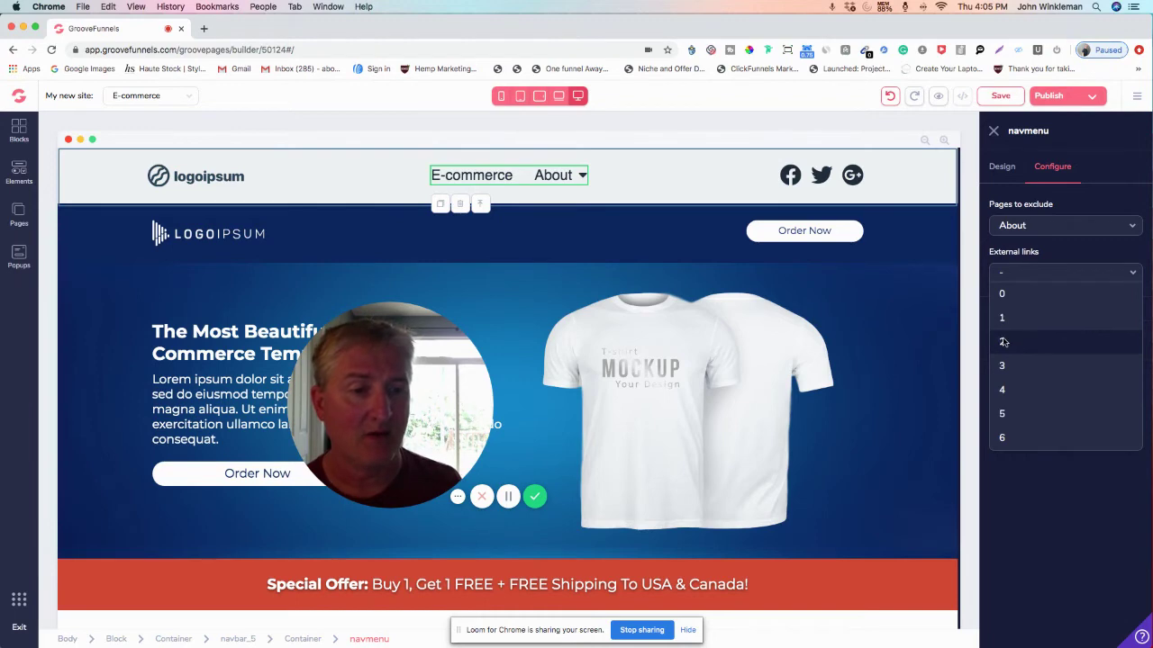
click(1004, 342)
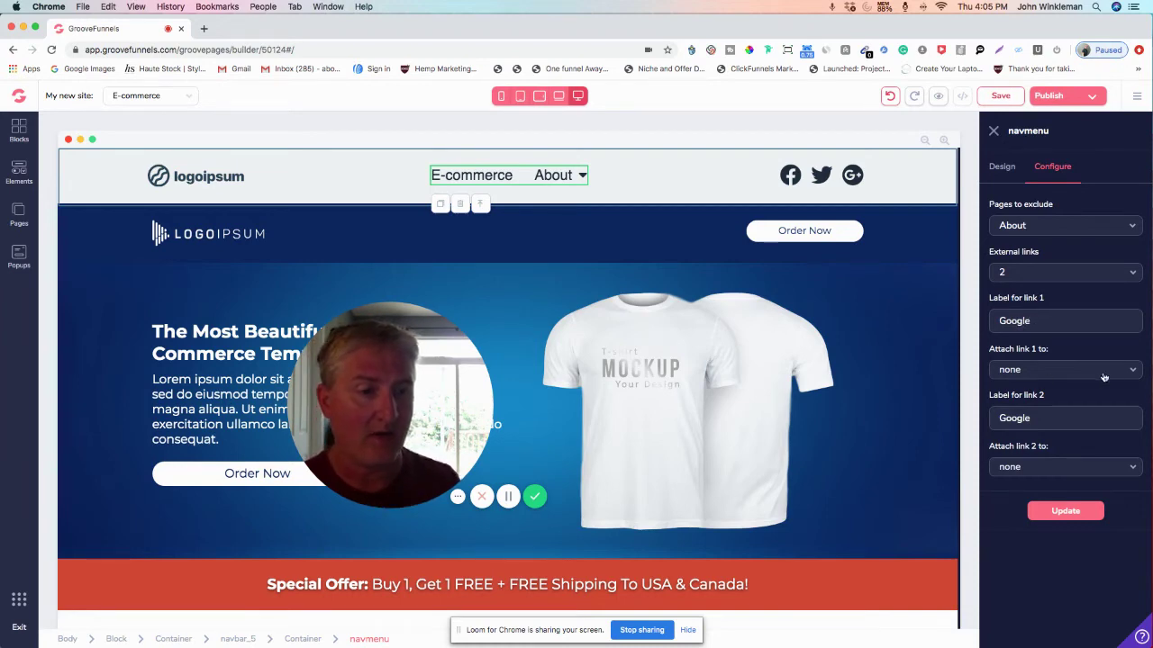
click(1134, 373)
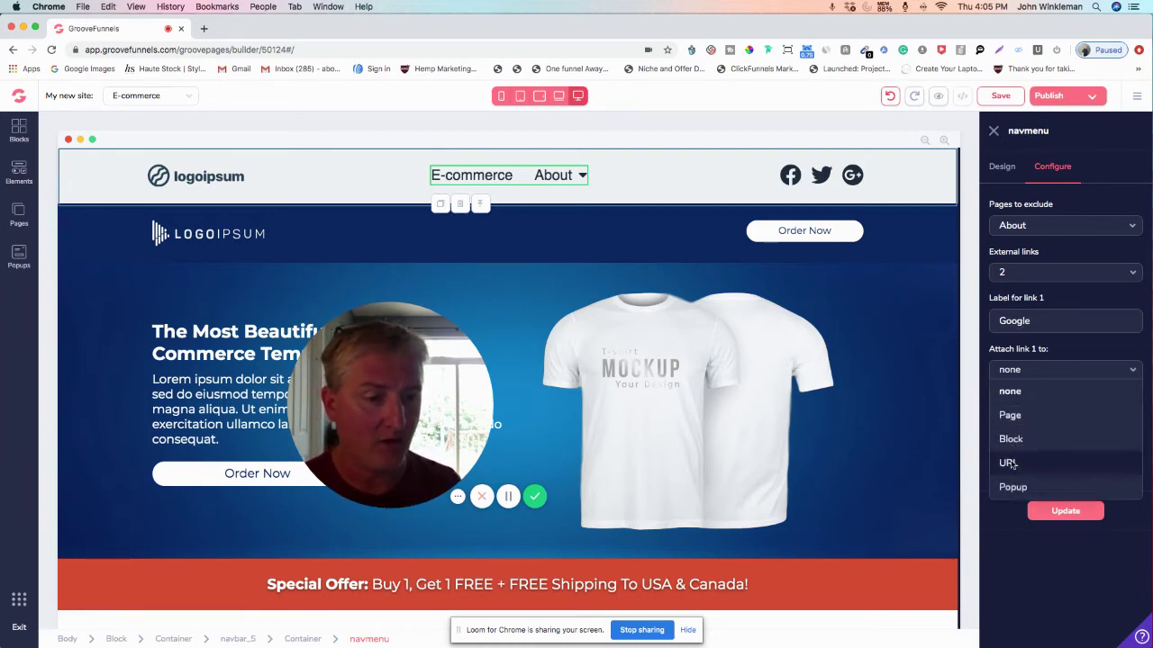
click(1132, 276)
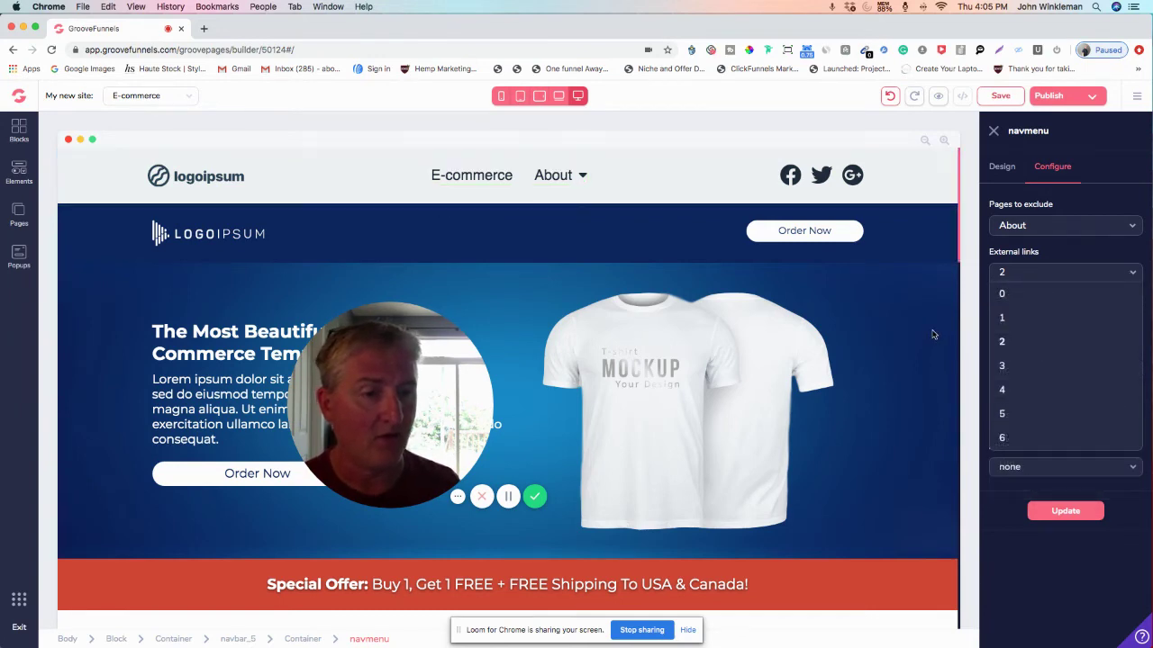
click(938, 506)
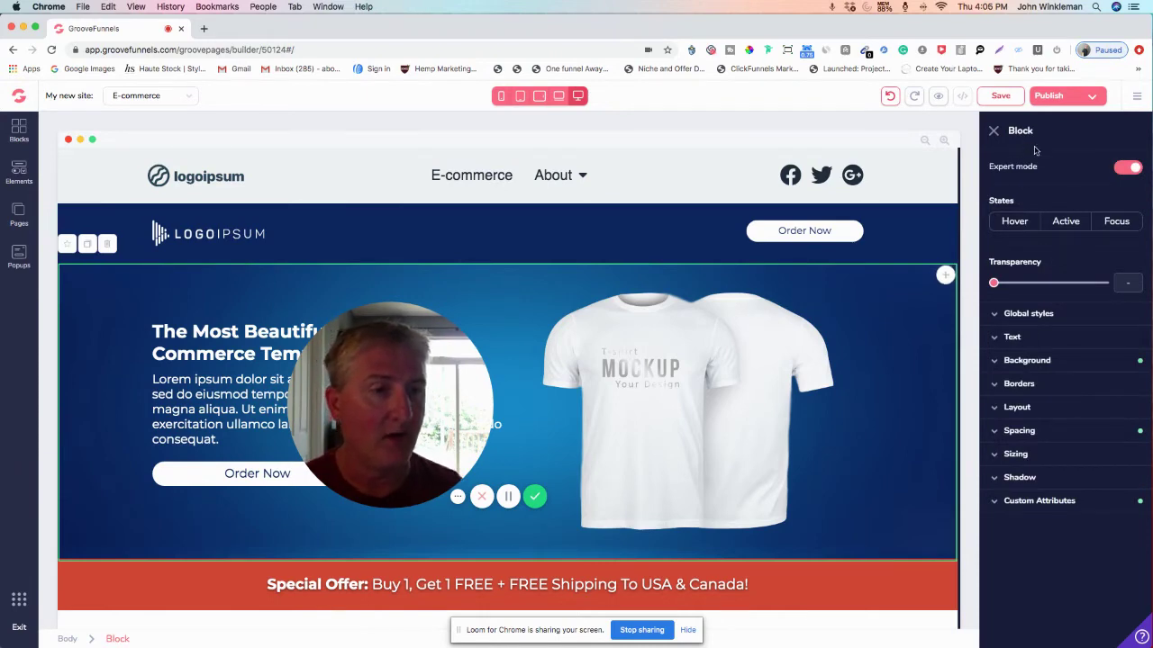
Give the navigation menu 2 external links and attach link 1 to a URL
mouse_move(545, 176)
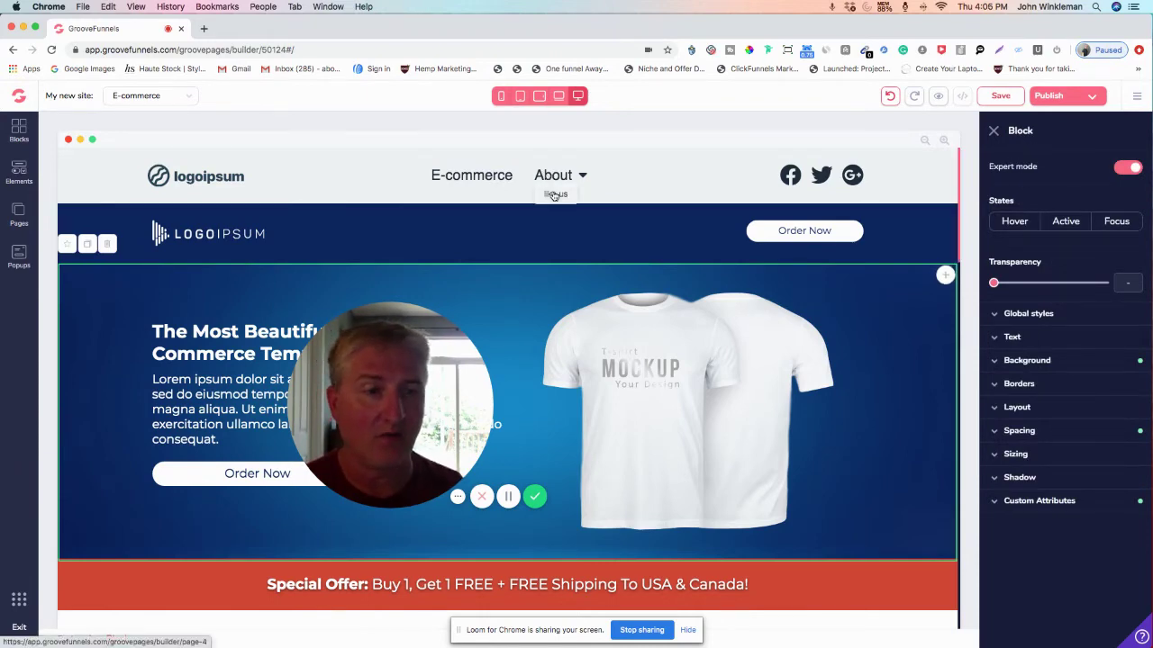
click(554, 196)
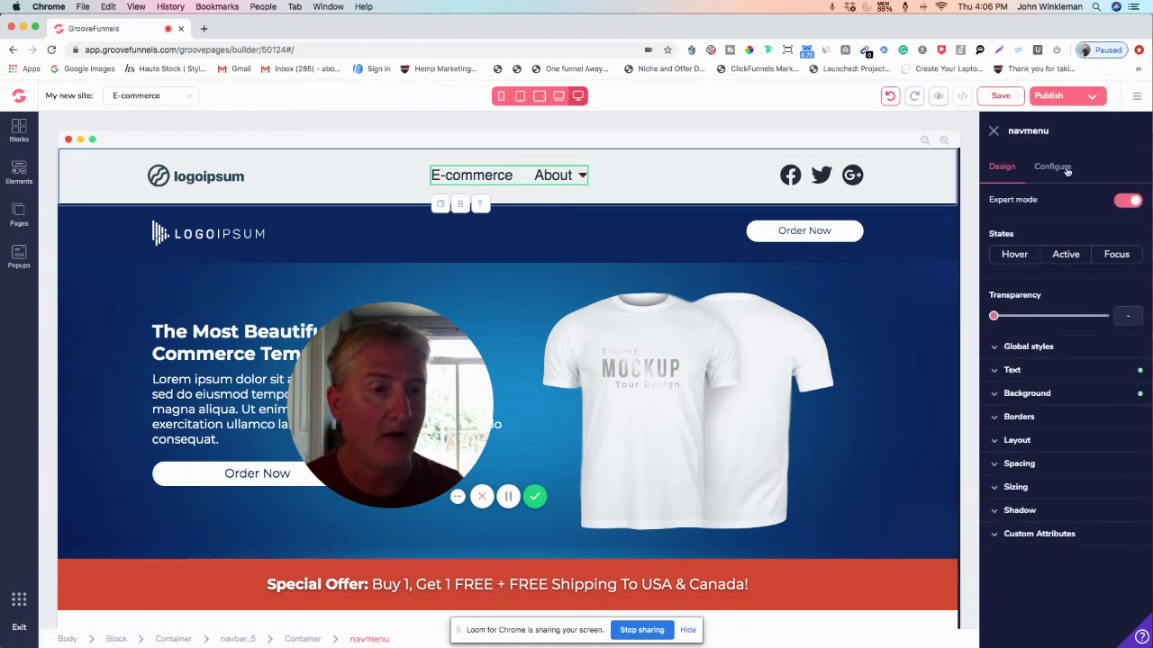
click(1054, 168)
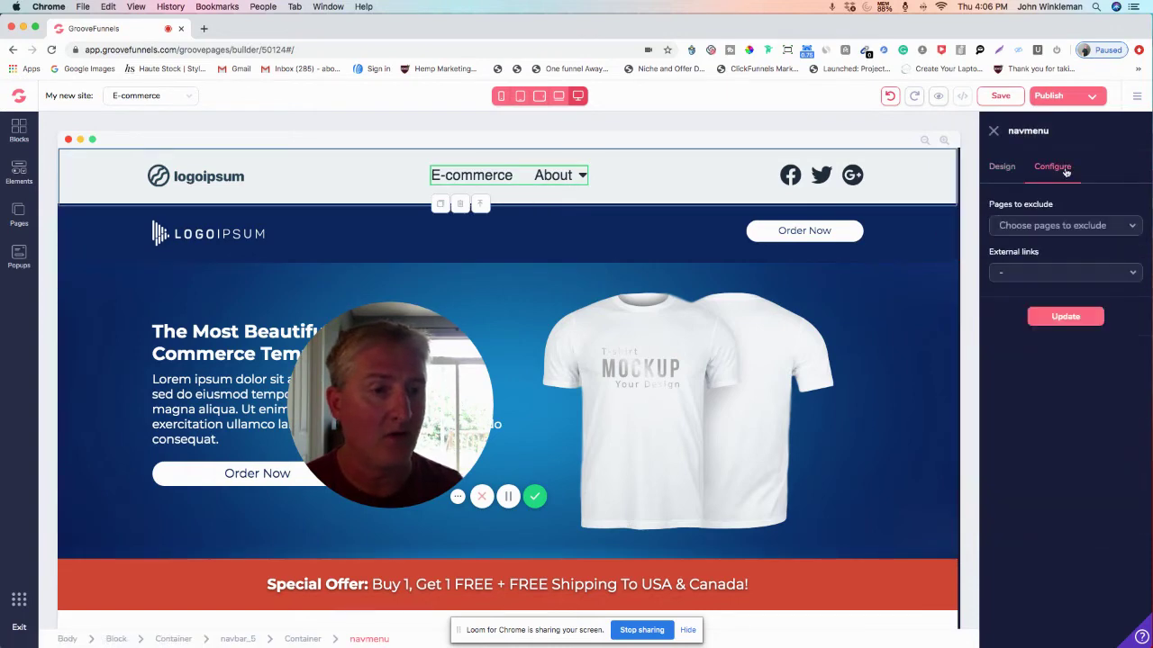
click(1059, 283)
click(1031, 342)
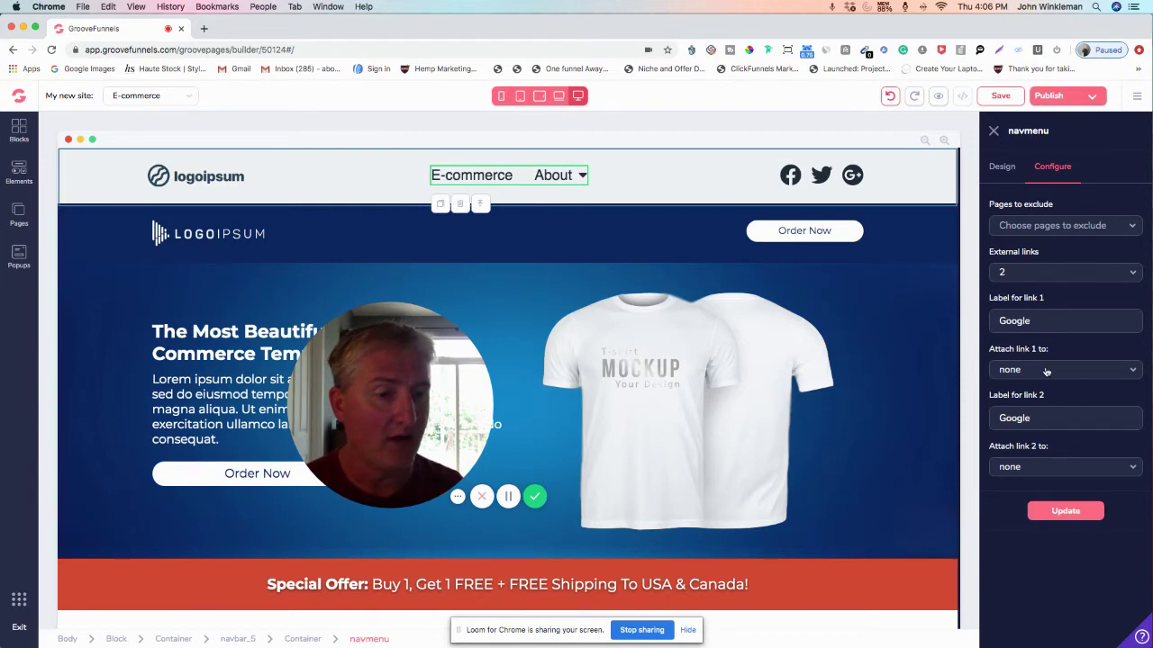
click(1042, 377)
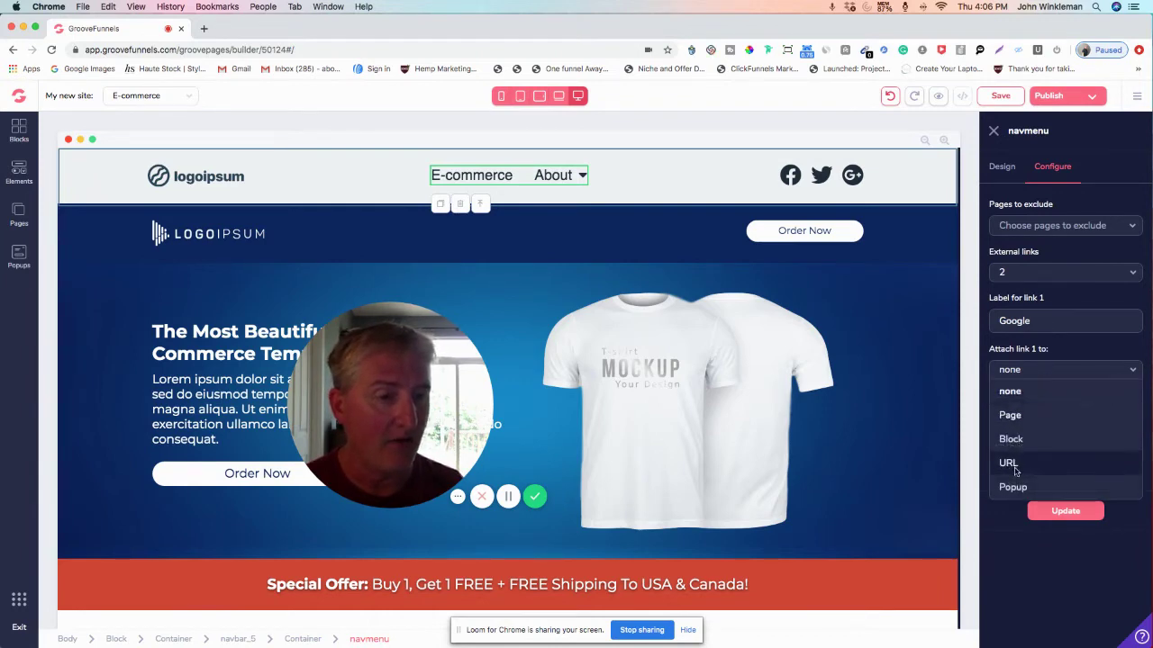
click(1010, 463)
Attach the navigation menu's external link 2 to a URL and label link 1 Hello
drag(1037, 322, 974, 324)
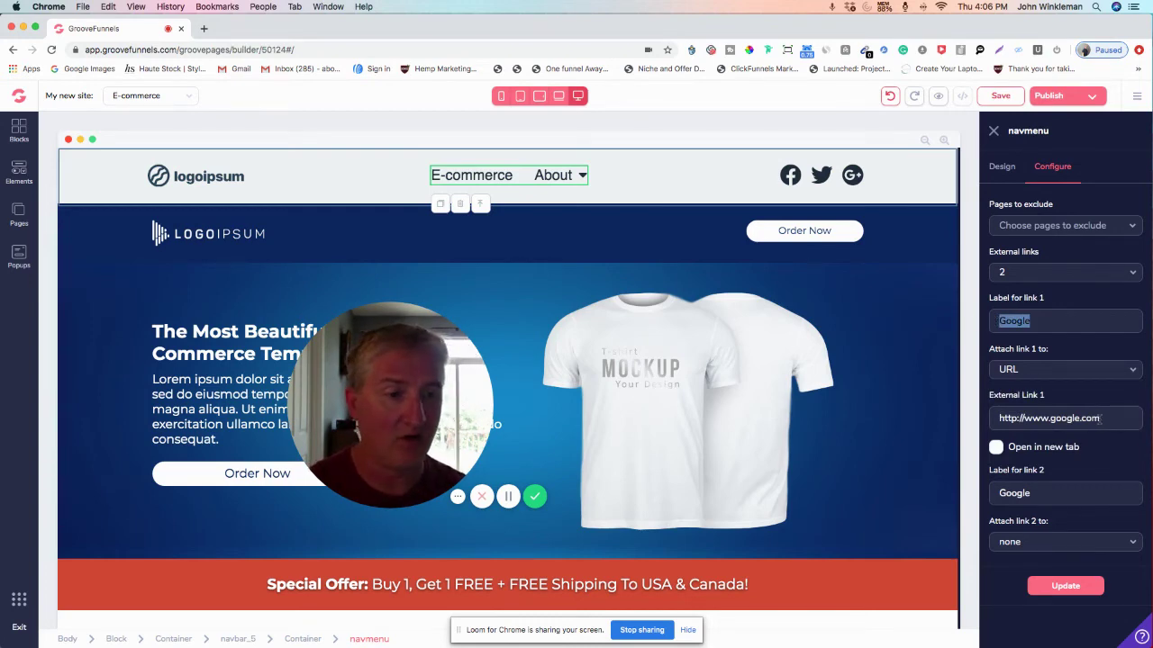
scroll(975, 406, down, 3)
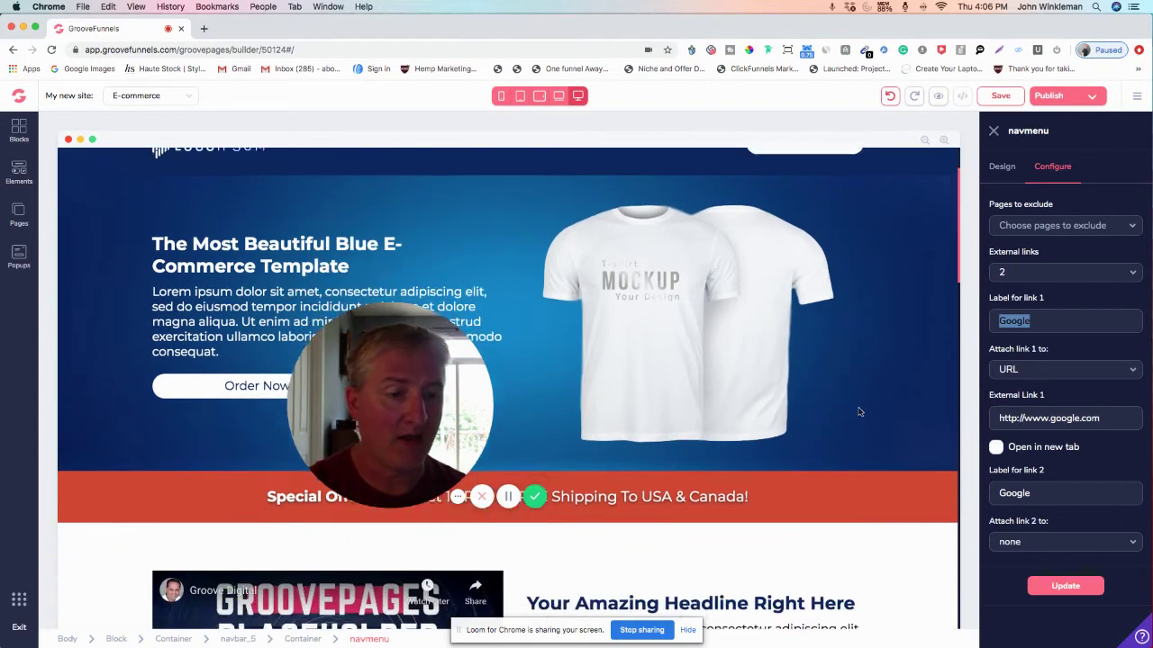
click(1048, 542)
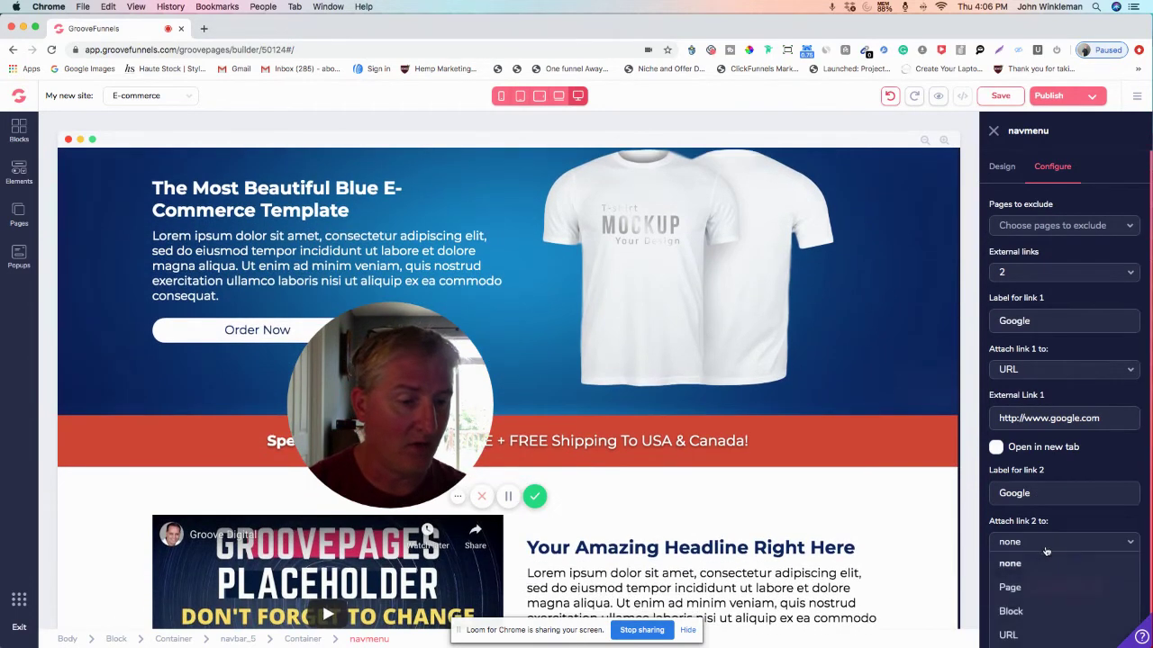
click(1010, 610)
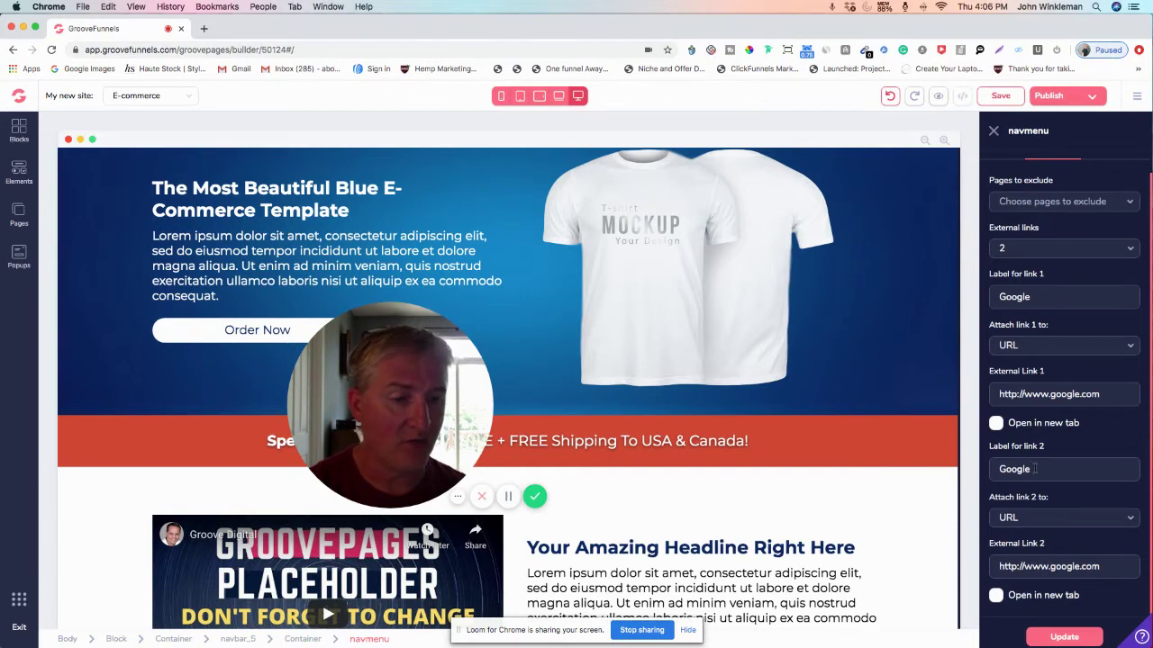
drag(1040, 297, 984, 299)
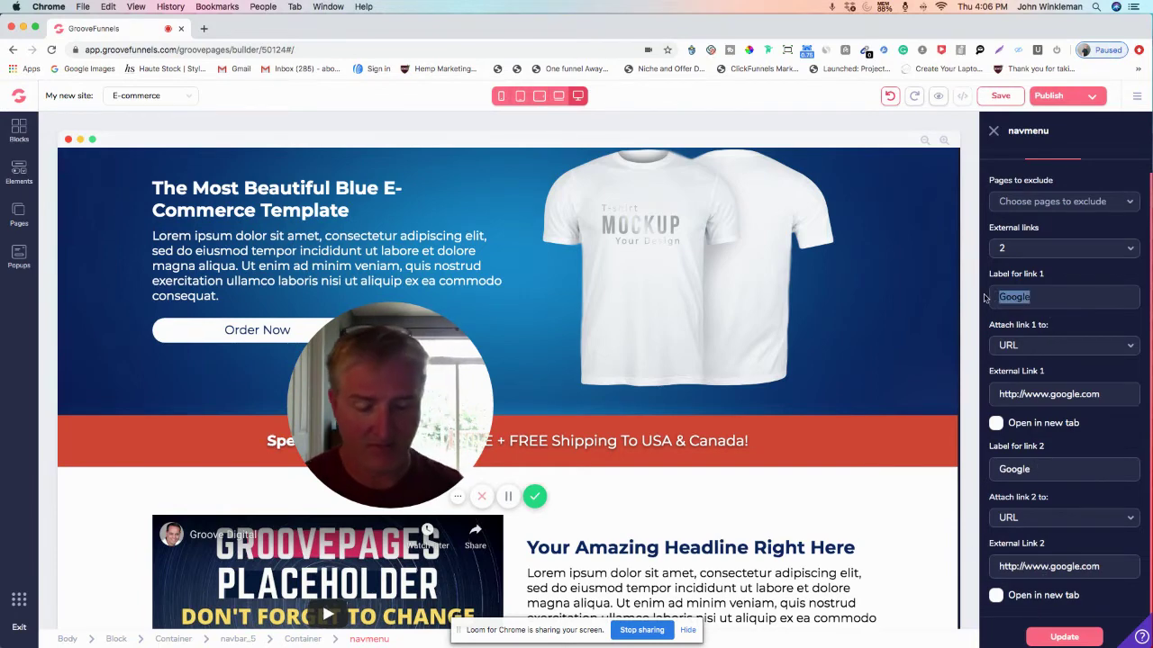
text(Hello)
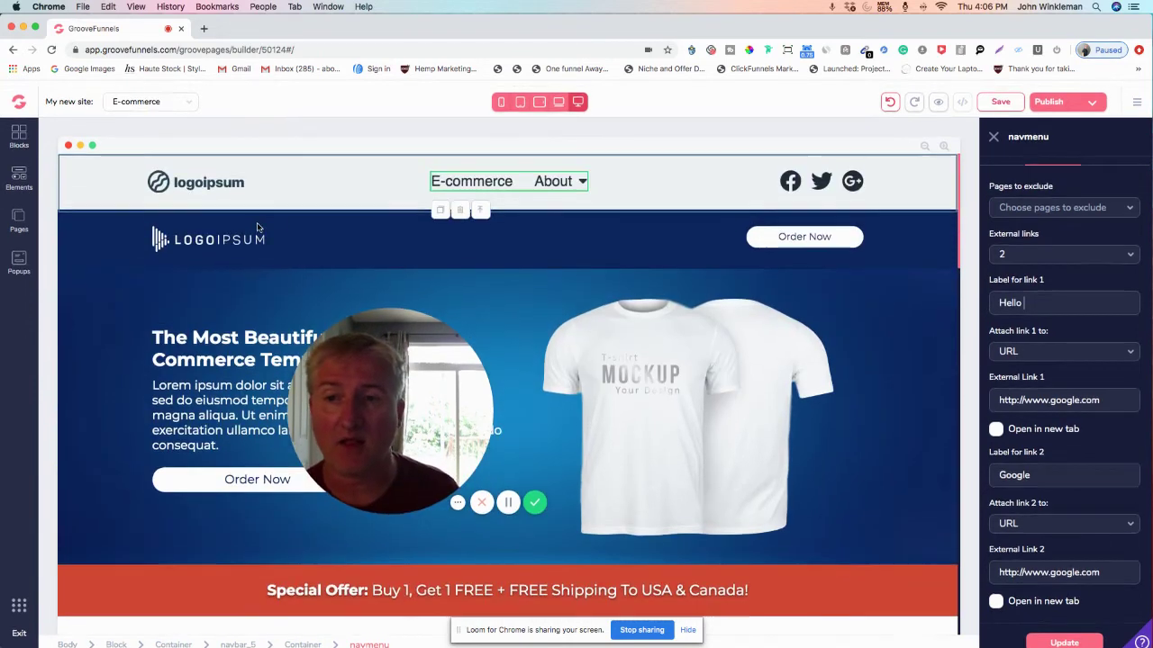
Add the wireframe call-to-action block with a phone mockup, headline, paragraph and two buttons to the E-commerce page
click(19, 133)
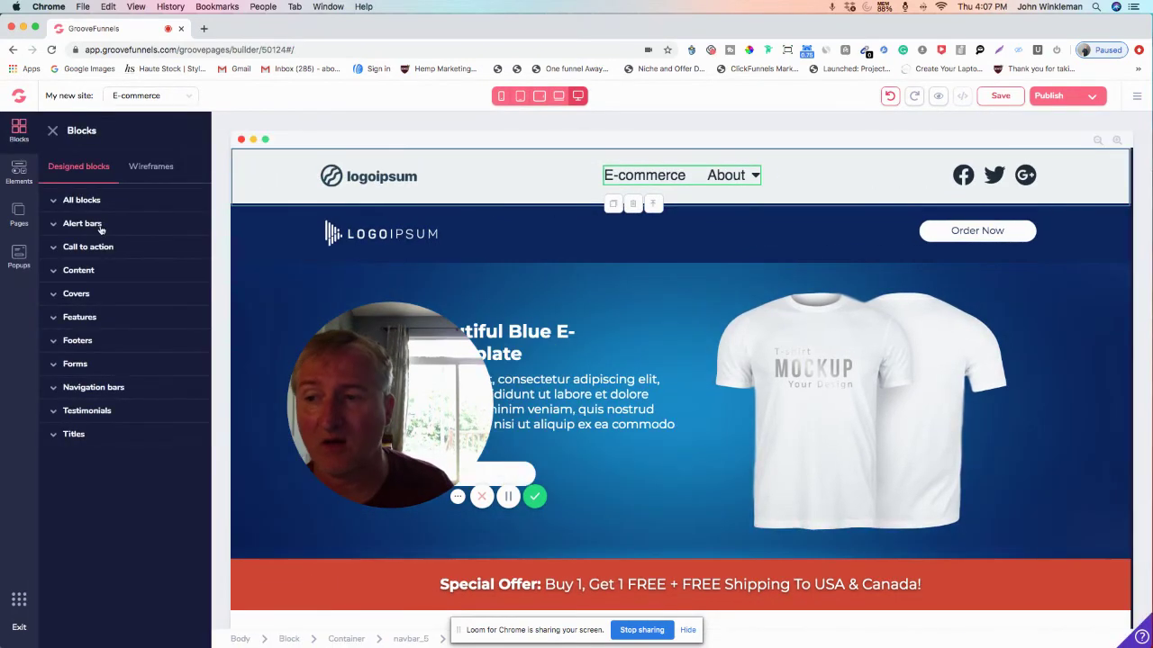
click(144, 169)
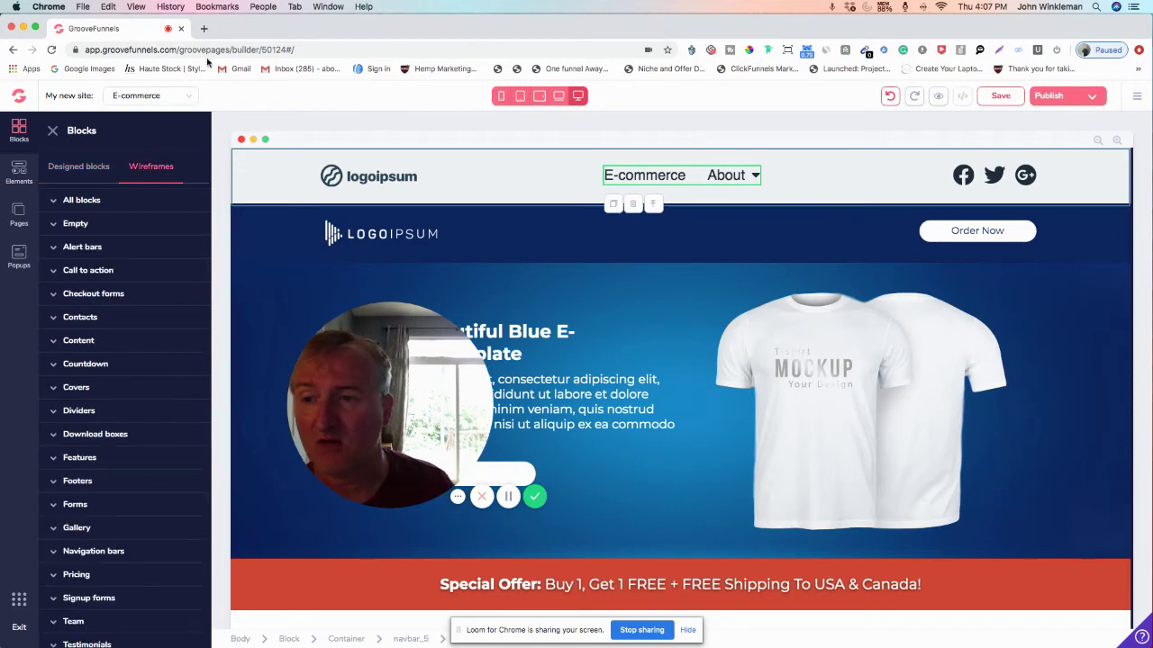
click(88, 270)
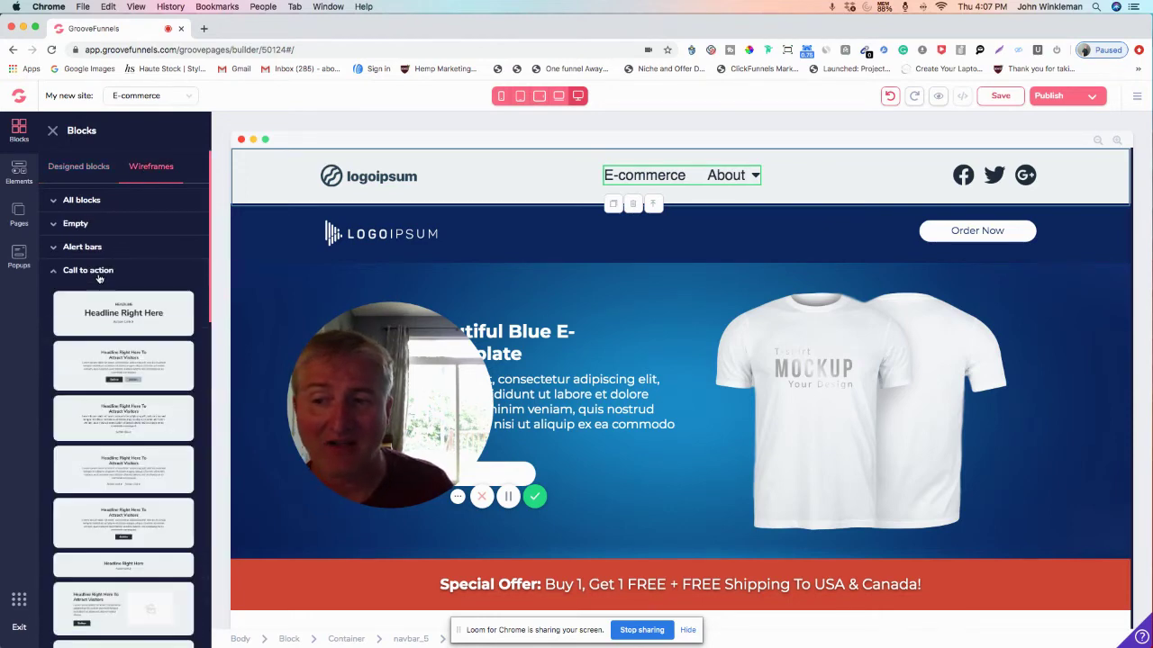
scroll(167, 347, down, 5)
scroll(167, 346, down, 3)
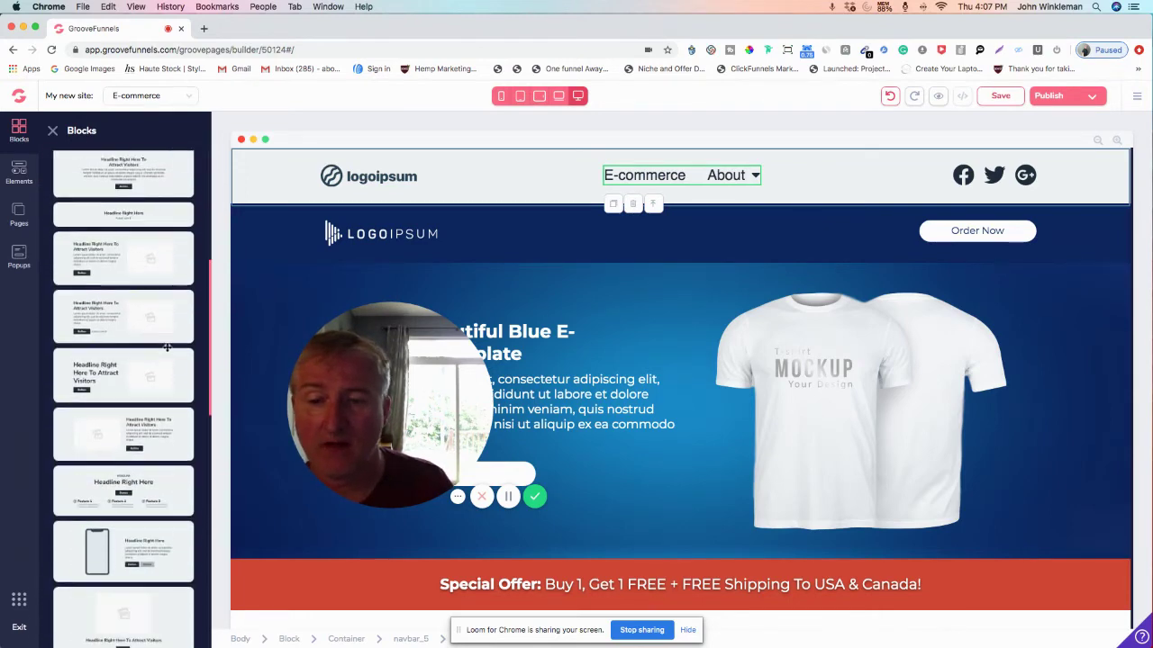
scroll(553, 365, down, 5)
scroll(553, 369, down, 3)
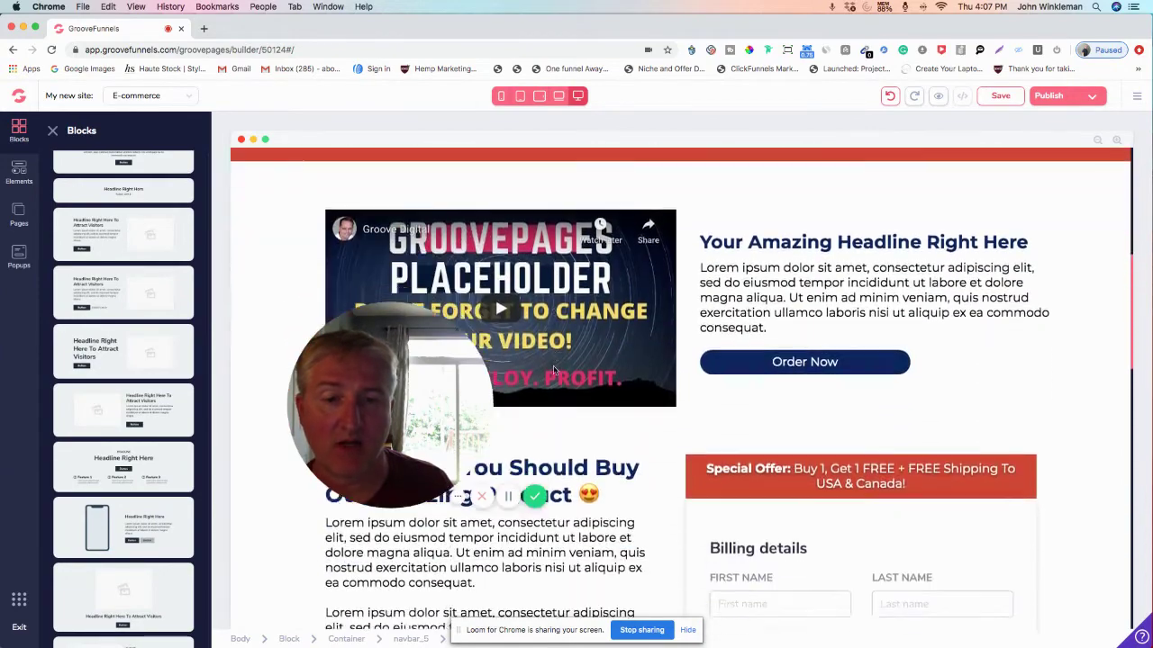
scroll(553, 369, up, 3)
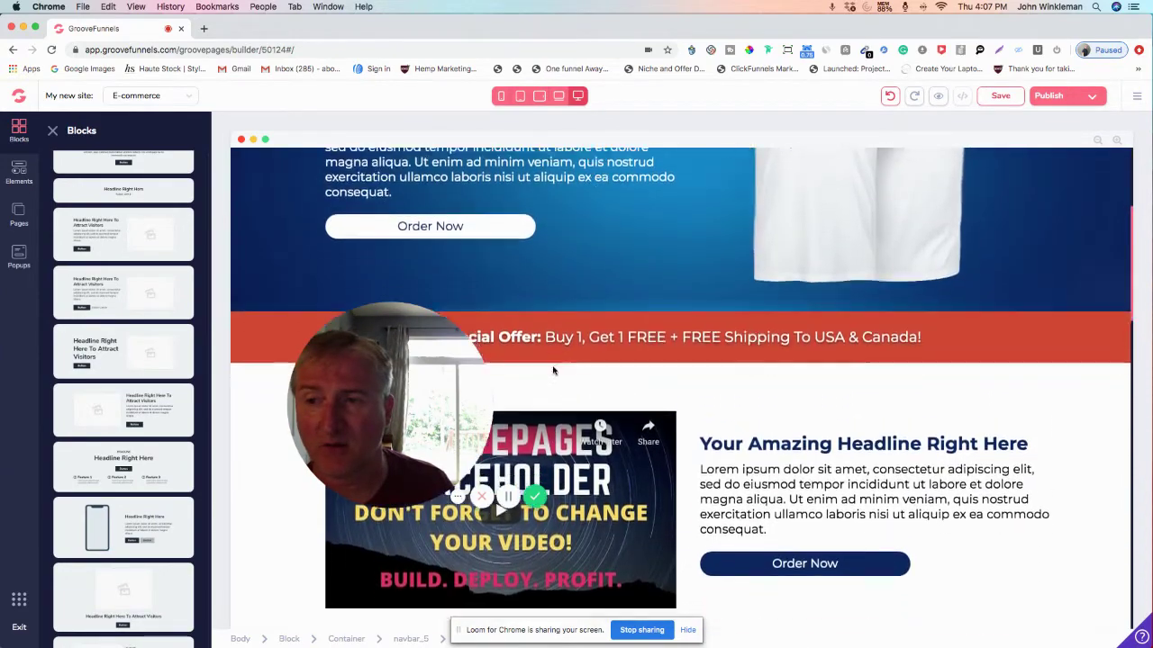
scroll(553, 369, down, 2)
drag(416, 368, 389, 502)
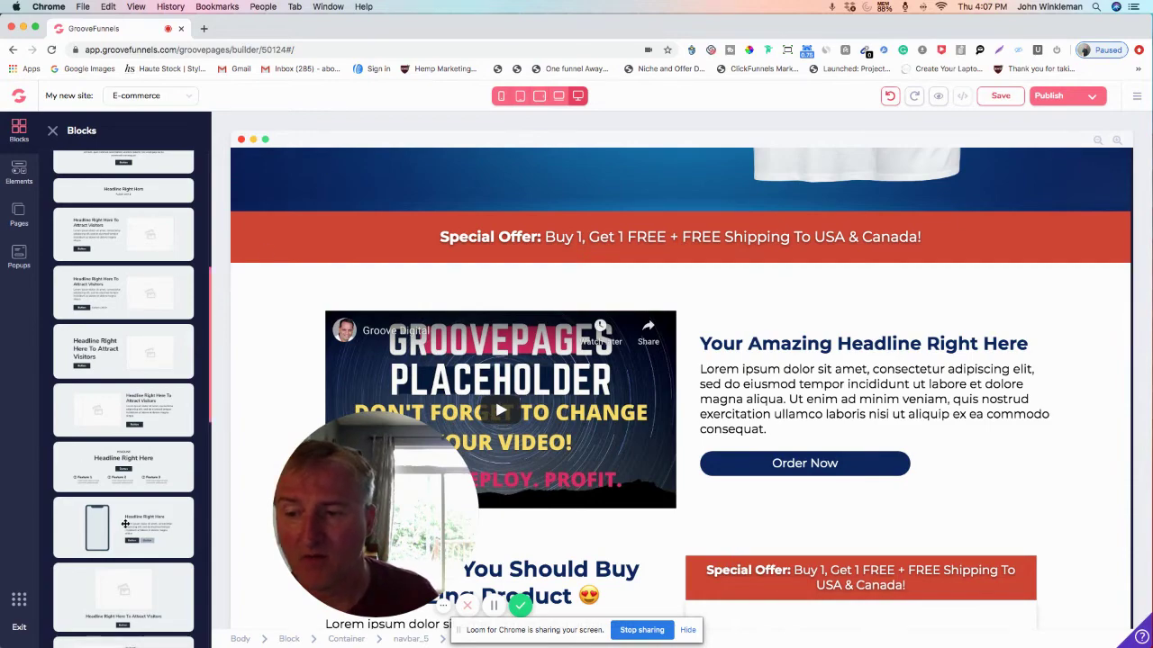
scroll(147, 439, down, 3)
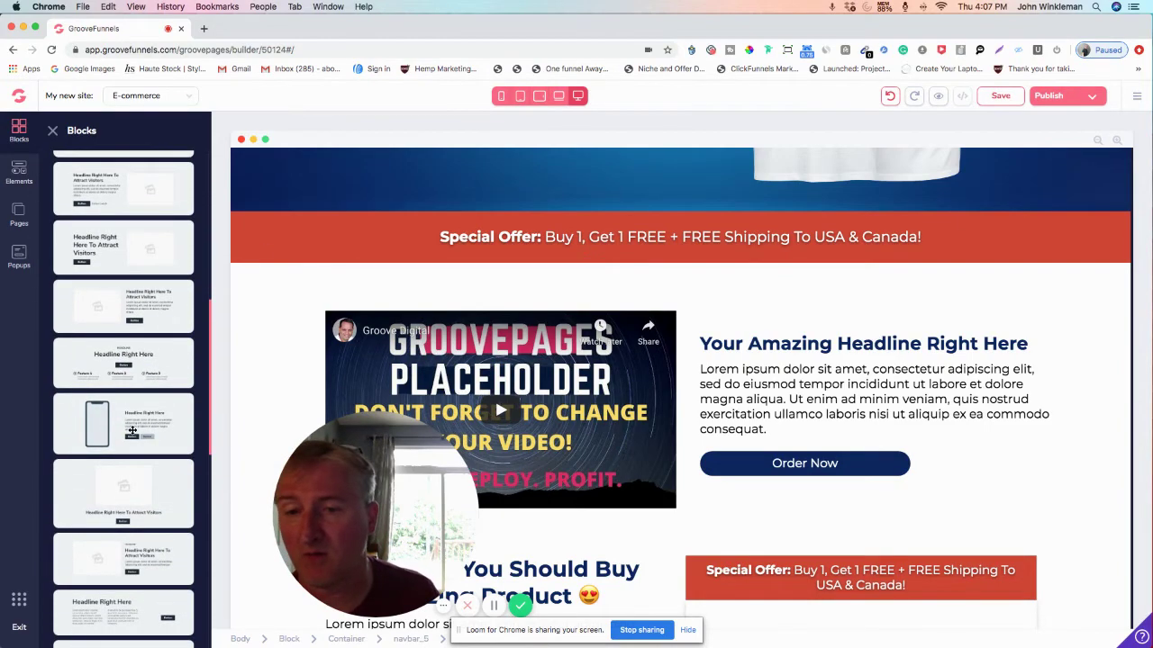
drag(243, 382, 638, 427)
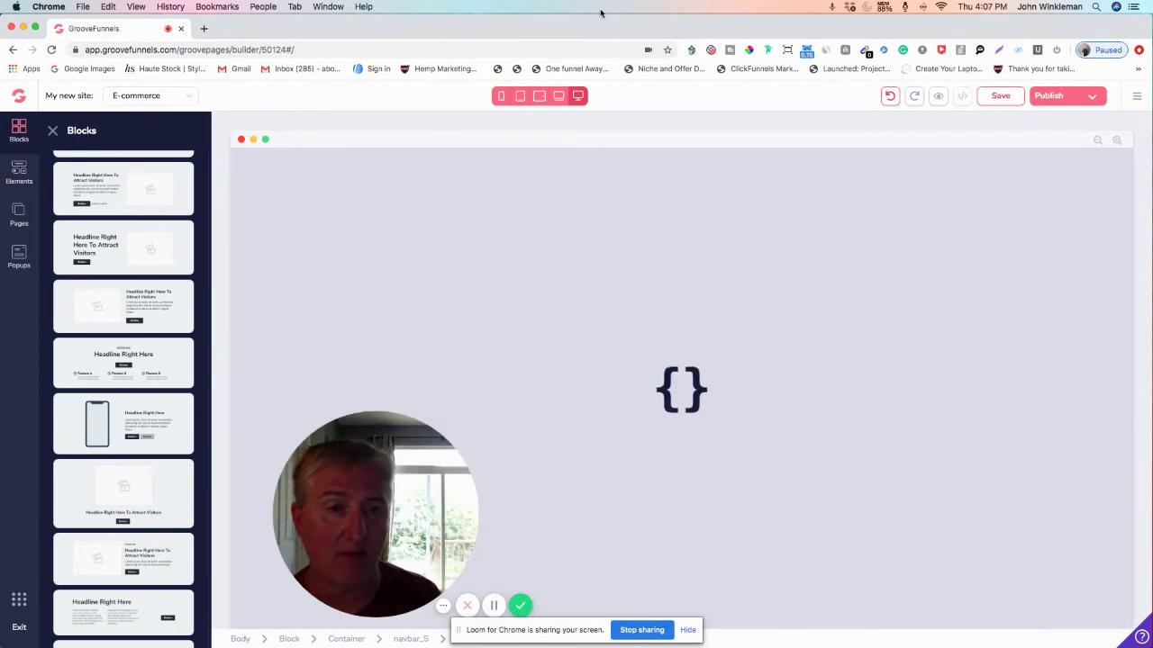
scroll(635, 440, down, 3)
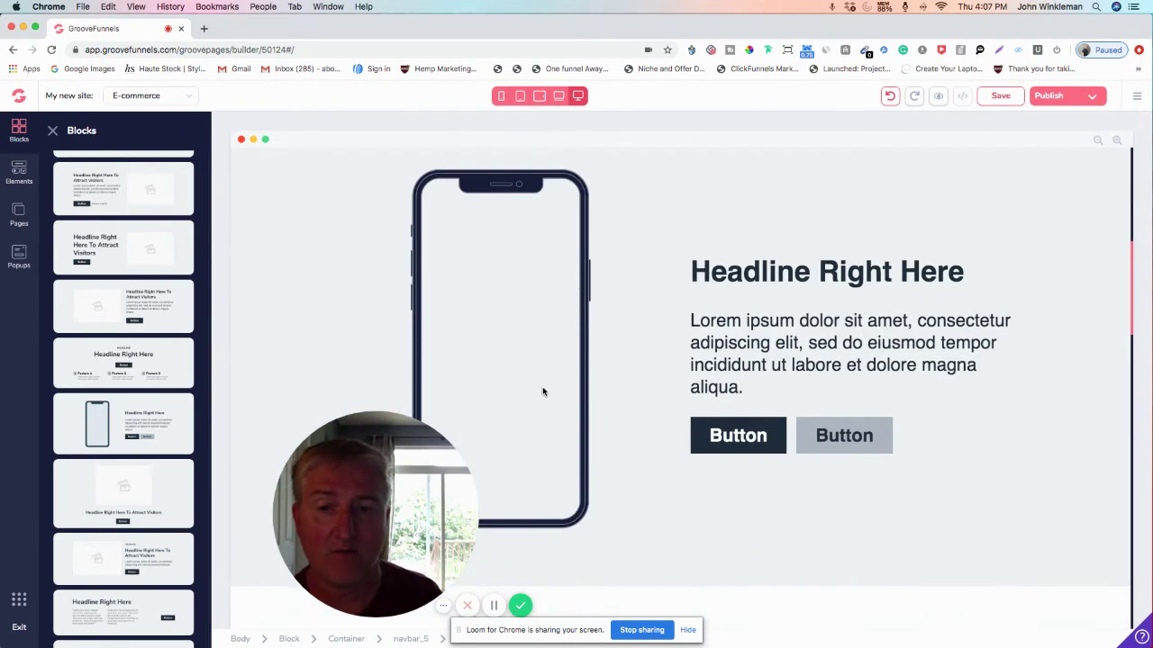
Inspect the design settings of the phone mockup, headline and paragraph text in the new call-to-action block
click(495, 320)
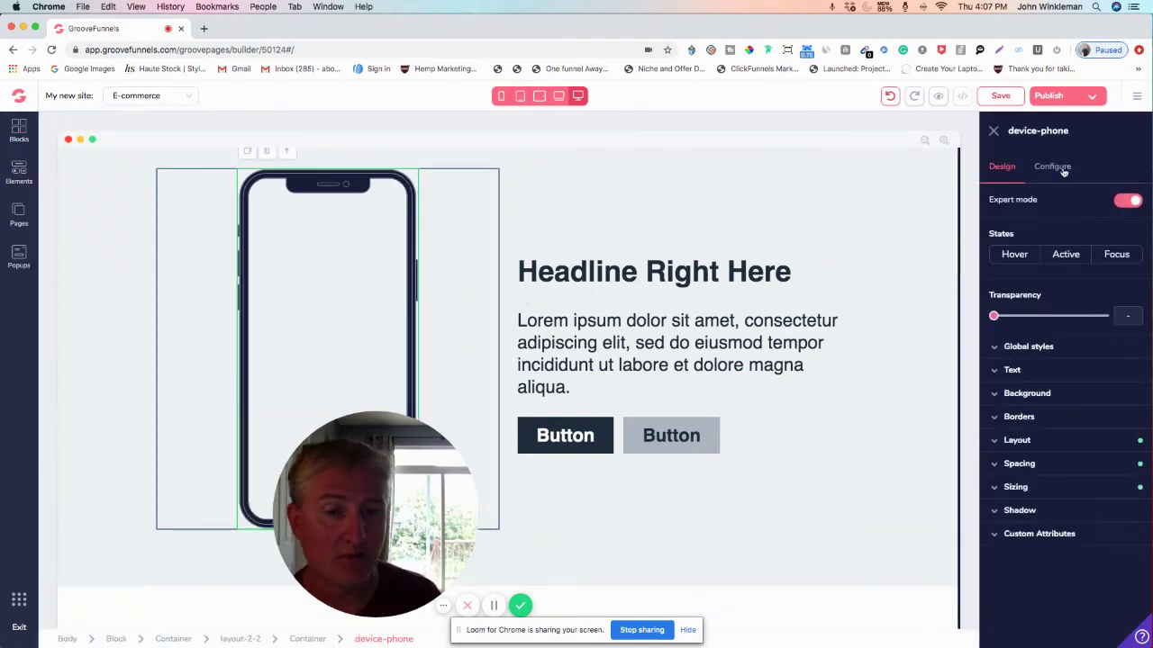
click(723, 271)
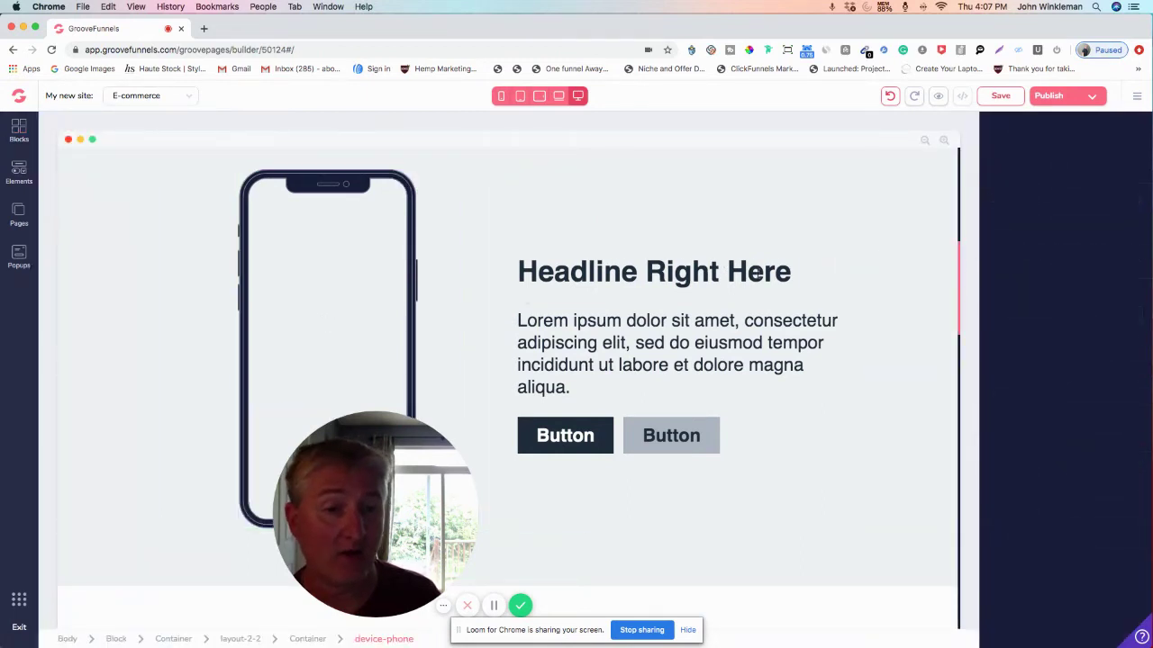
click(685, 358)
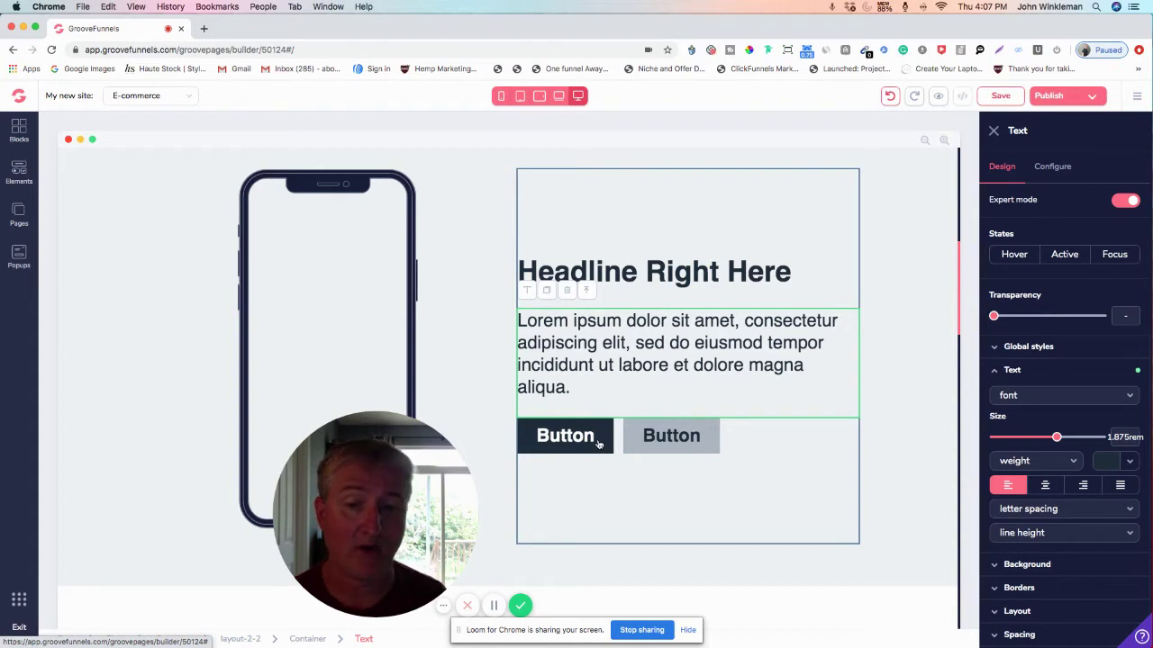
Inspect the dark button's design and configuration settings, including the available link target types
click(598, 444)
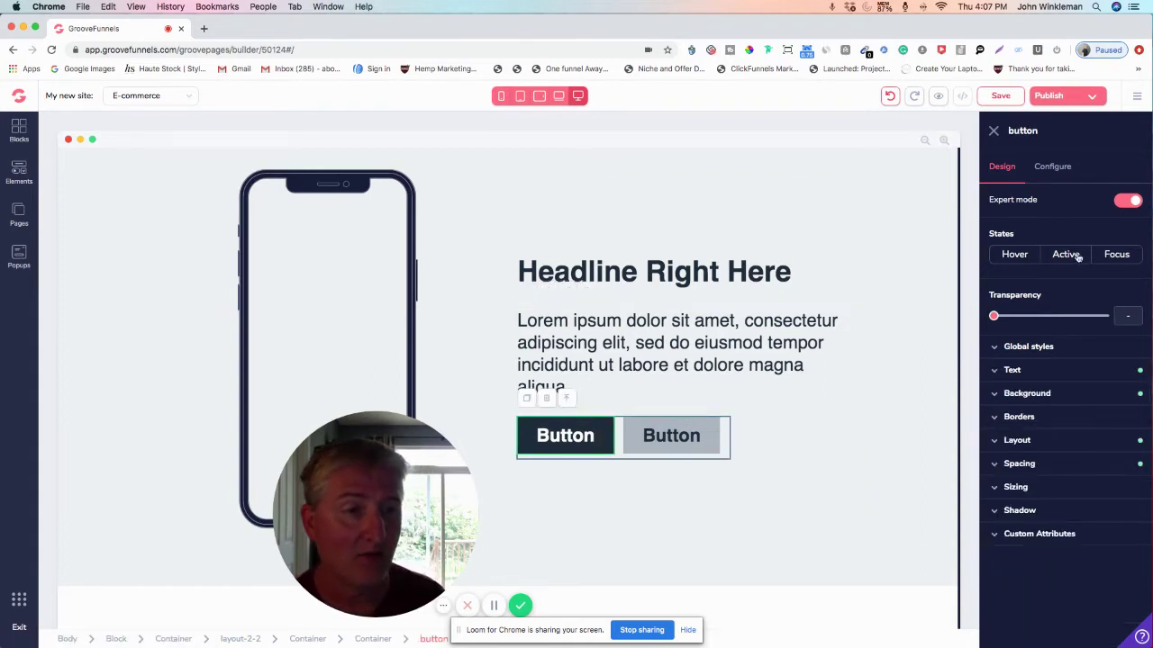
click(1054, 171)
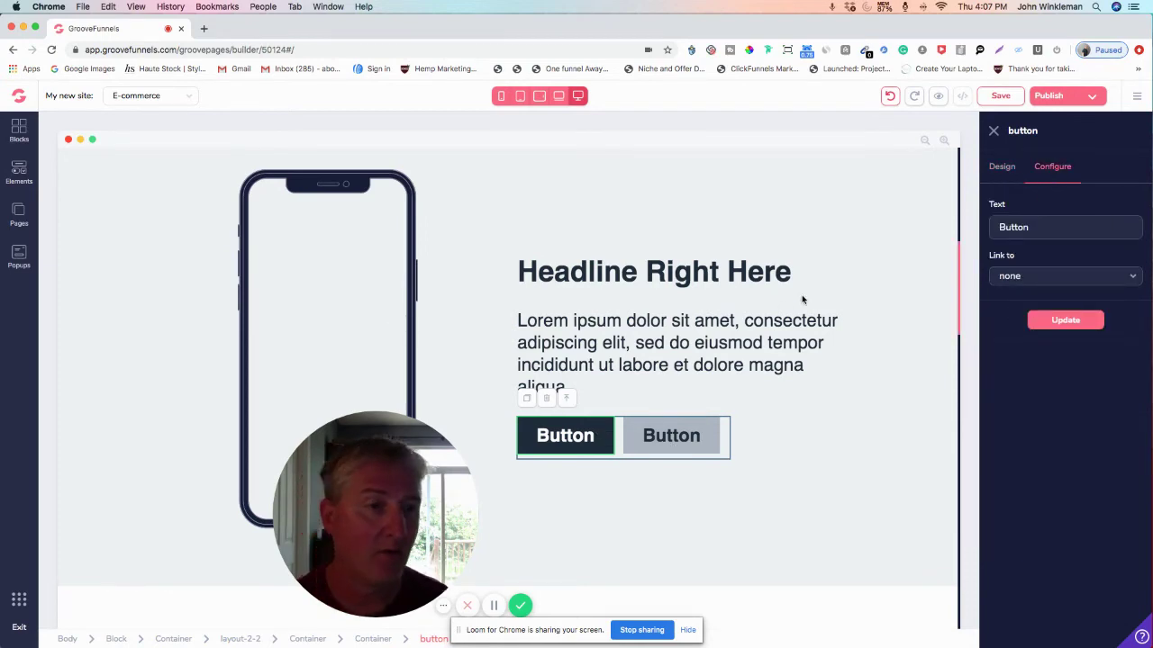
scroll(675, 342, down, 6)
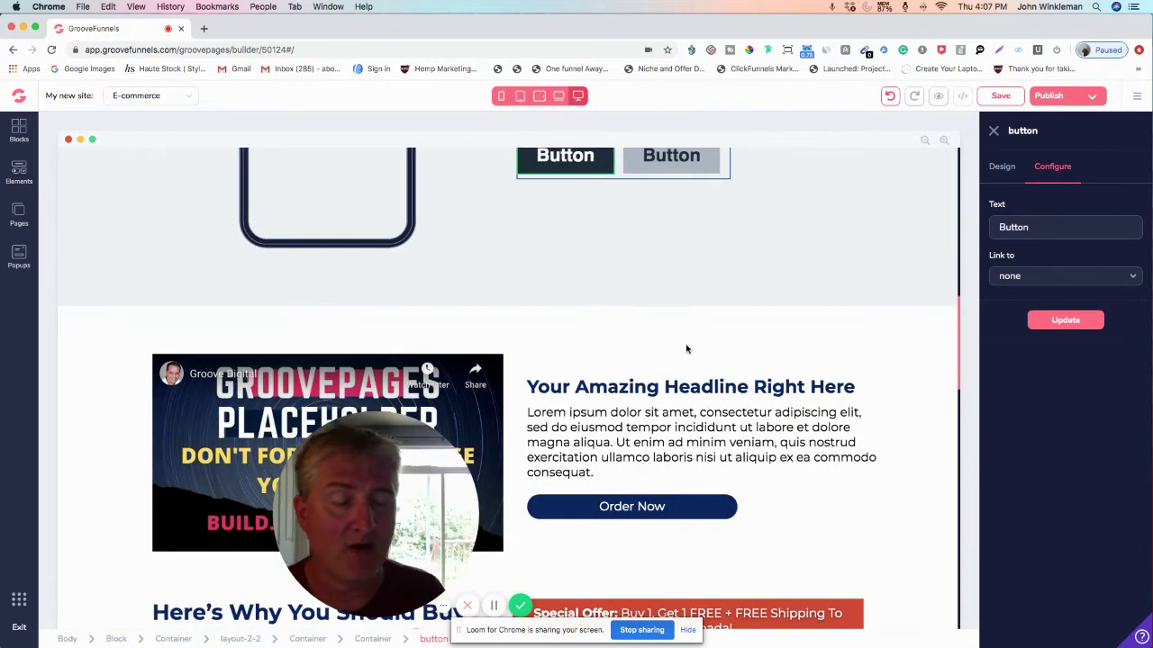
scroll(684, 348, up, 5)
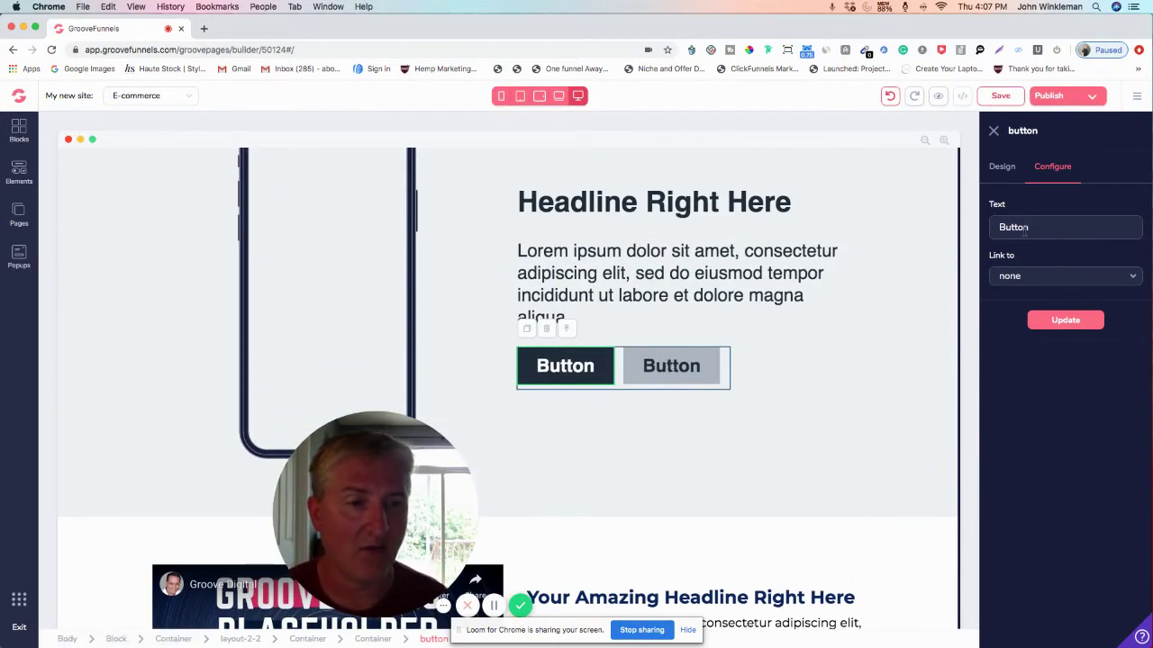
click(1039, 280)
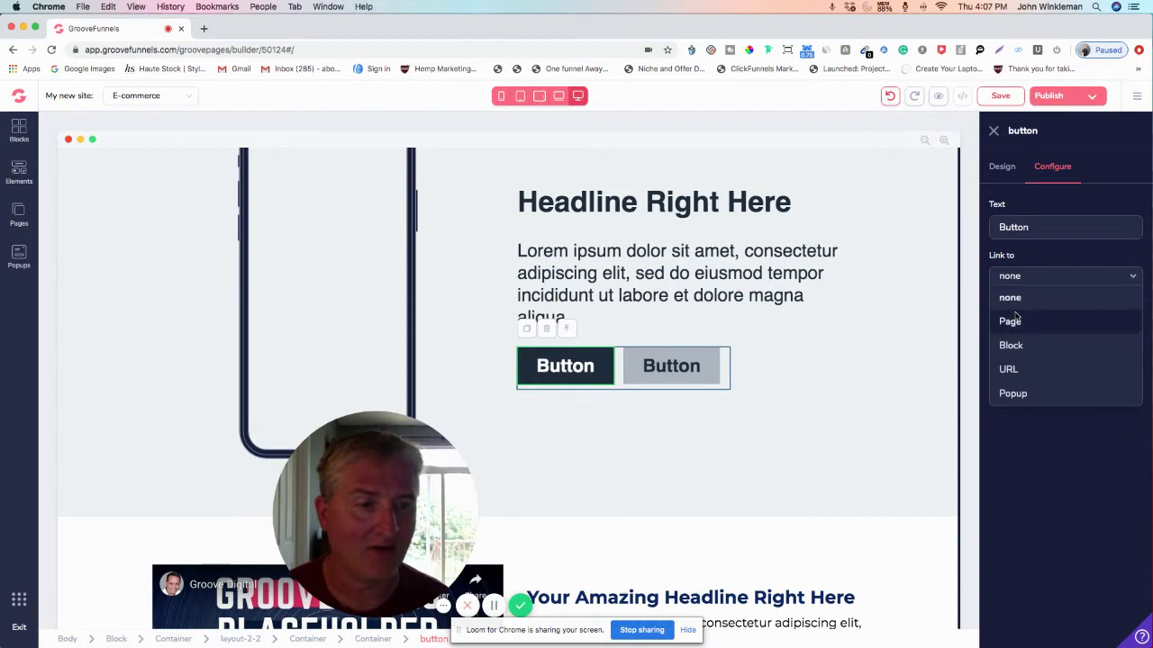
Set the grey button's top and right margins to 0.25rem and its right padding to 2.5rem
click(669, 367)
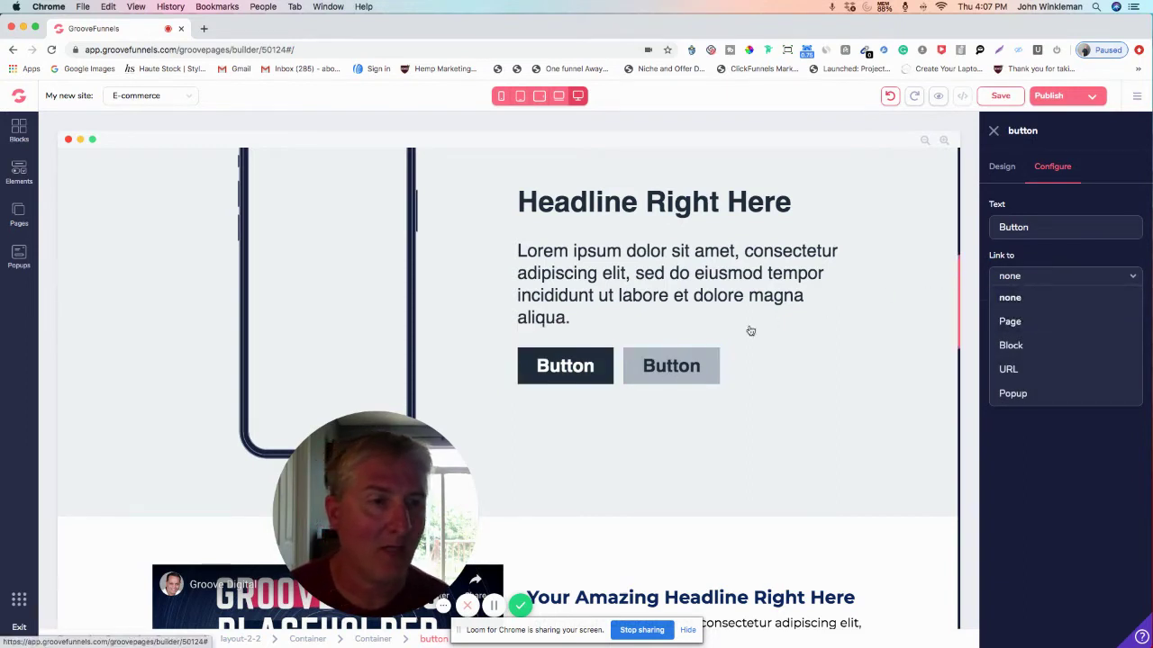
click(1000, 168)
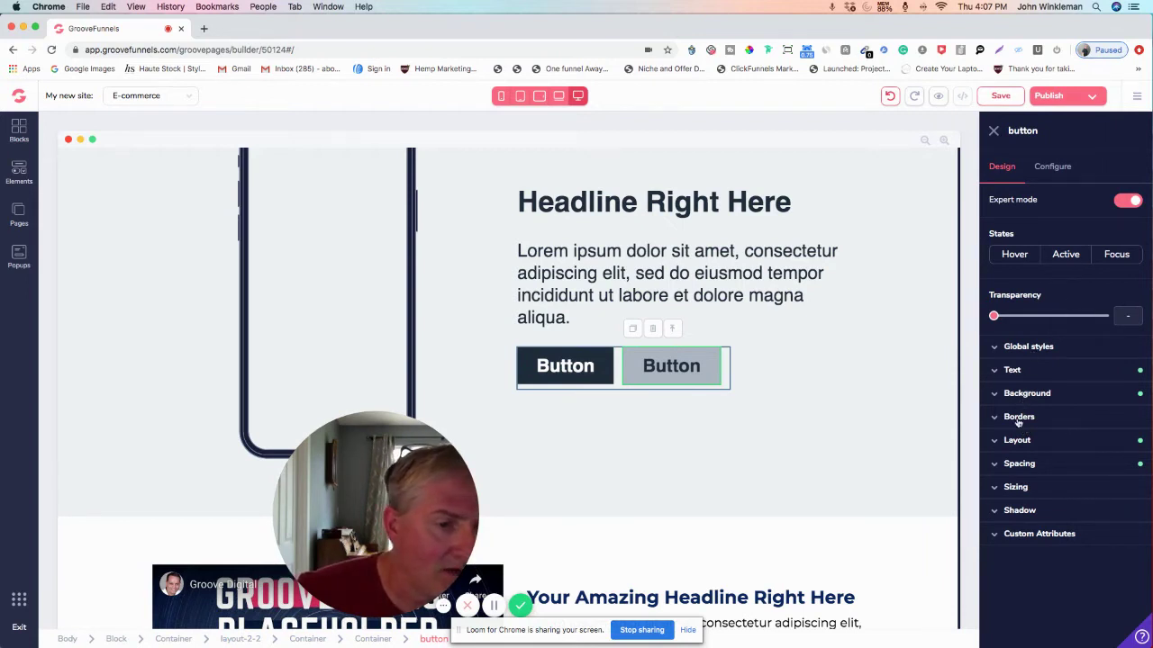
click(1019, 464)
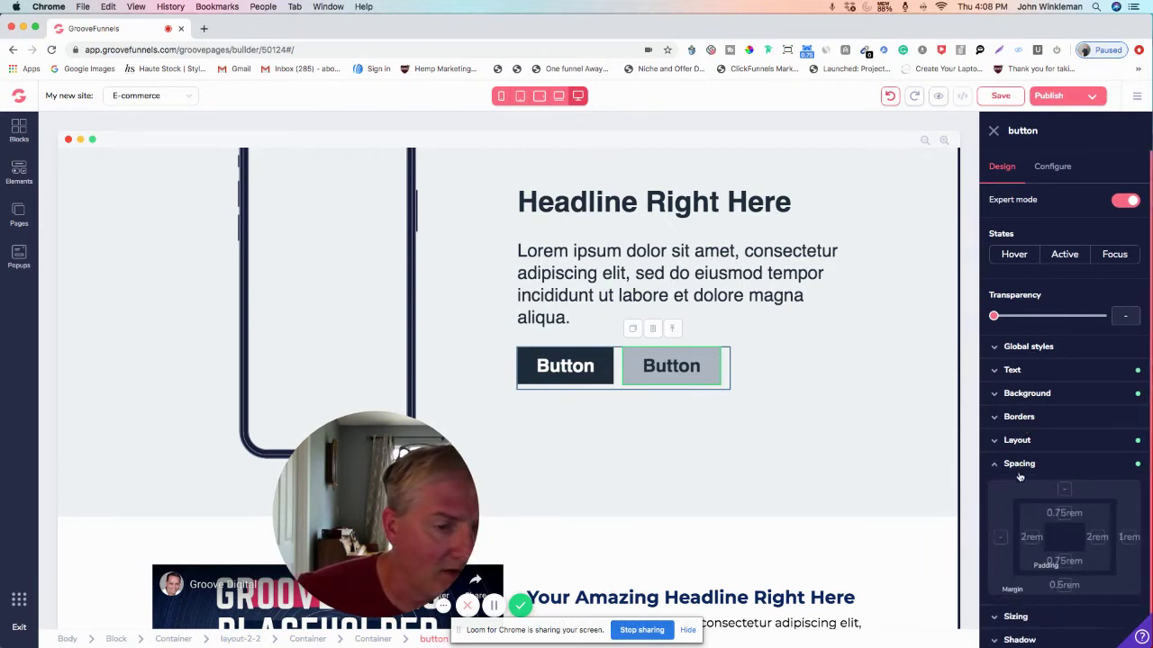
click(1064, 491)
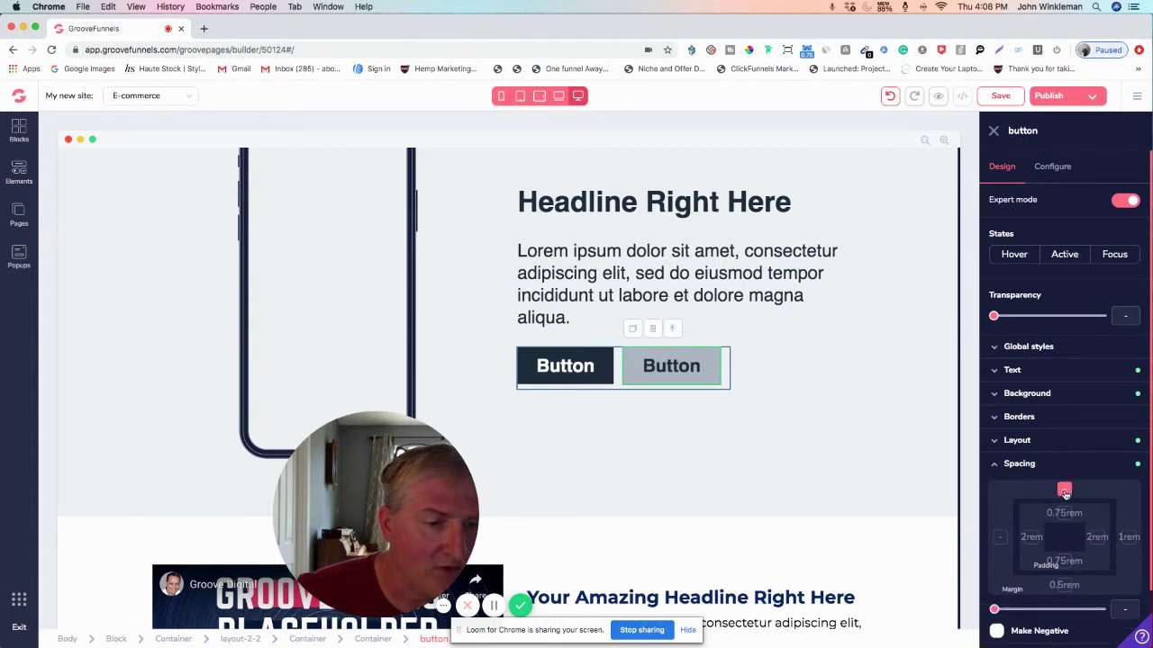
mouse_move(996, 612)
mouse_down()
mouse_move(1041, 614)
mouse_move(987, 616)
mouse_up()
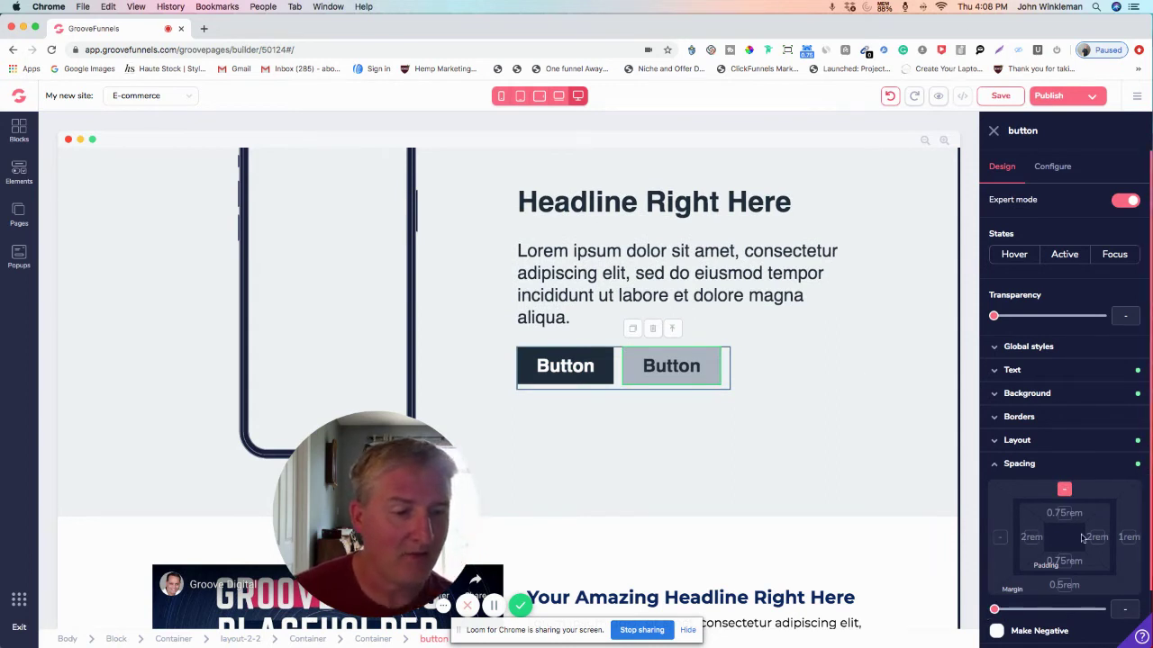
click(1125, 539)
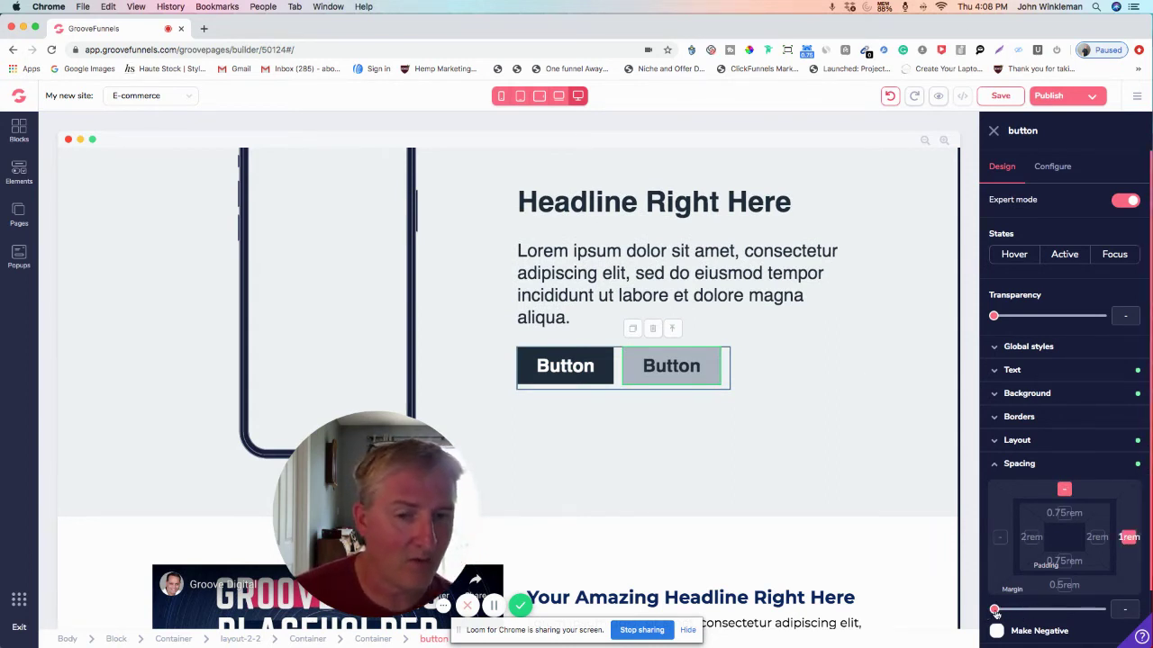
mouse_move(994, 613)
mouse_down()
mouse_move(1019, 611)
mouse_move(1004, 611)
mouse_up()
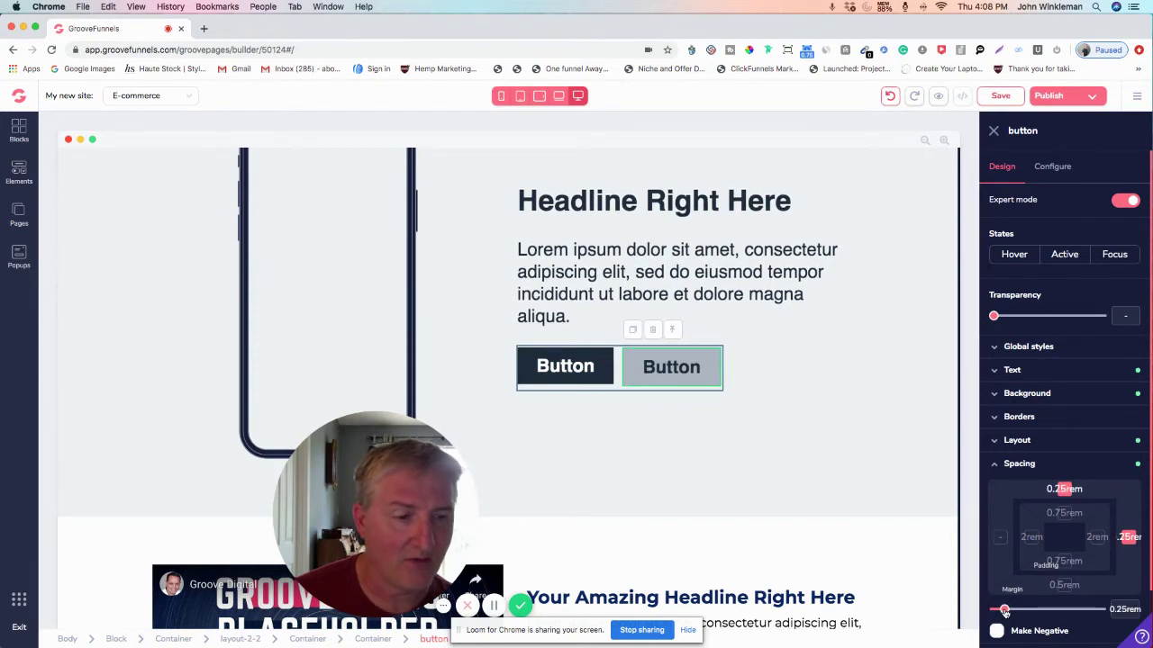
click(1097, 538)
mouse_move(1060, 609)
mouse_down()
mouse_move(1040, 611)
mouse_move(1091, 612)
mouse_move(1034, 611)
mouse_move(1056, 611)
mouse_up()
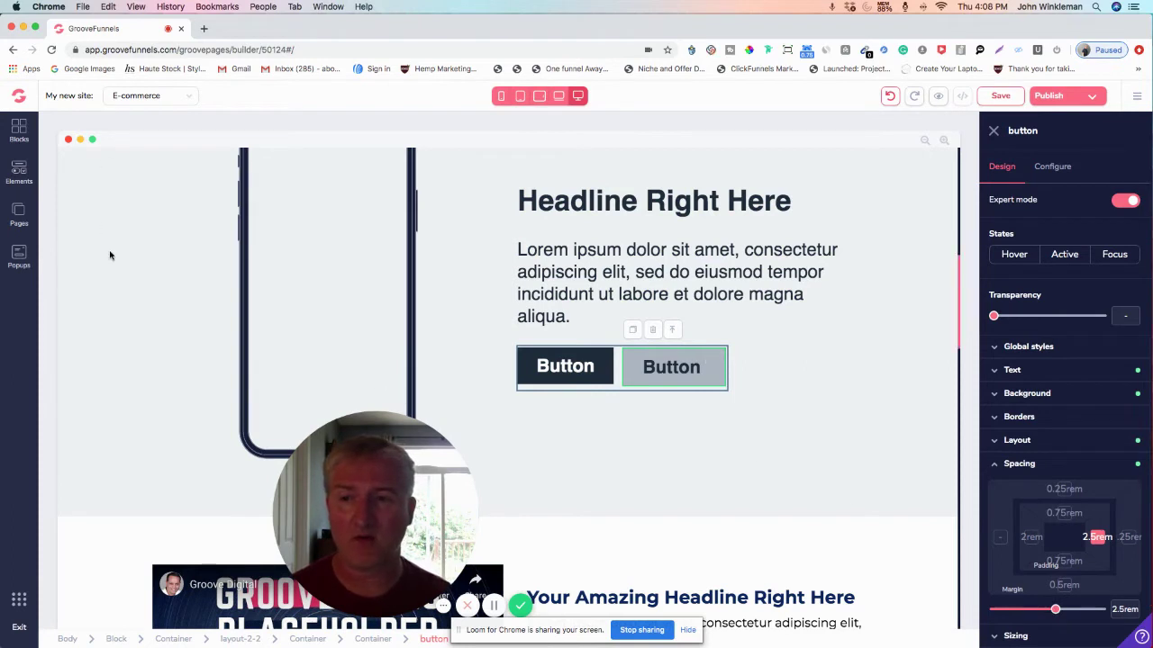
Delete the phone mockup call-to-action block below the red Special Offer bar
scroll(138, 320, up, 2)
scroll(138, 320, up, 2)
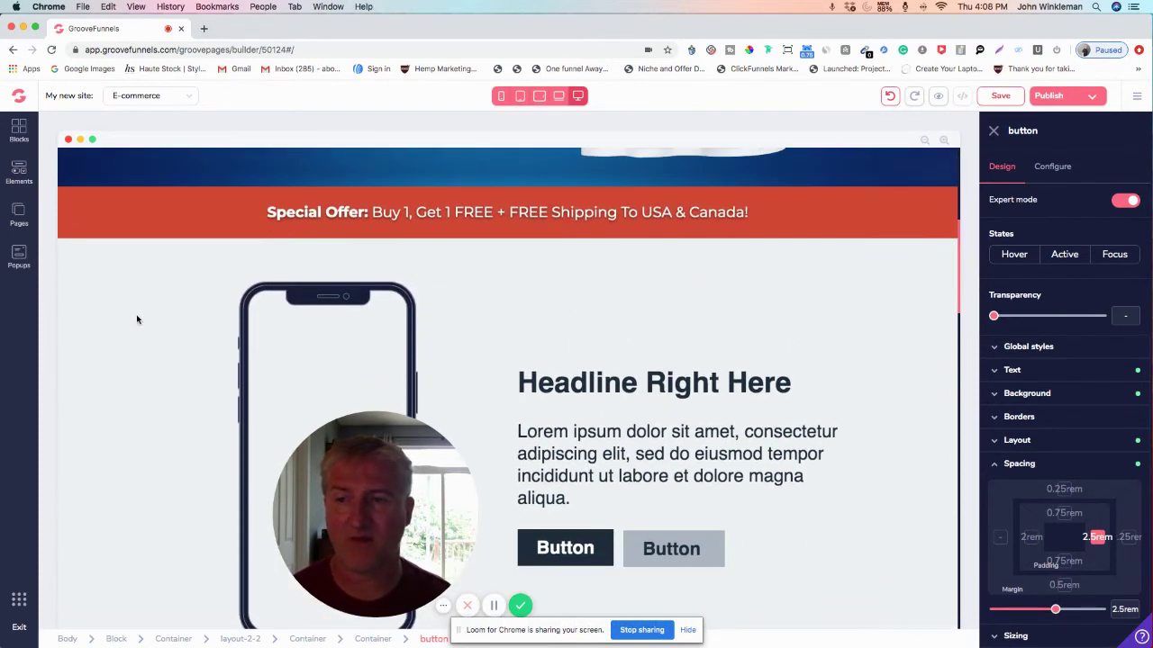
click(71, 268)
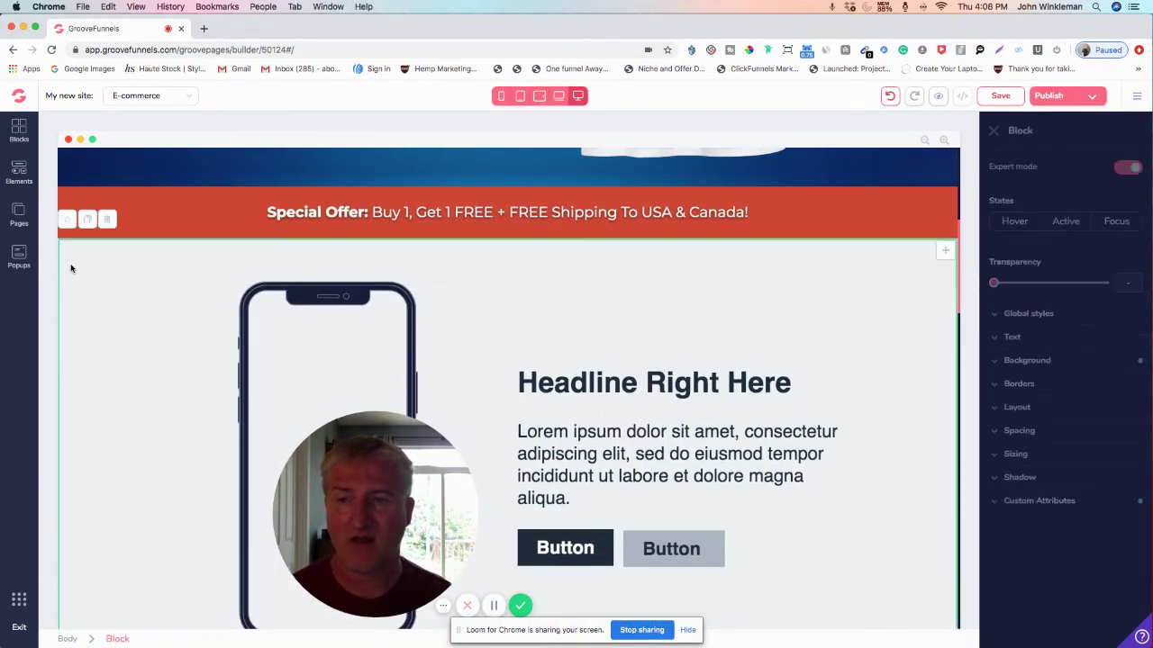
click(106, 222)
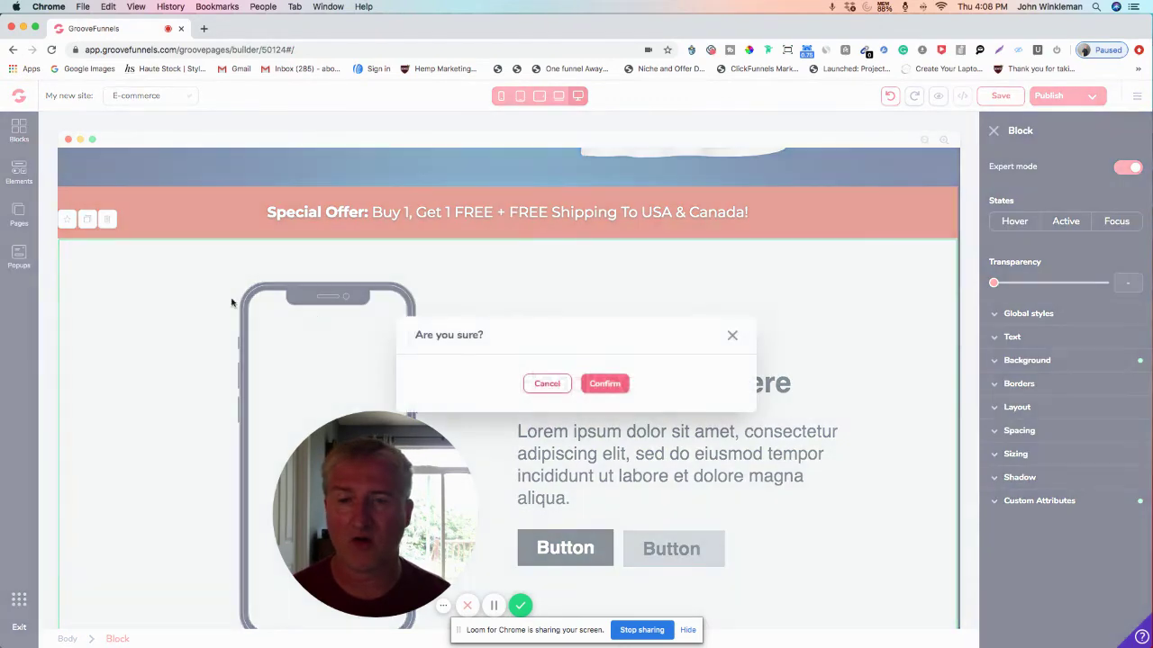
click(602, 384)
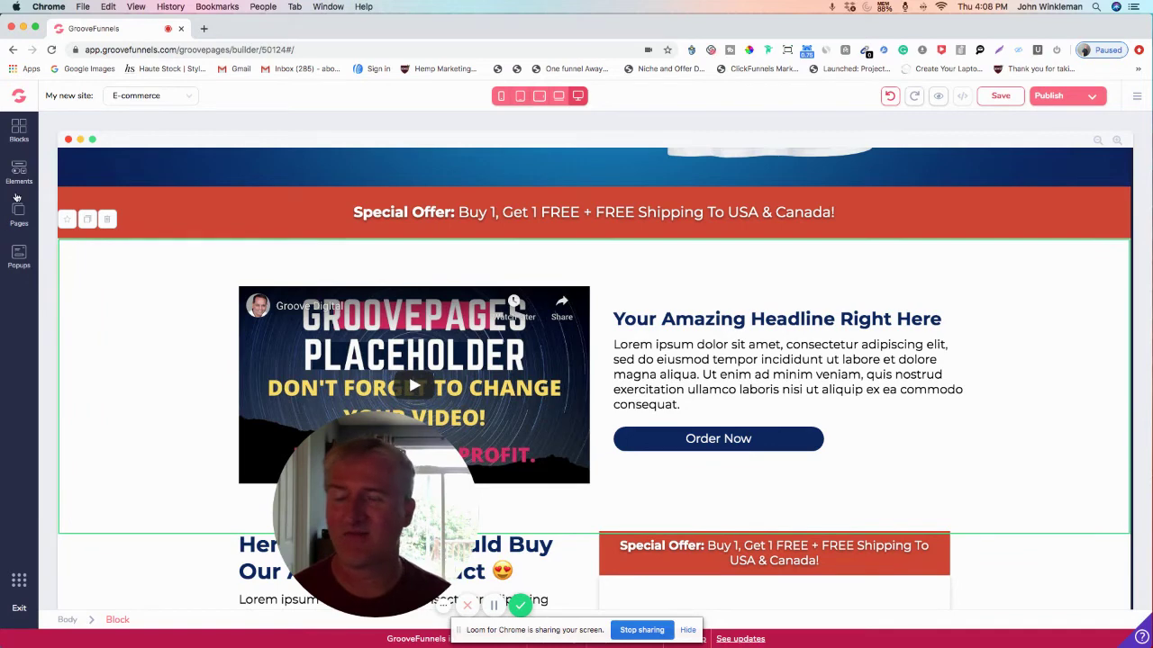
Browse the complete collection of designed blocks and their categories
click(19, 133)
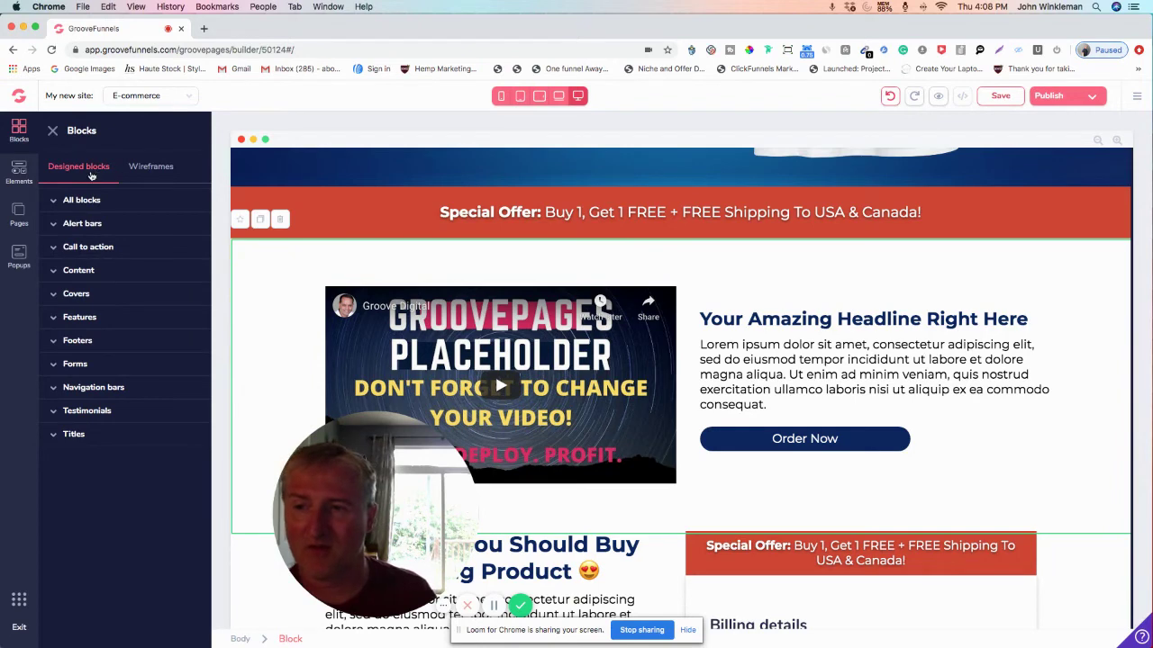
click(76, 200)
scroll(131, 417, down, 5)
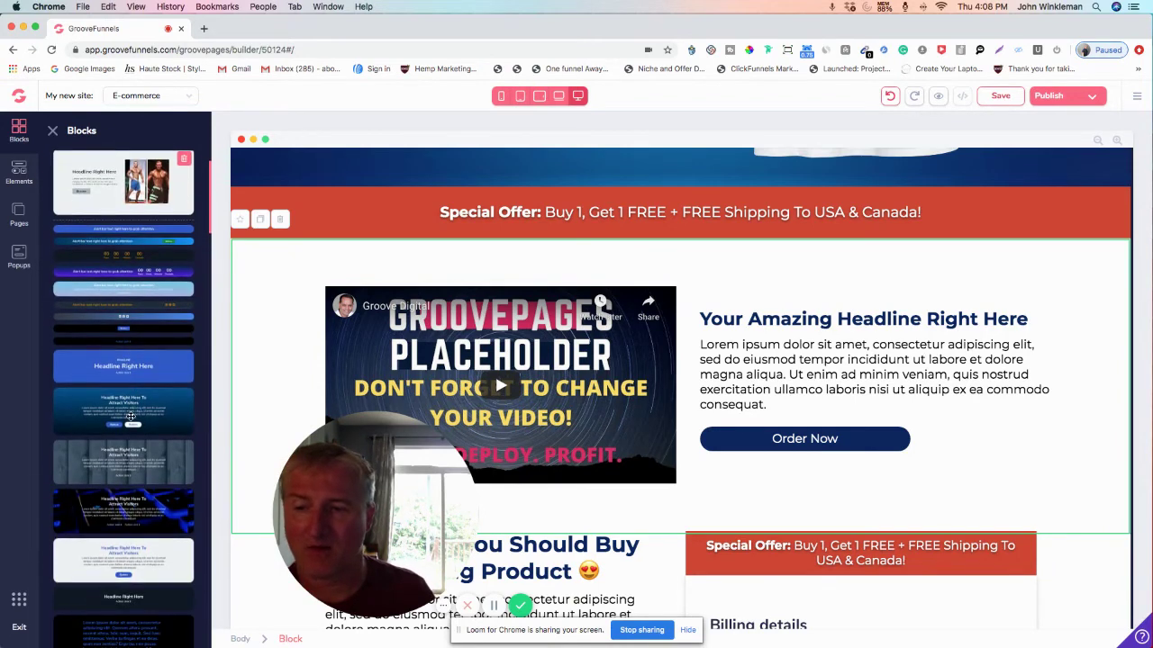
scroll(130, 416, down, 10)
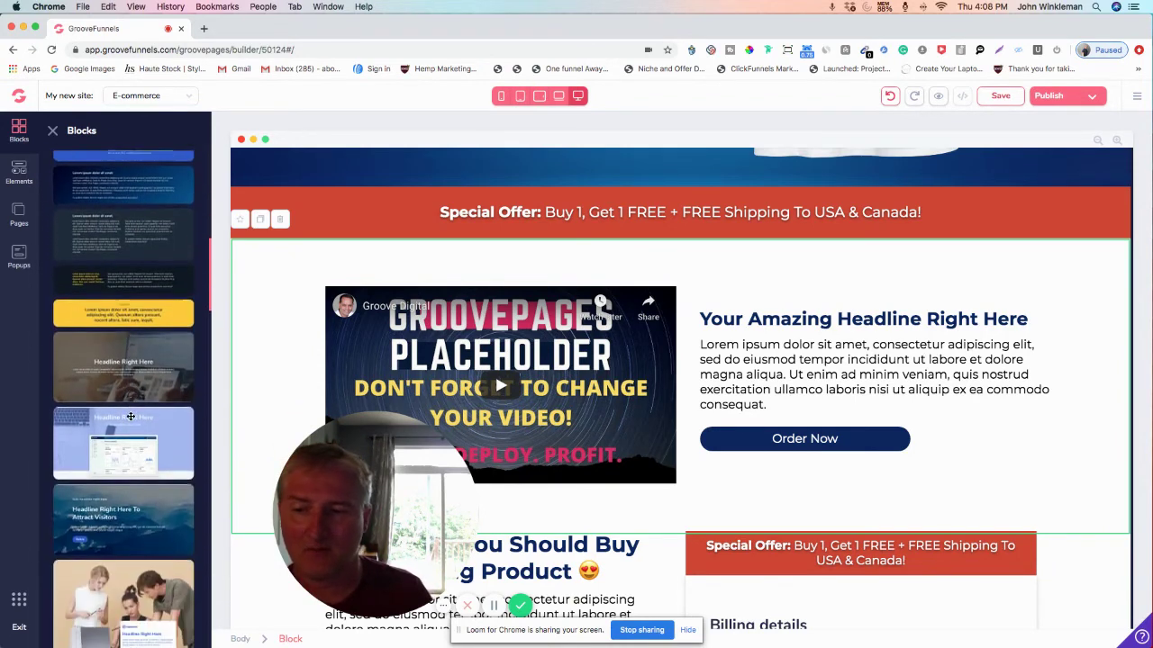
scroll(131, 417, down, 10)
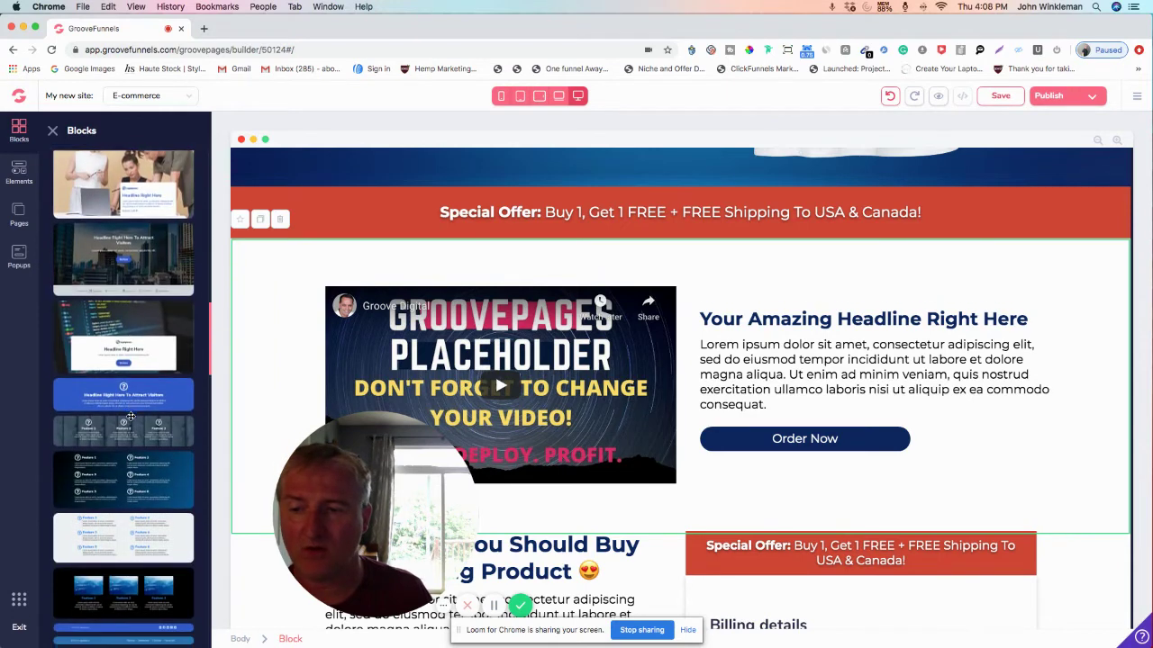
scroll(131, 417, down, 10)
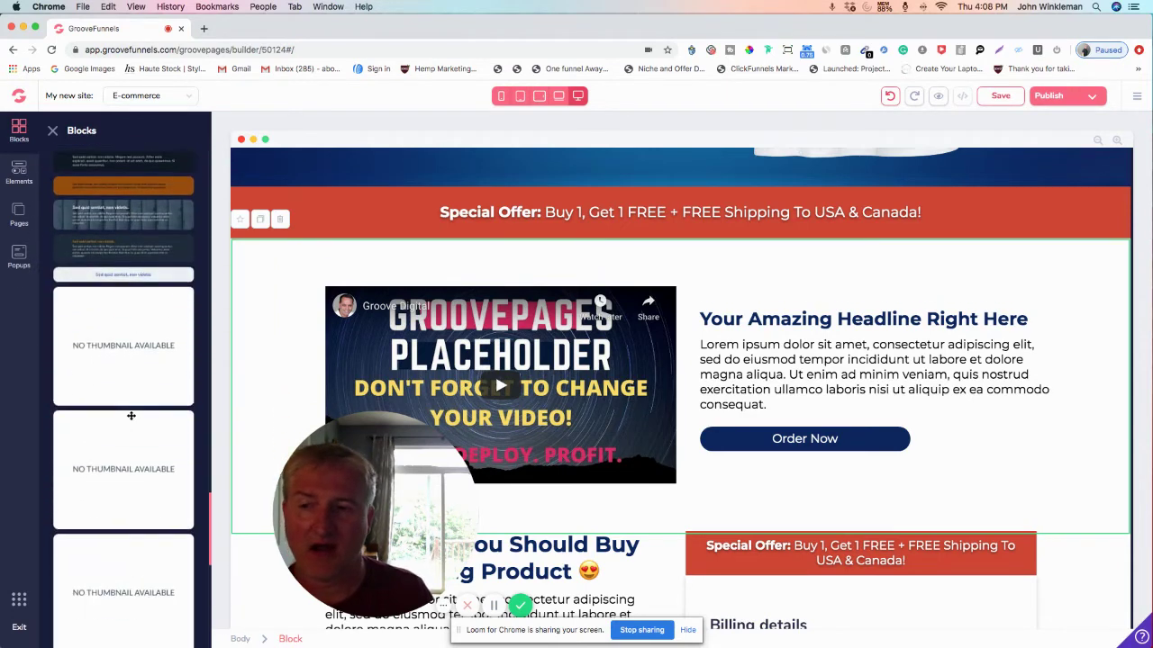
scroll(131, 416, down, 5)
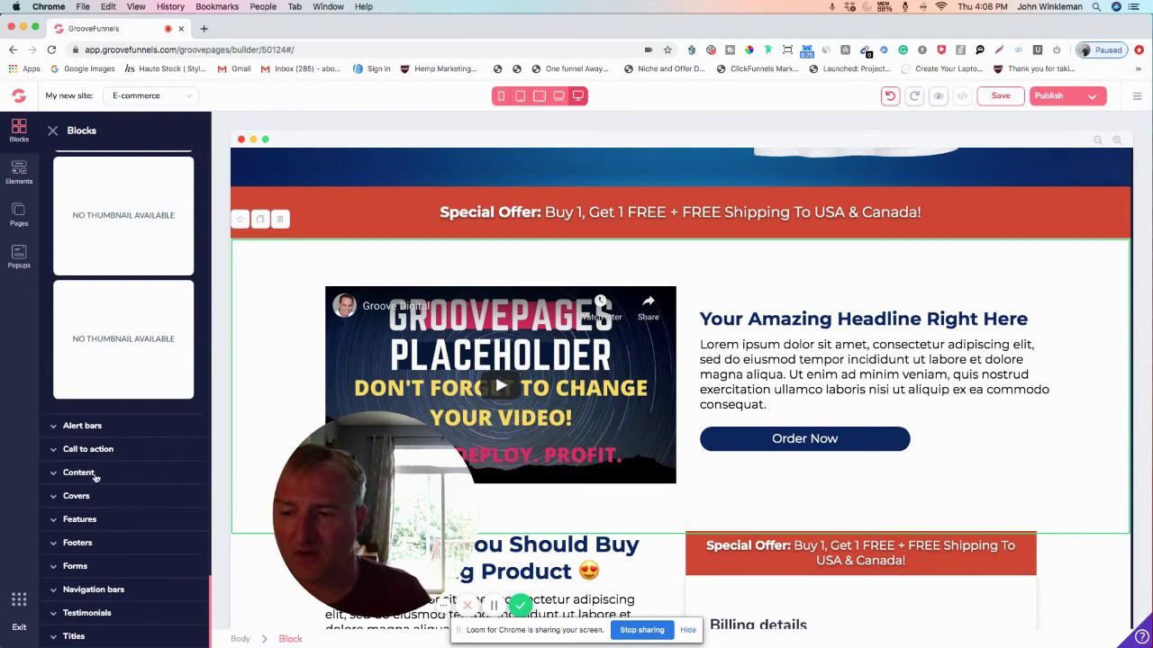
scroll(87, 501, down, 2)
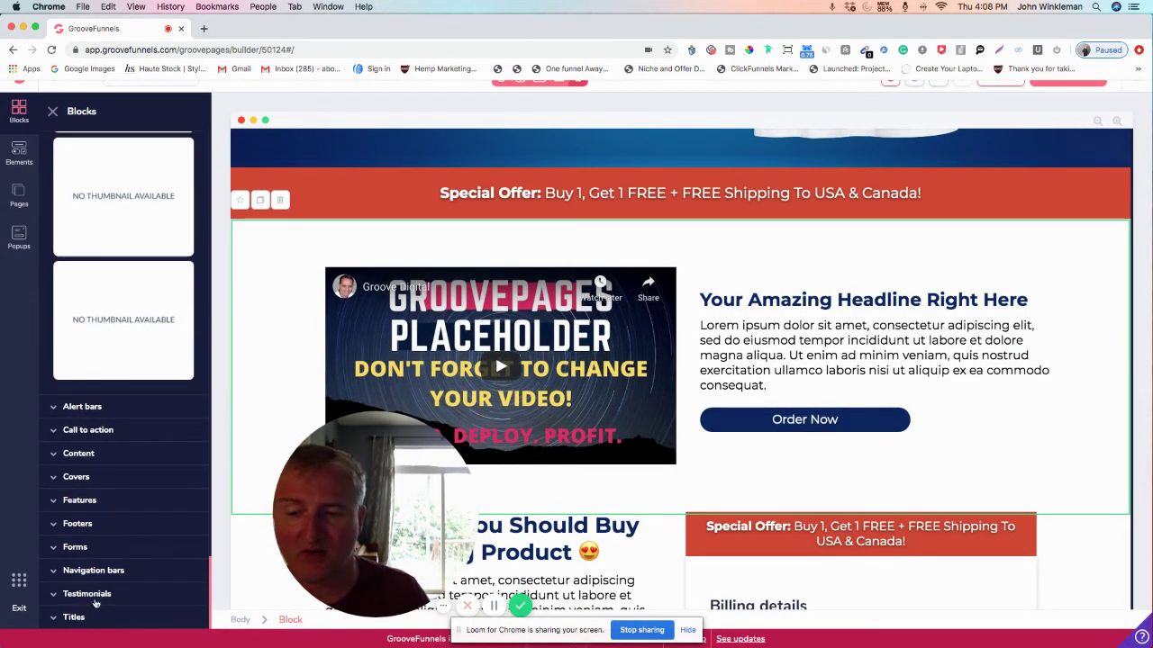
Add the designed three-person testimonials block with the dark blue leaf background between the existing testimonials and the Order Now button
scroll(631, 398, down, 10)
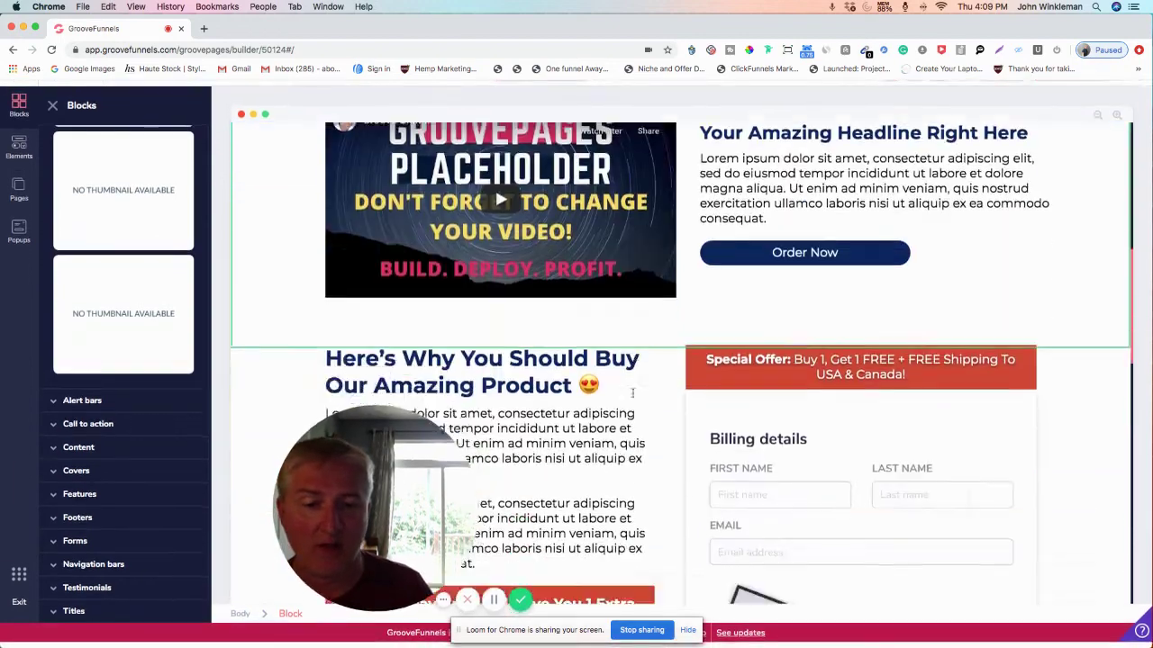
scroll(632, 397, down, 12)
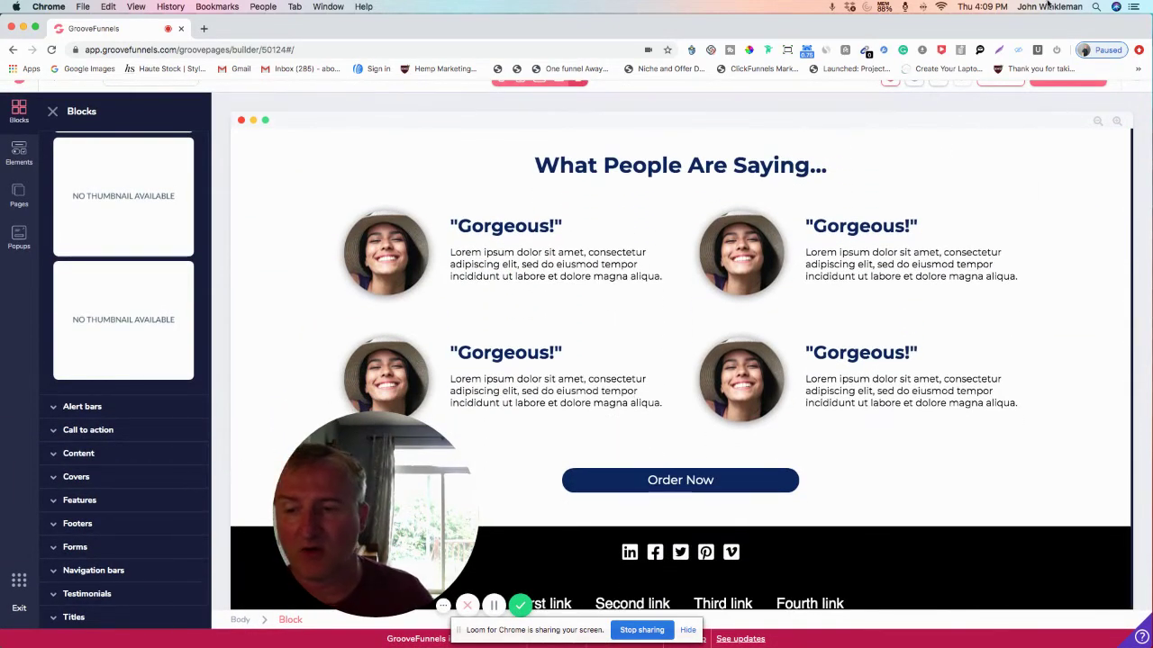
click(82, 596)
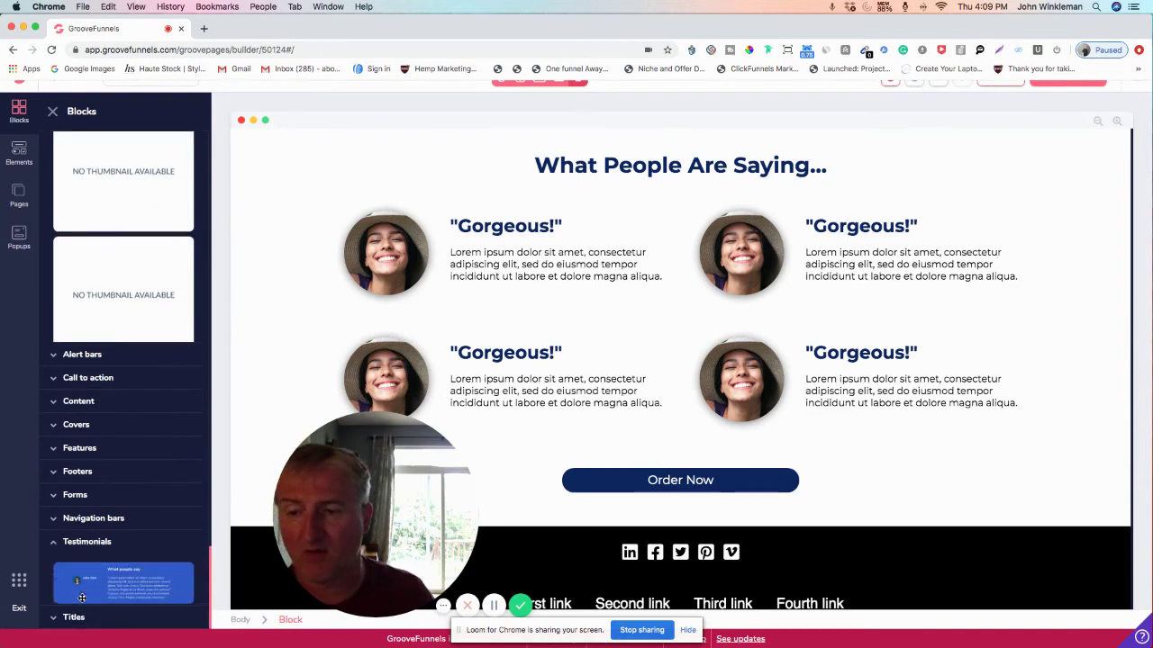
scroll(135, 378, down, 2)
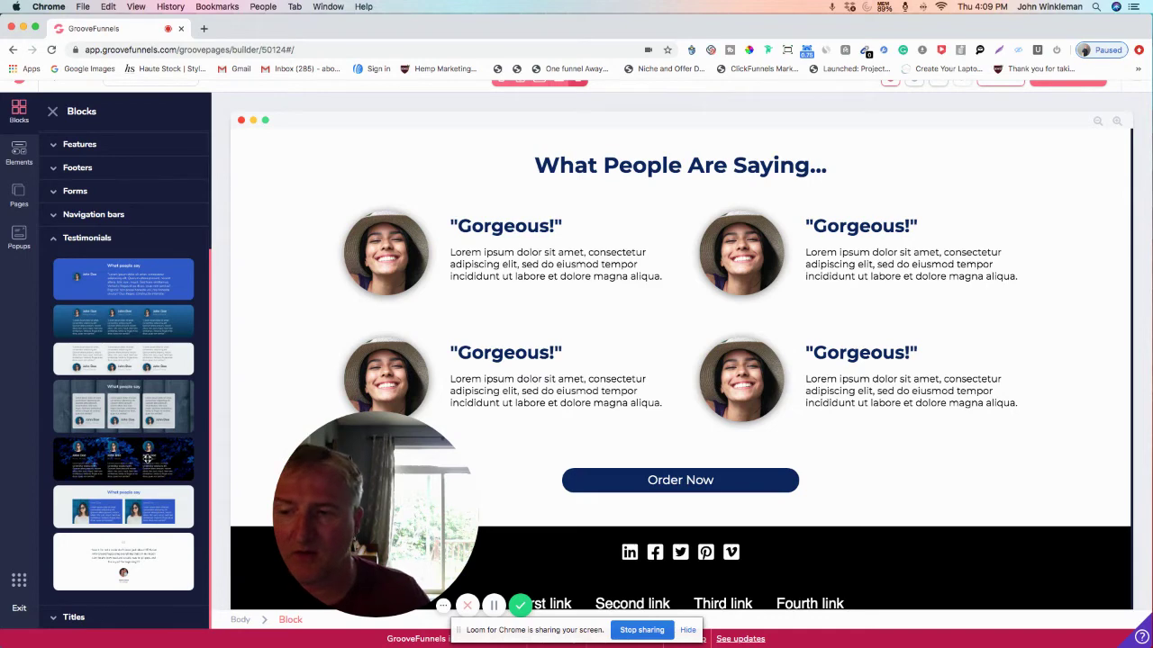
drag(150, 458, 691, 487)
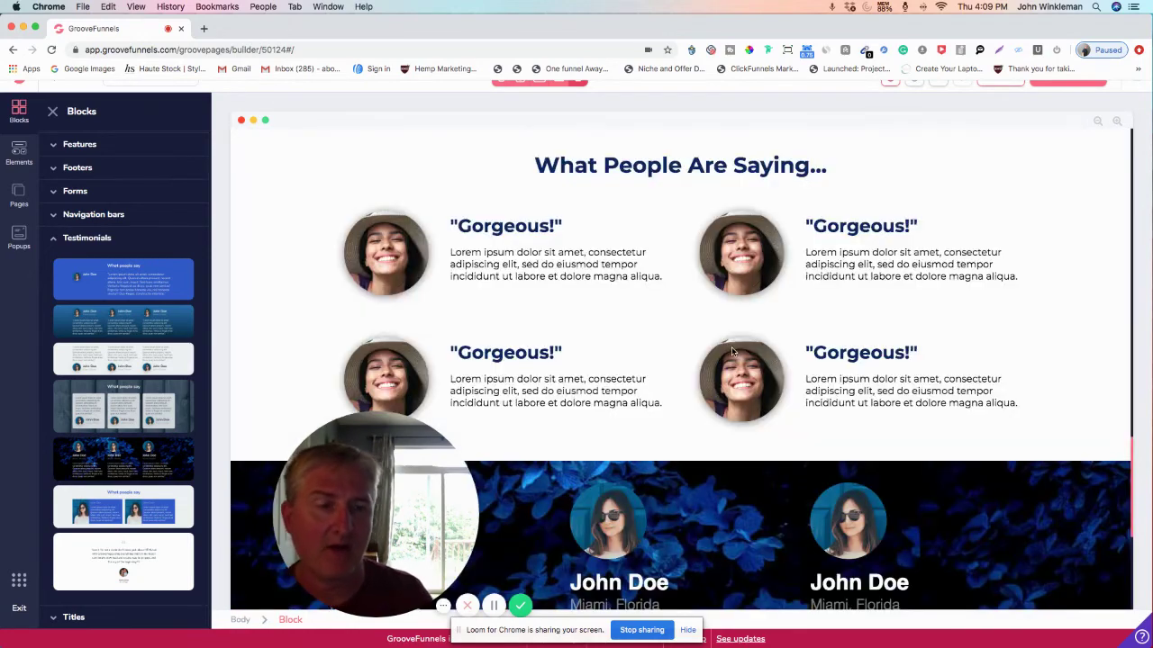
Delete the original "What People Are Saying..." testimonials block above the new testimonials block
scroll(781, 358, down, 5)
scroll(360, 288, up, 5)
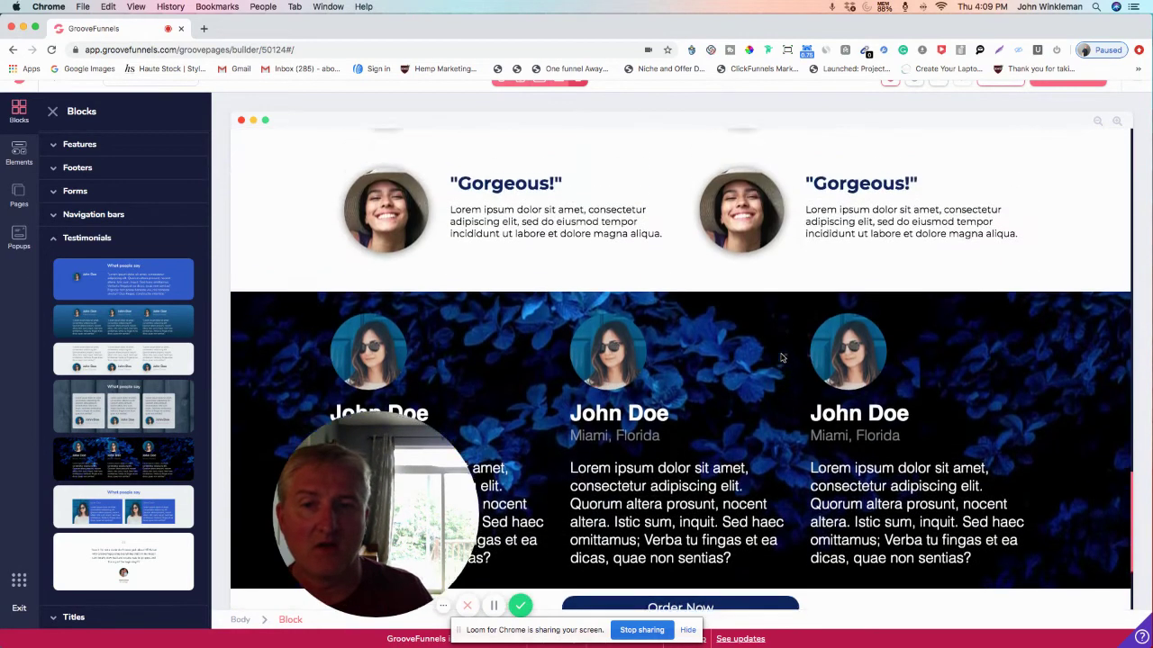
scroll(264, 239, up, 4)
scroll(286, 247, down, 2)
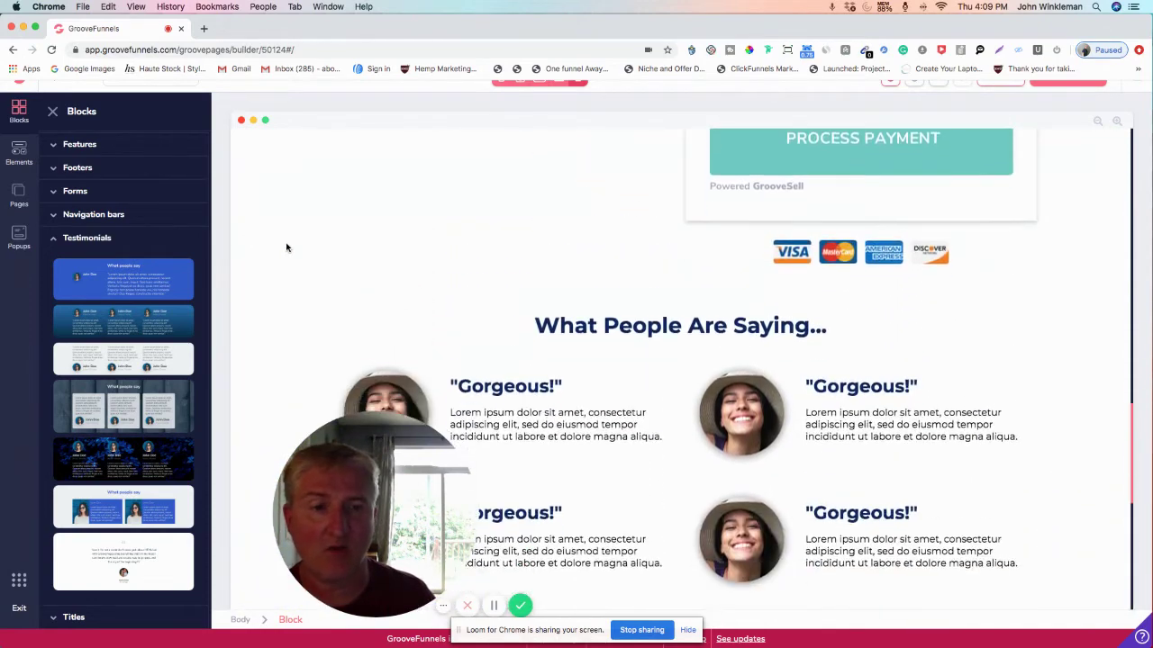
click(433, 311)
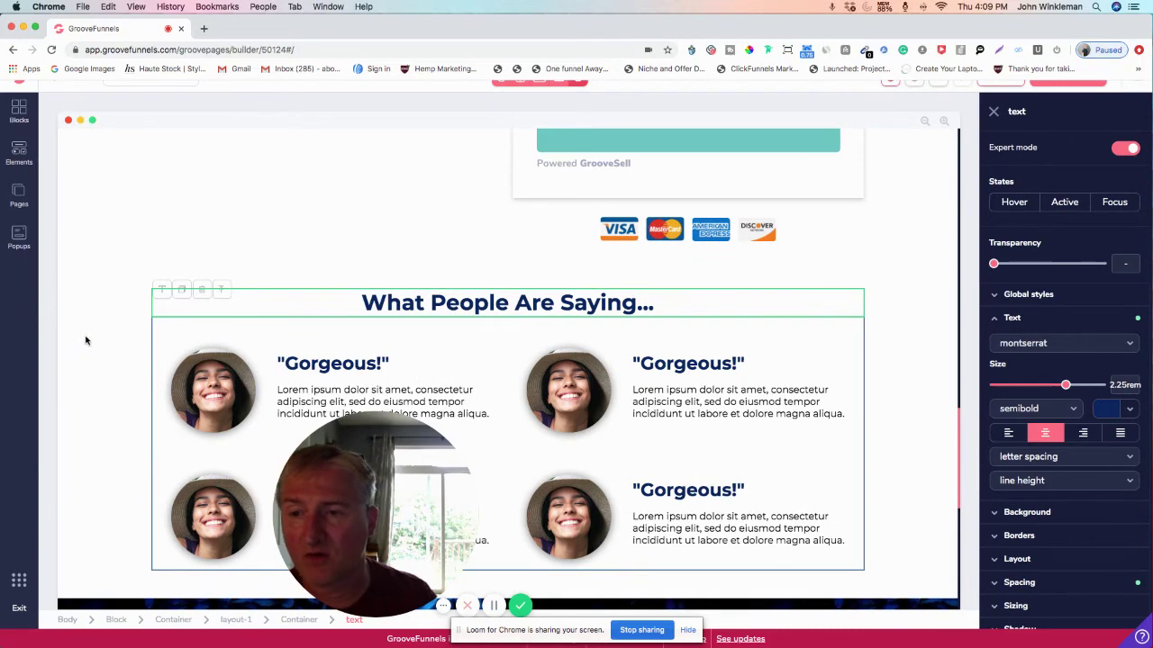
click(201, 293)
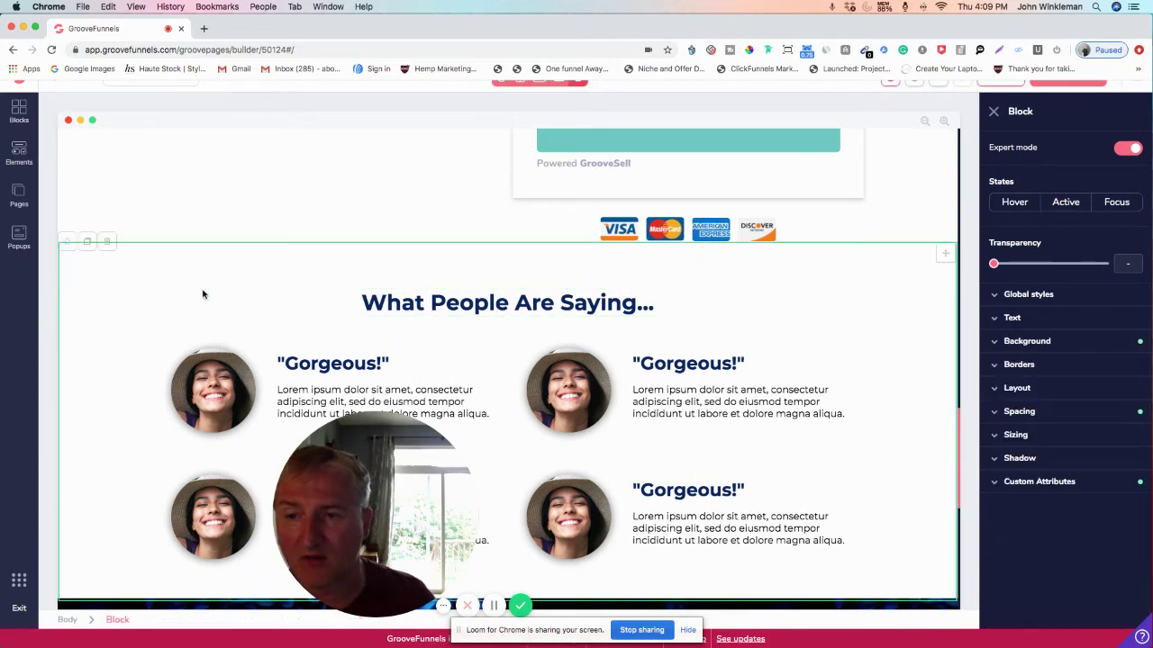
click(108, 242)
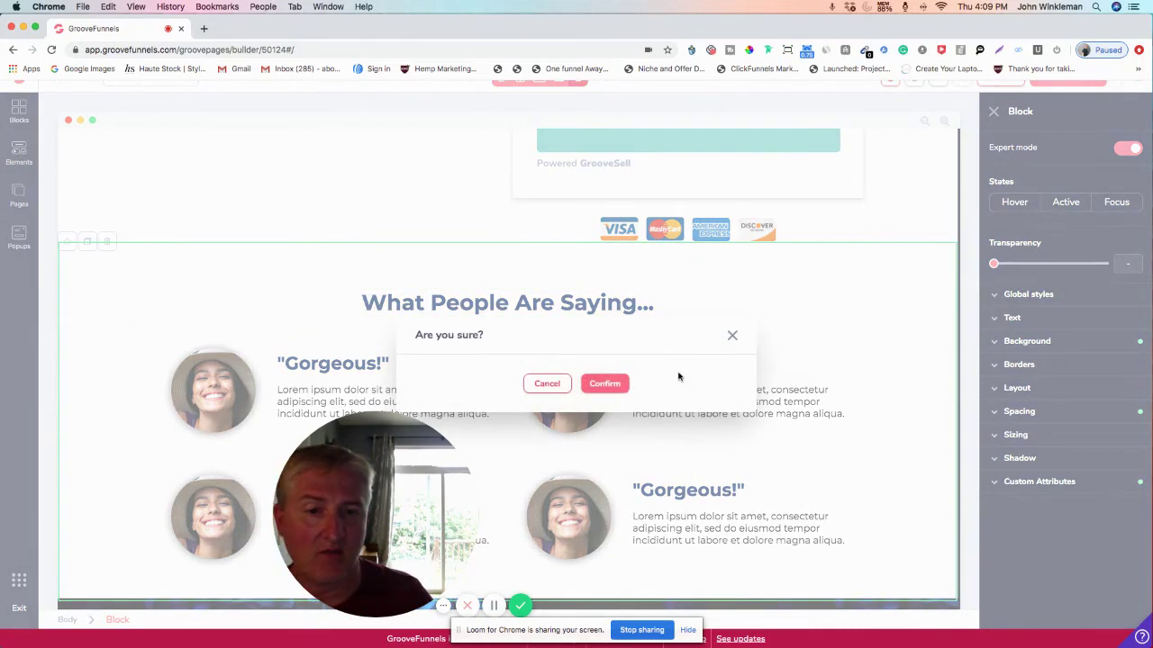
click(626, 385)
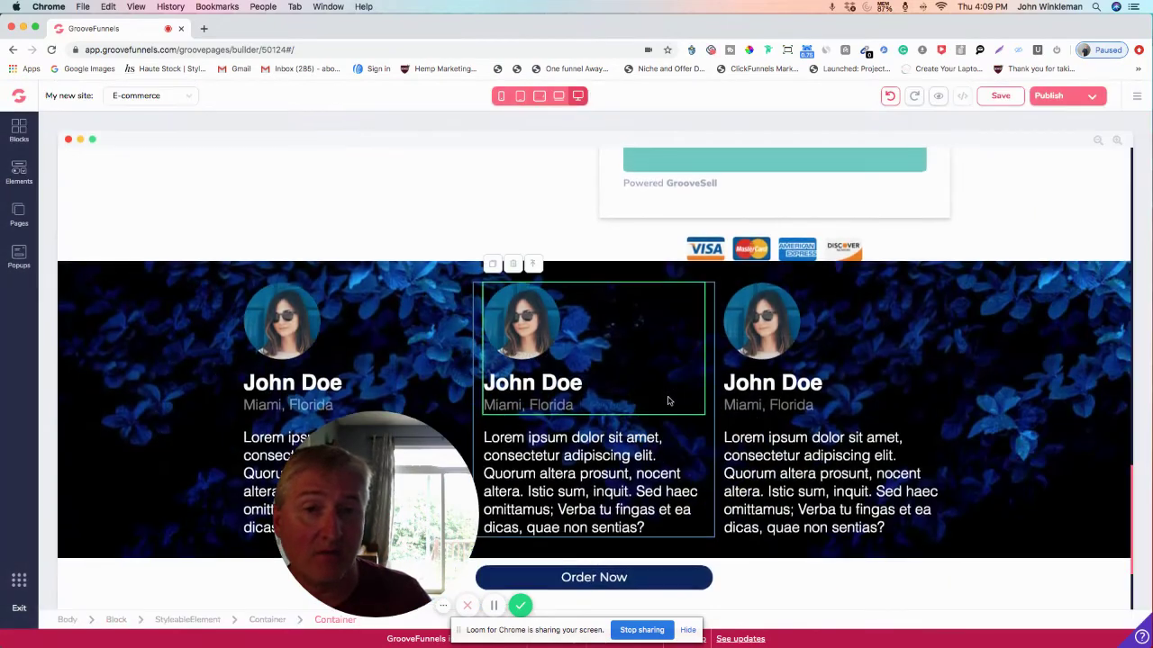
Undo the deletion of the "What People Are Saying..." testimonials block above the blue leaf testimonials
scroll(669, 399, up, 2)
scroll(828, 286, down, 2)
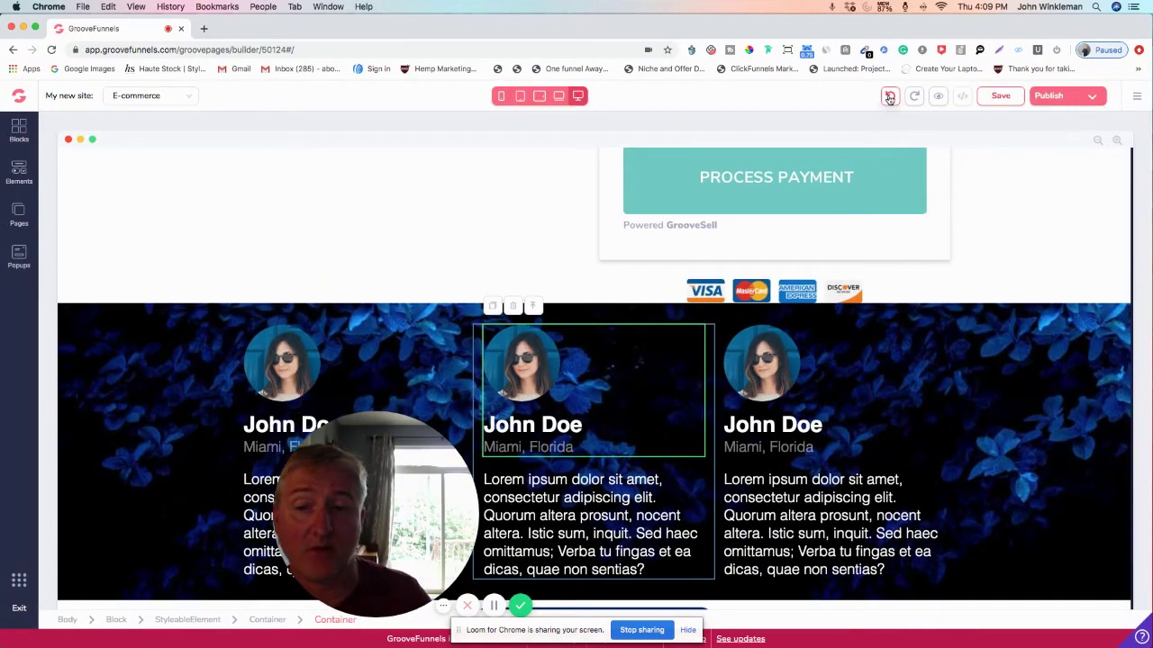
click(890, 98)
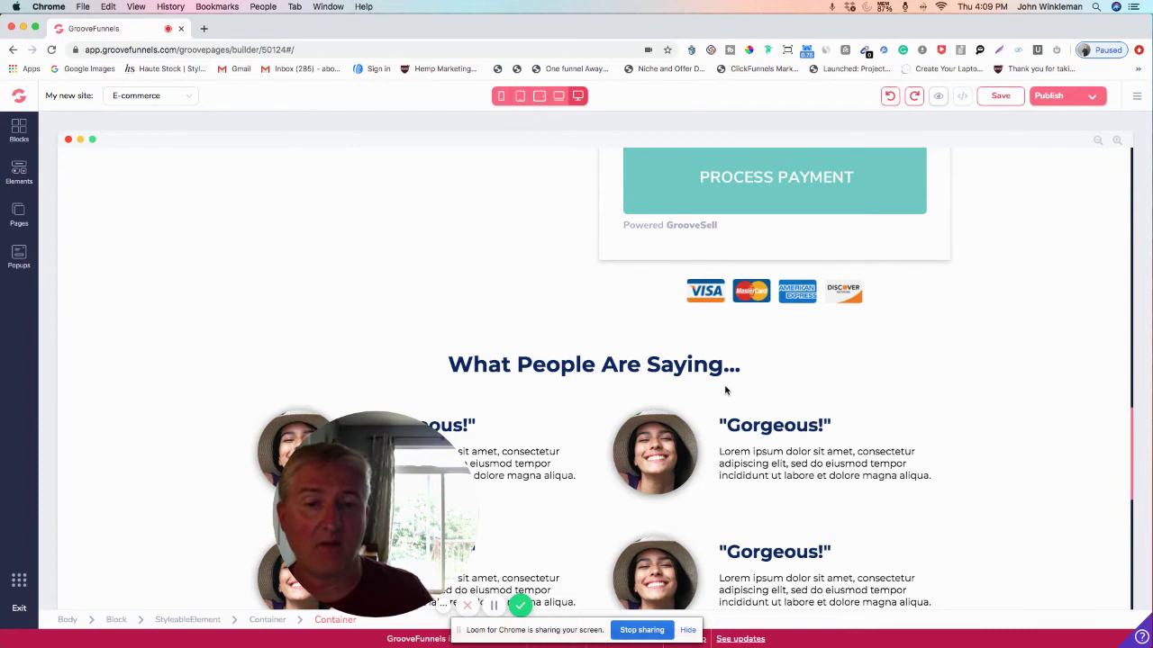
scroll(727, 392, down, 5)
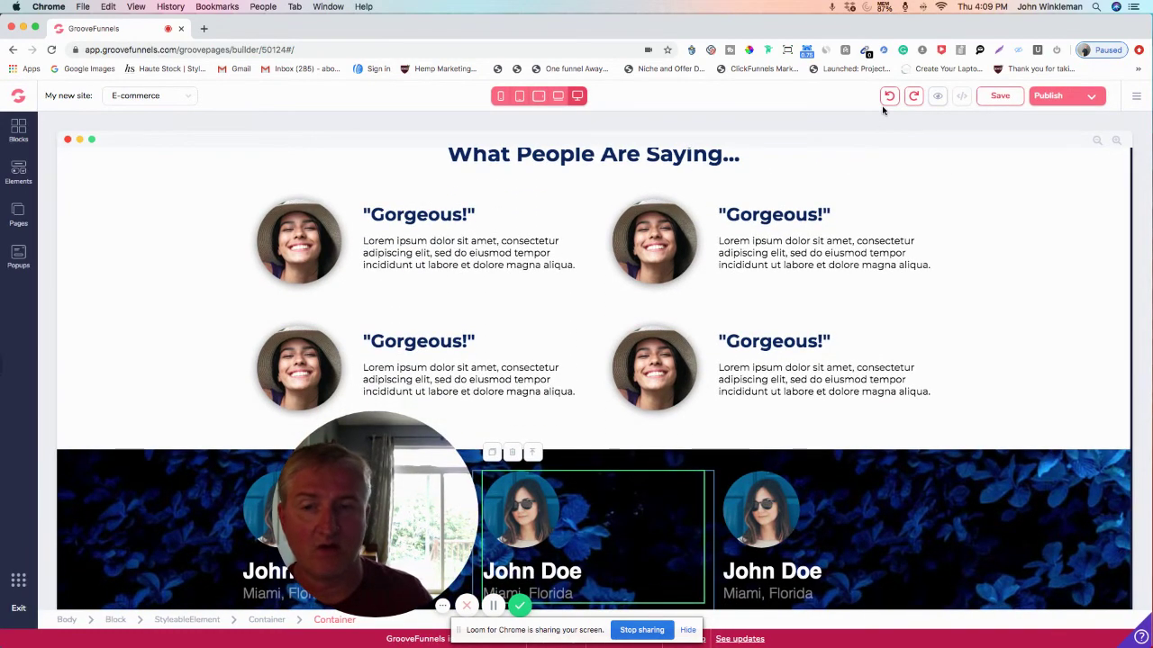
scroll(781, 417, down, 2)
scroll(782, 417, down, 3)
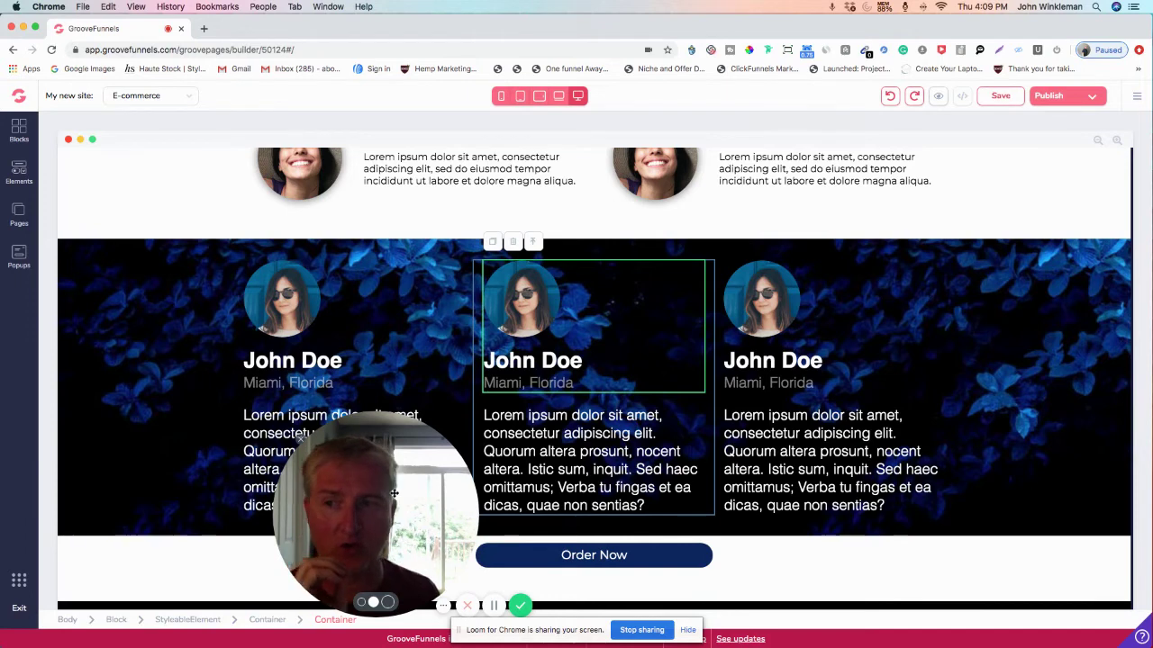
Browse the wireframe block categories and look through the available Testimonials layouts
click(20, 131)
click(150, 170)
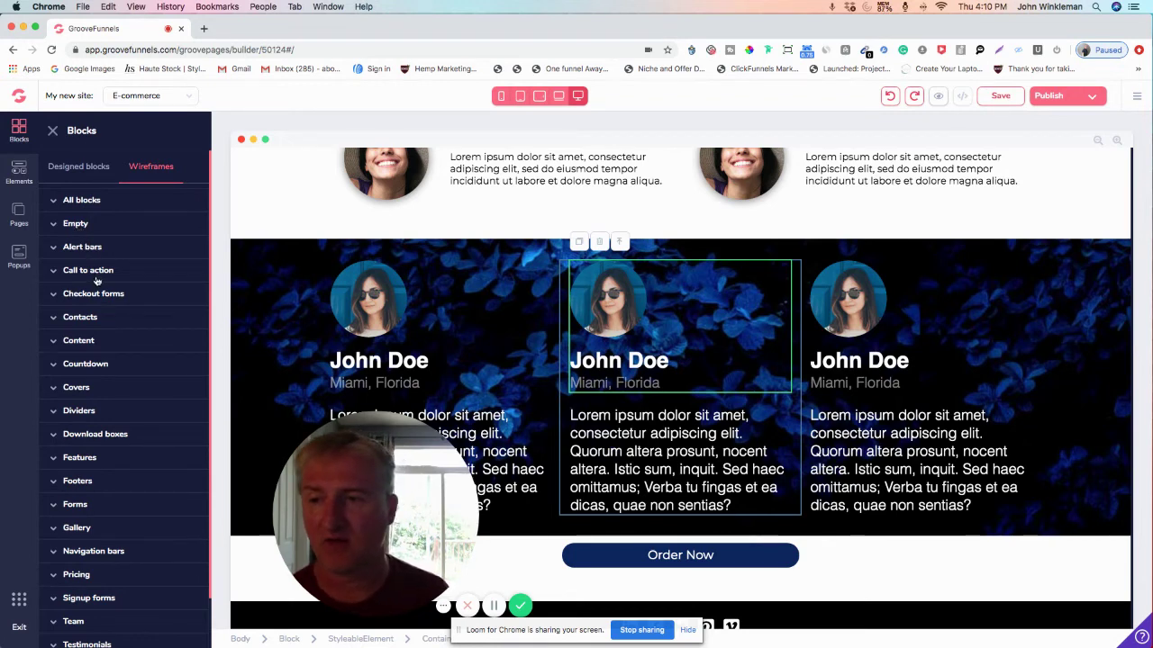
scroll(91, 433, down, 3)
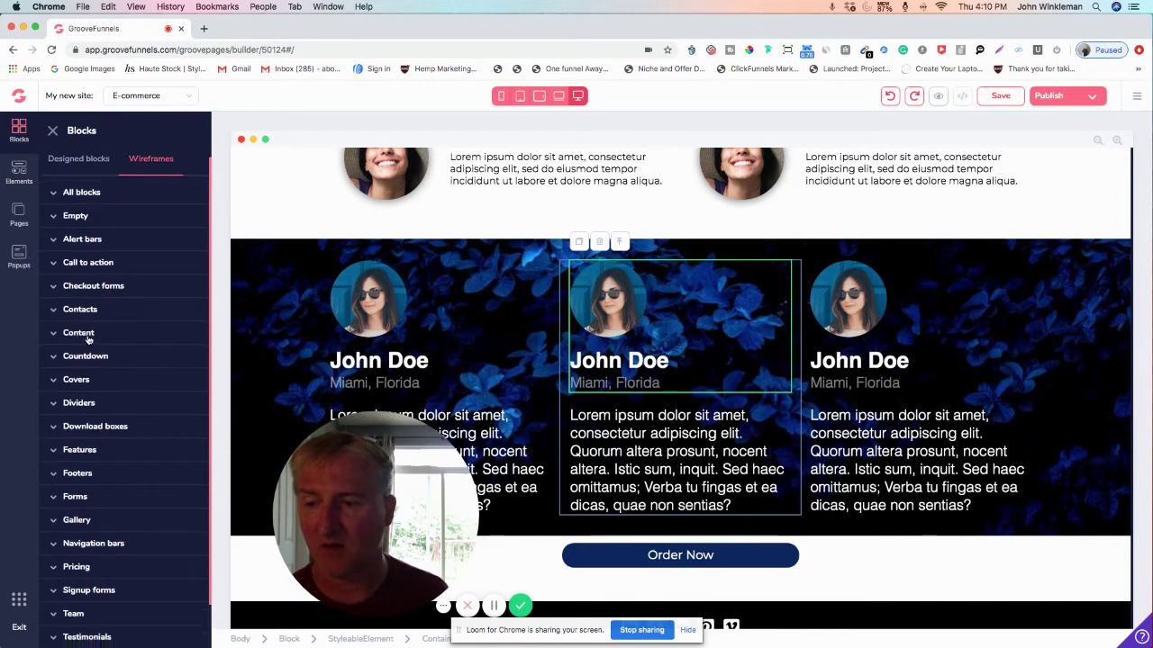
scroll(94, 508, down, 2)
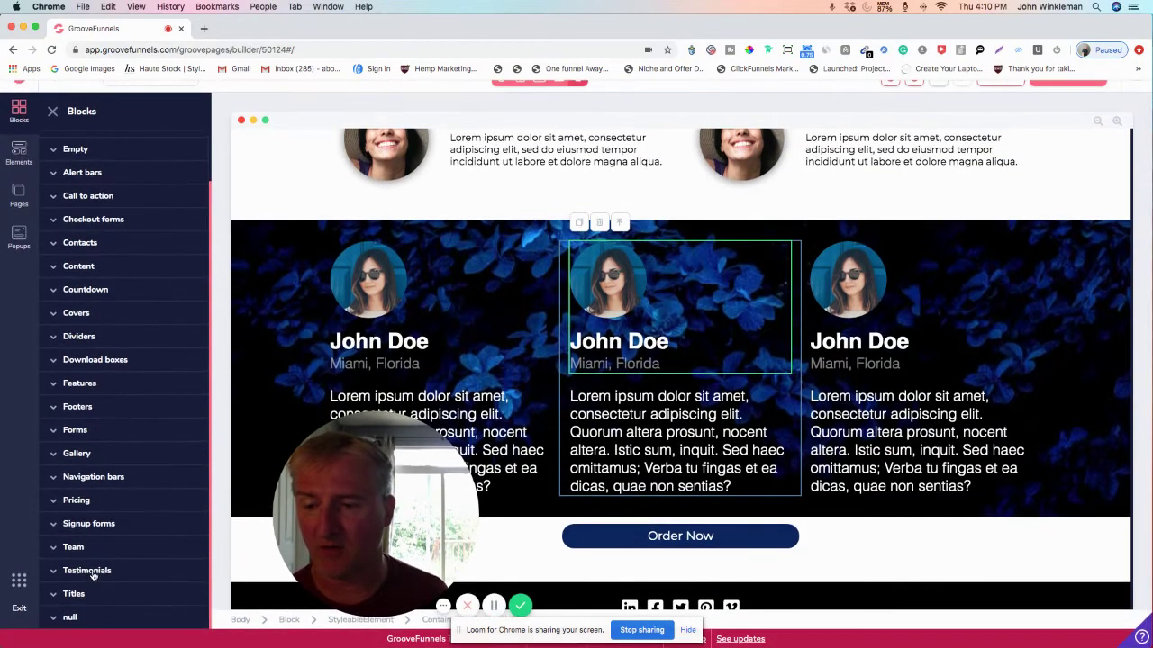
scroll(99, 513, down, 8)
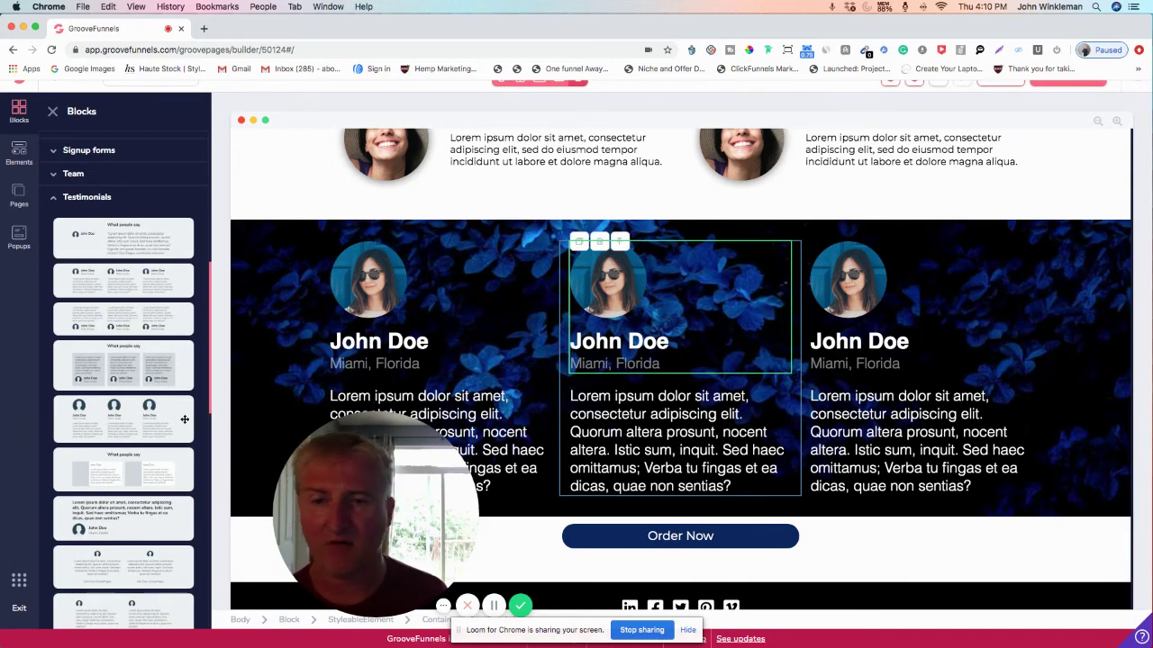
Open the background color choices of the video and headline block below the red Special Offer bar
scroll(392, 379, up, 3)
scroll(381, 365, up, 10)
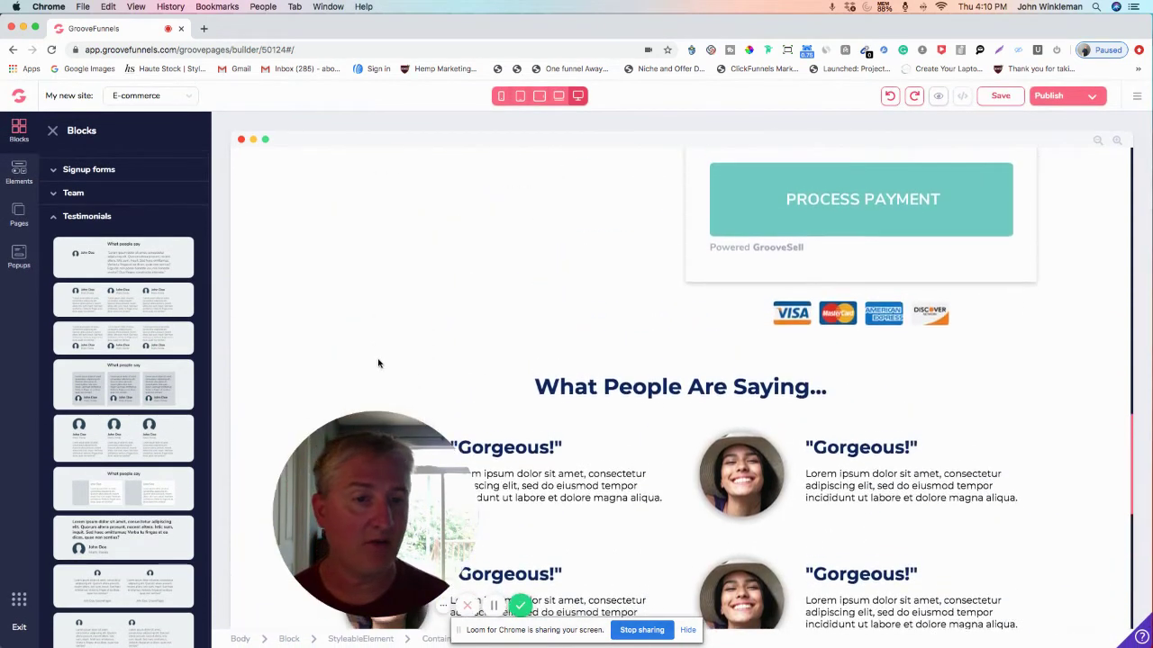
scroll(378, 363, up, 10)
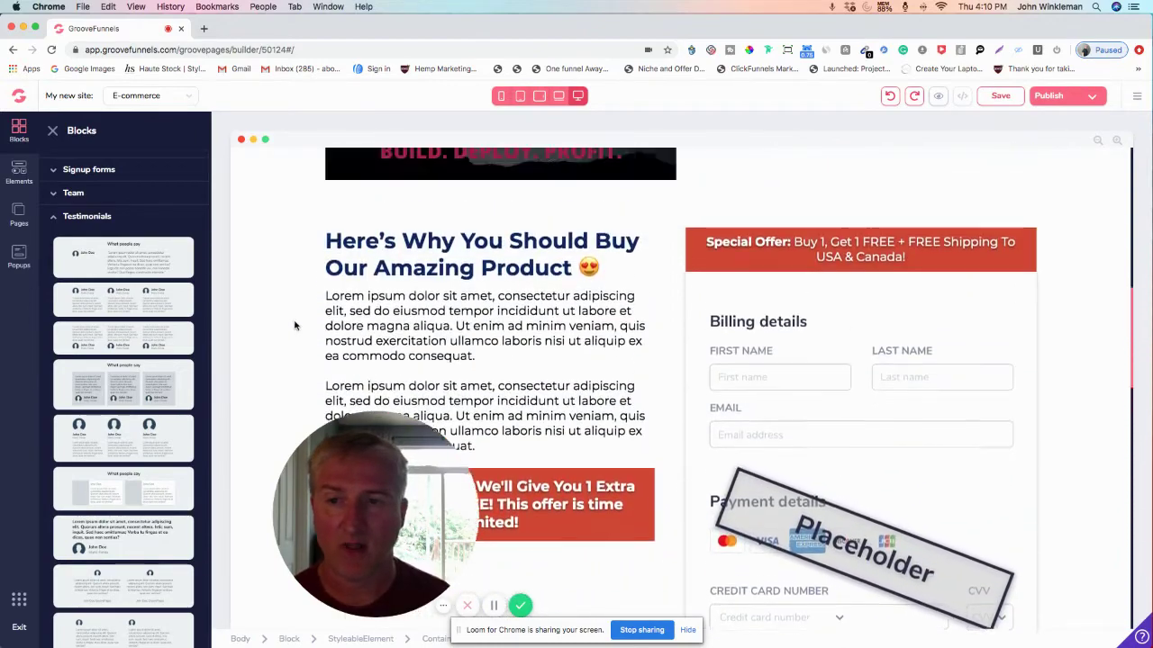
scroll(254, 270, up, 1)
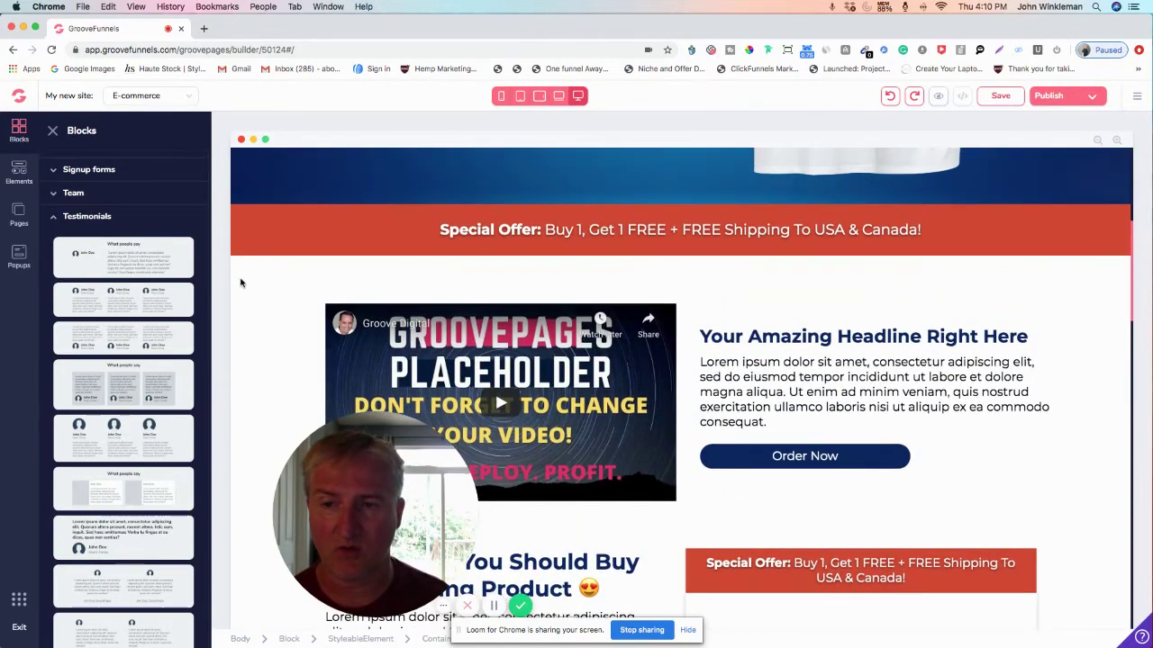
click(273, 297)
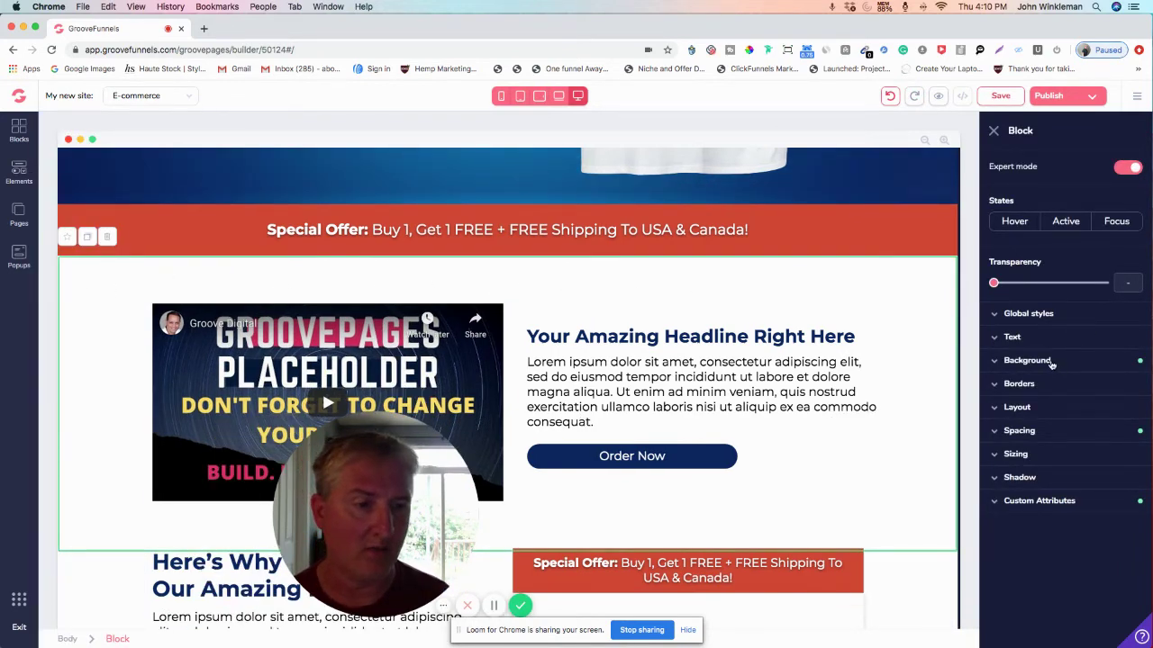
click(1090, 361)
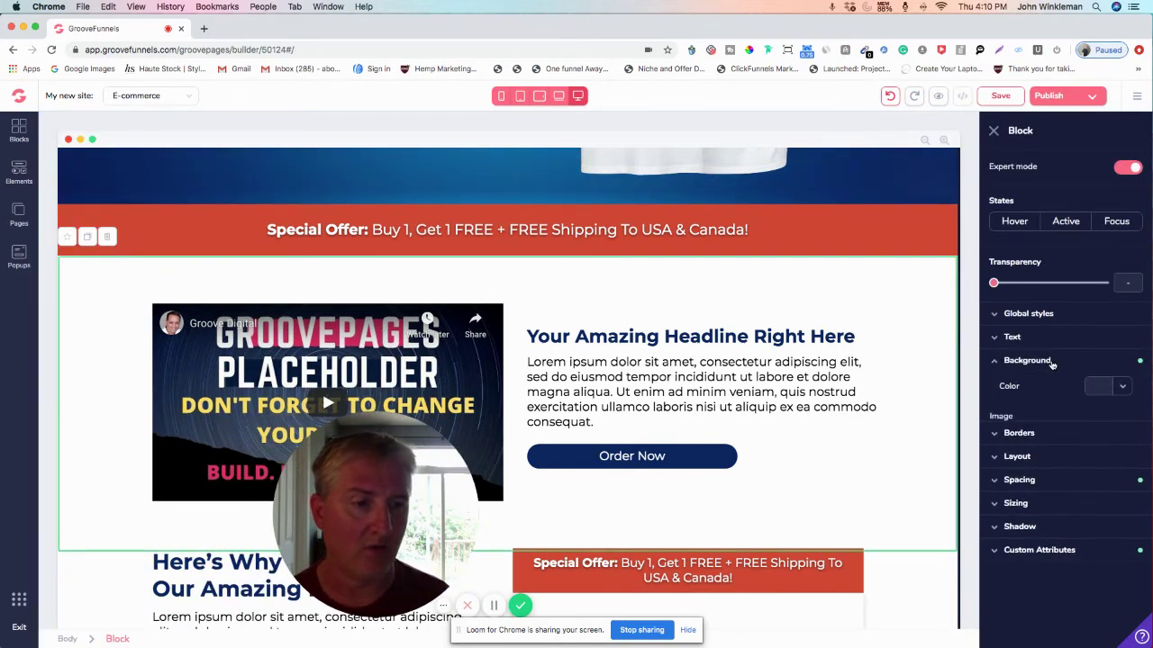
click(1097, 389)
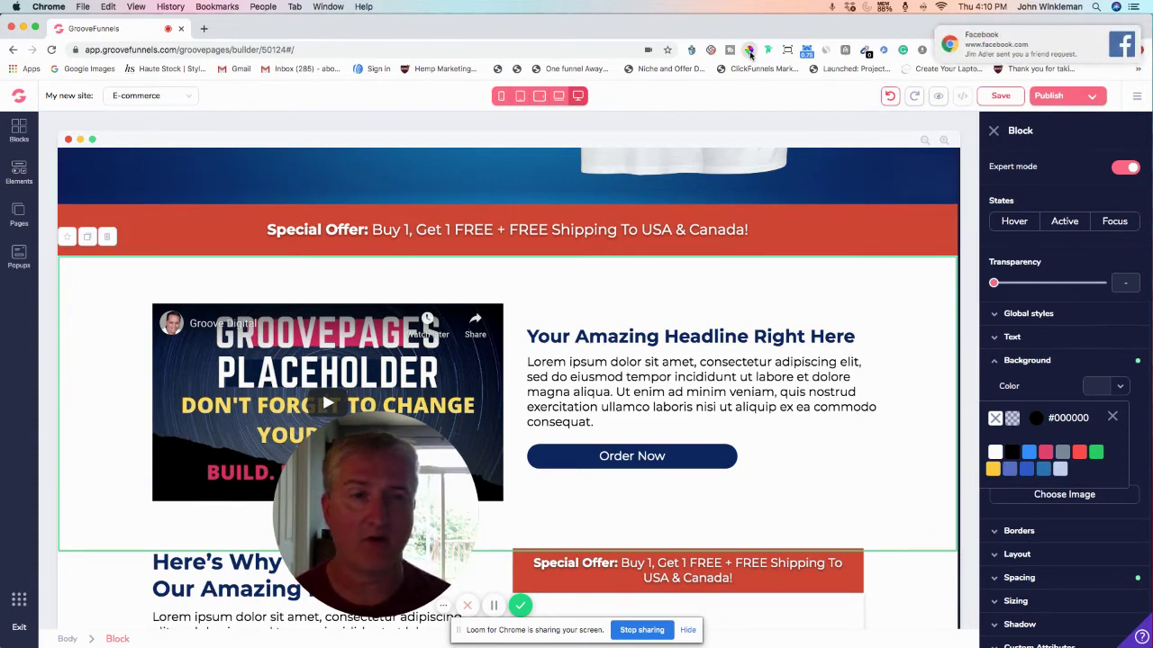
Sample the dark blue of the T-shirt hero background with the ColorPick Eyedropper and copy its hex code 0B2766
click(750, 51)
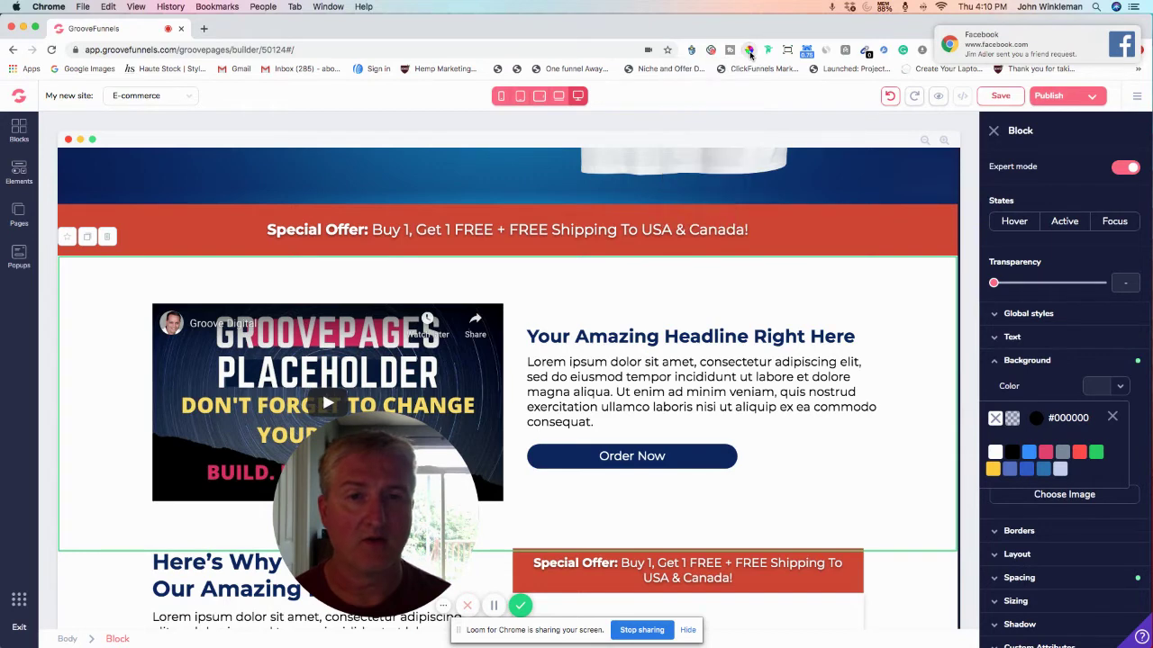
click(862, 178)
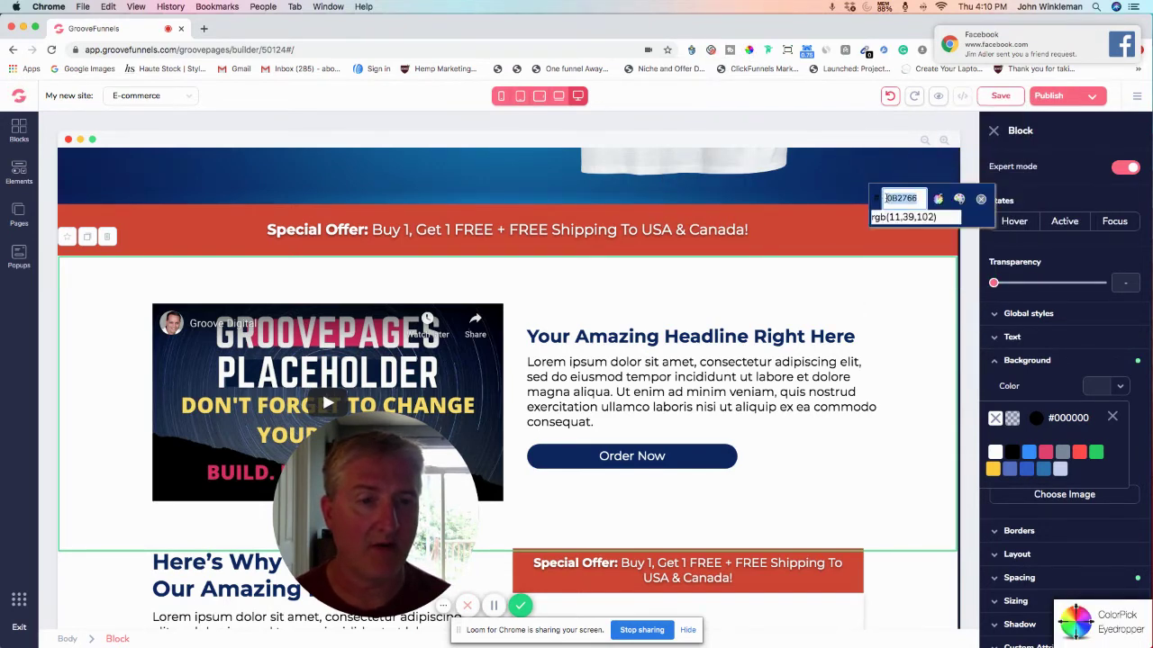
right_click(896, 199)
click(910, 225)
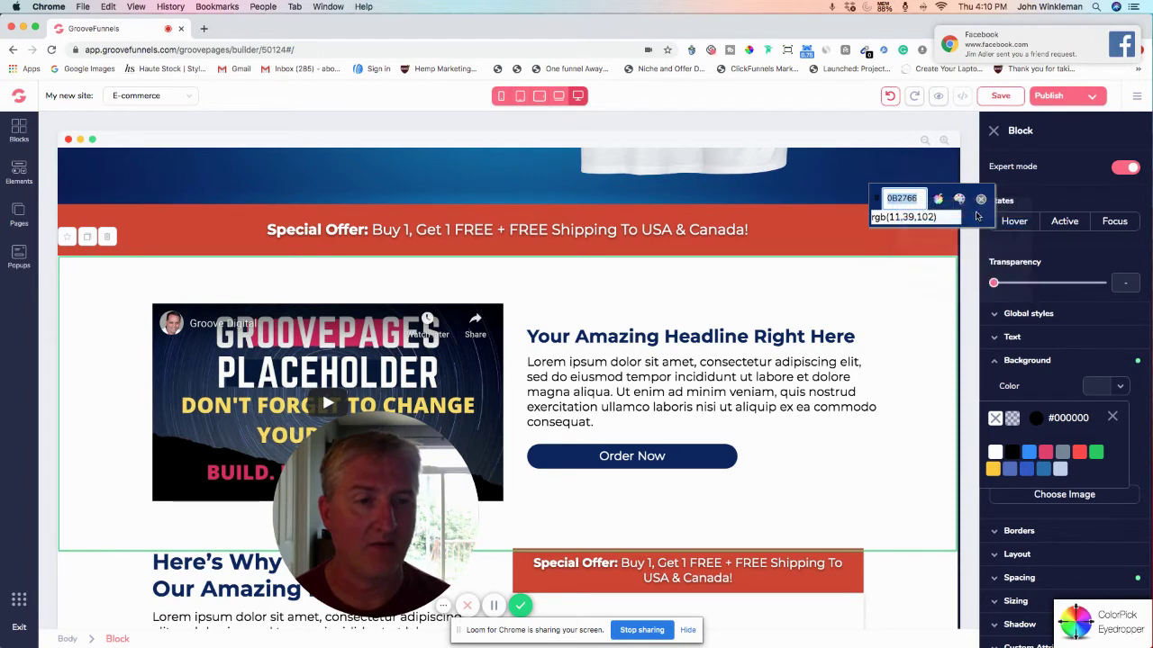
click(981, 199)
Set the video block's background to the custom color #0B2766 using the copied hex code
click(1037, 419)
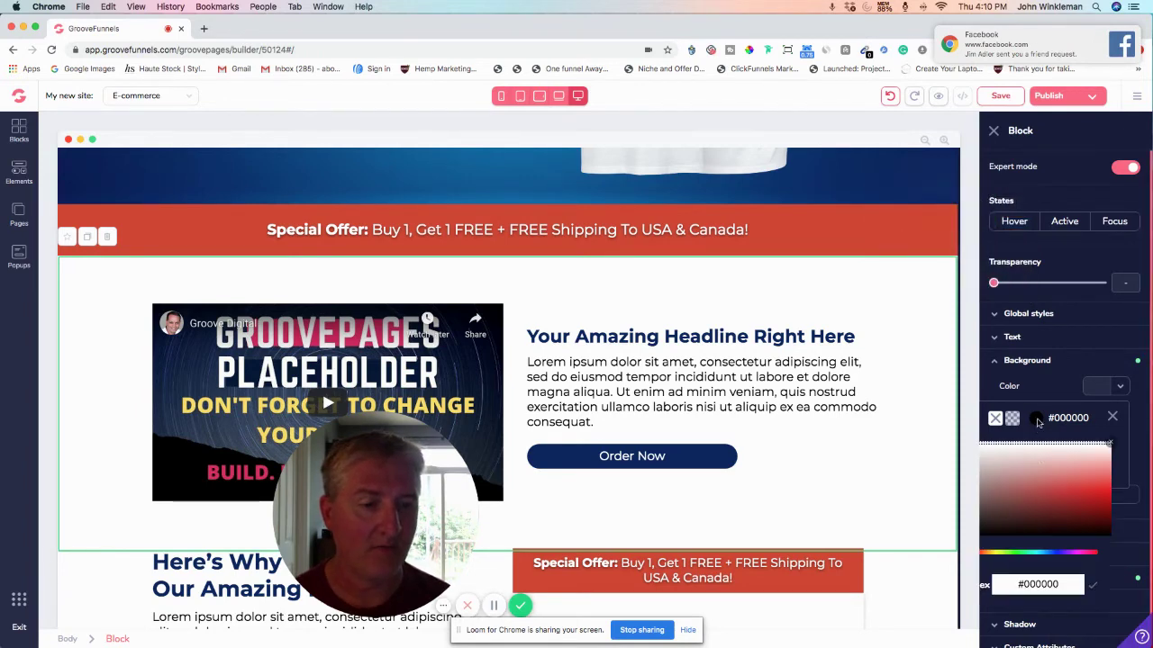
drag(1059, 584, 1025, 585)
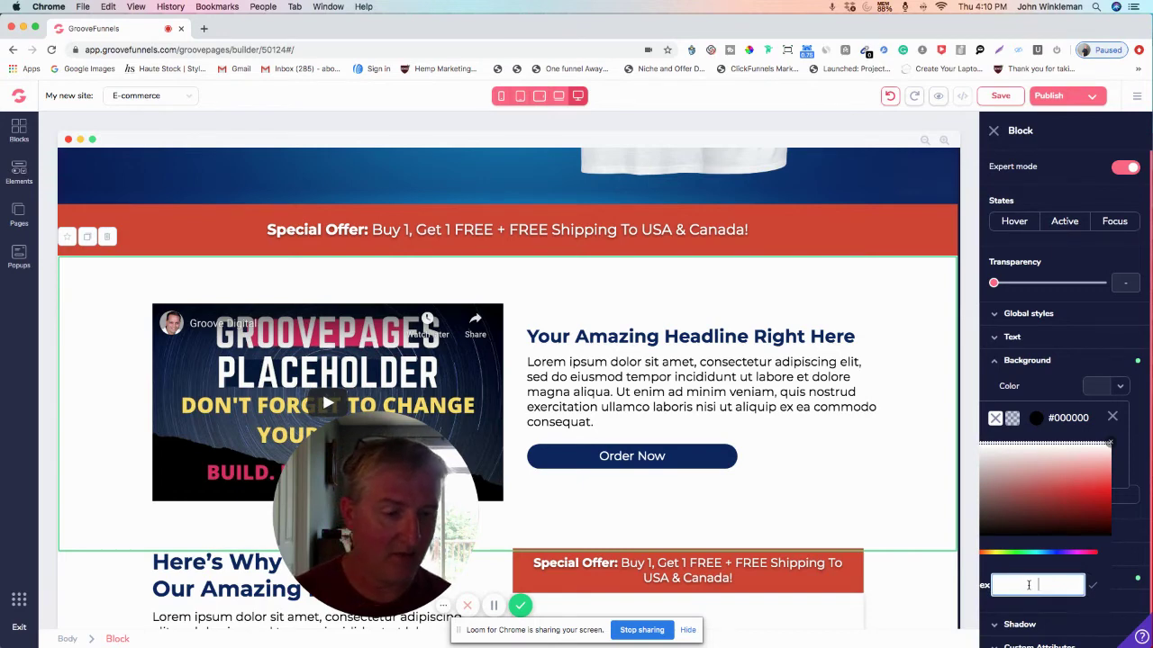
right_click(1031, 586)
click(1052, 544)
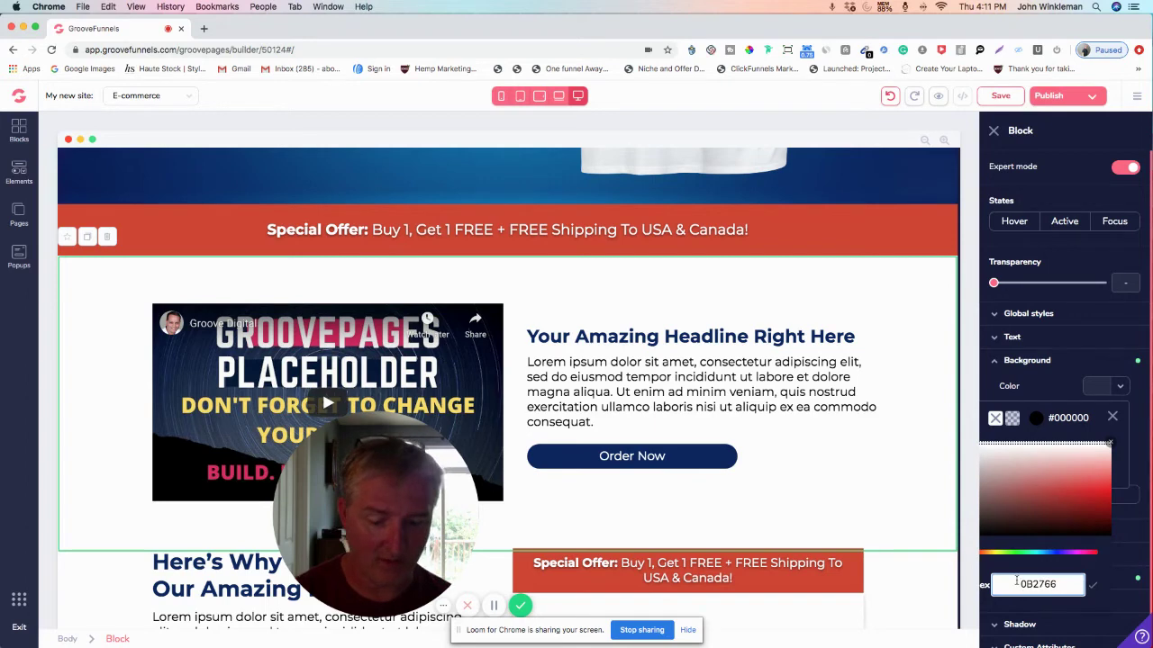
text(#)
key(Return)
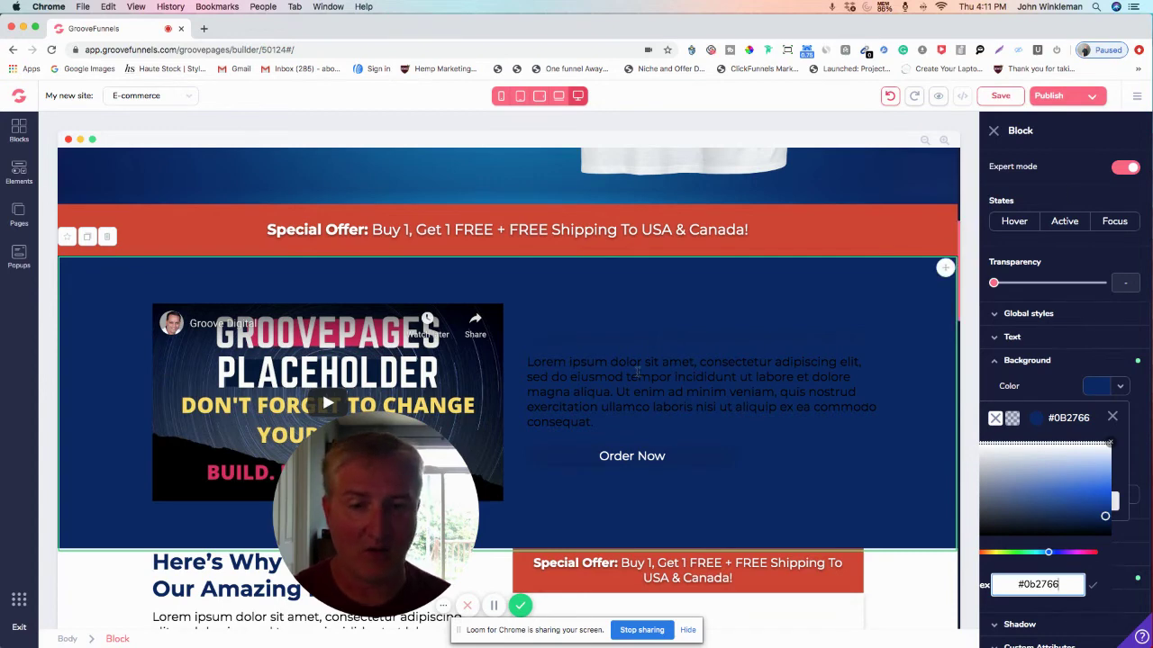
Lighten the video block's background to the brighter blue #3A99FF and copy that hex code
click(1104, 518)
drag(1104, 518, 1069, 461)
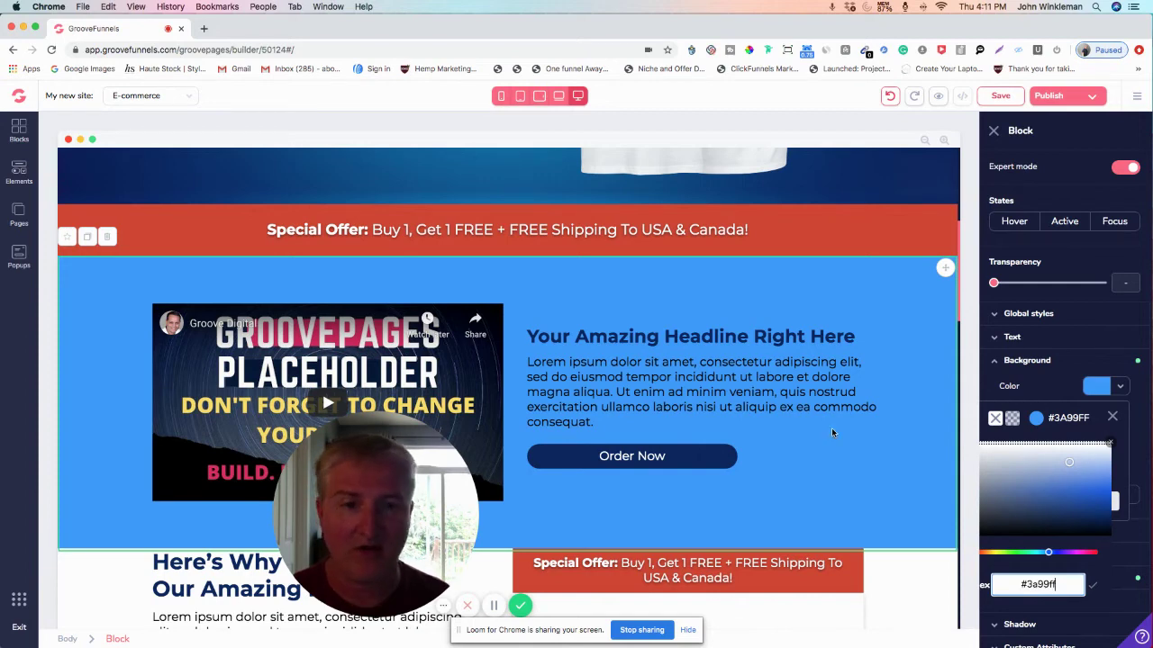
scroll(820, 297, up, 2)
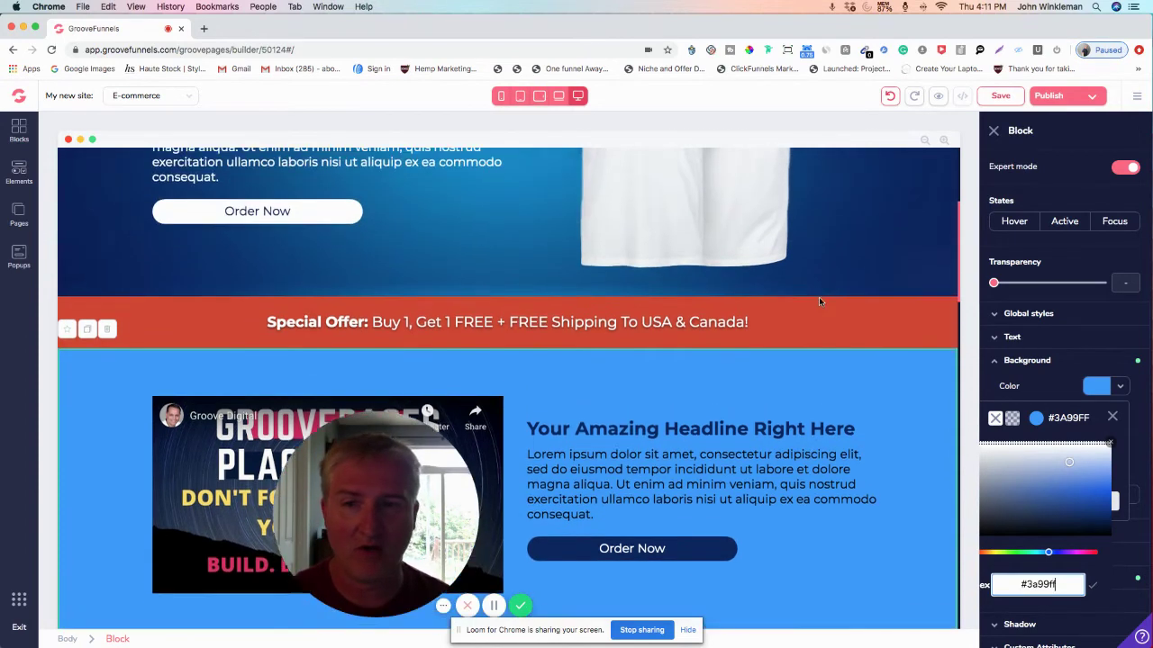
scroll(818, 302, up, 3)
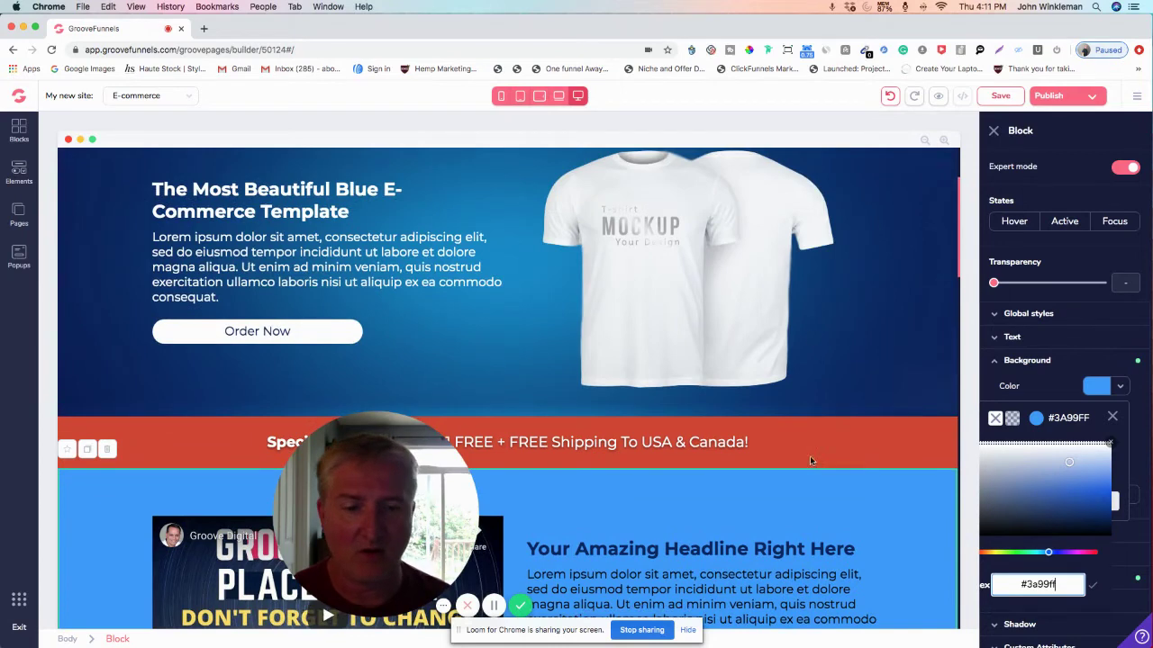
drag(1066, 587, 1018, 584)
right_click(1026, 586)
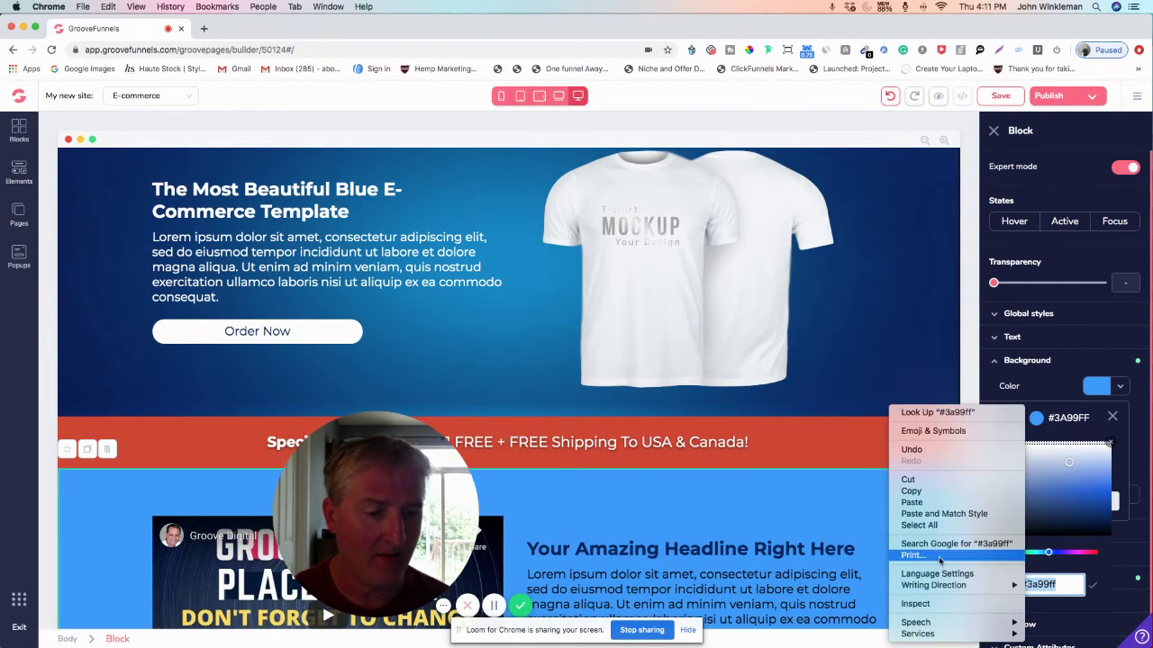
click(911, 492)
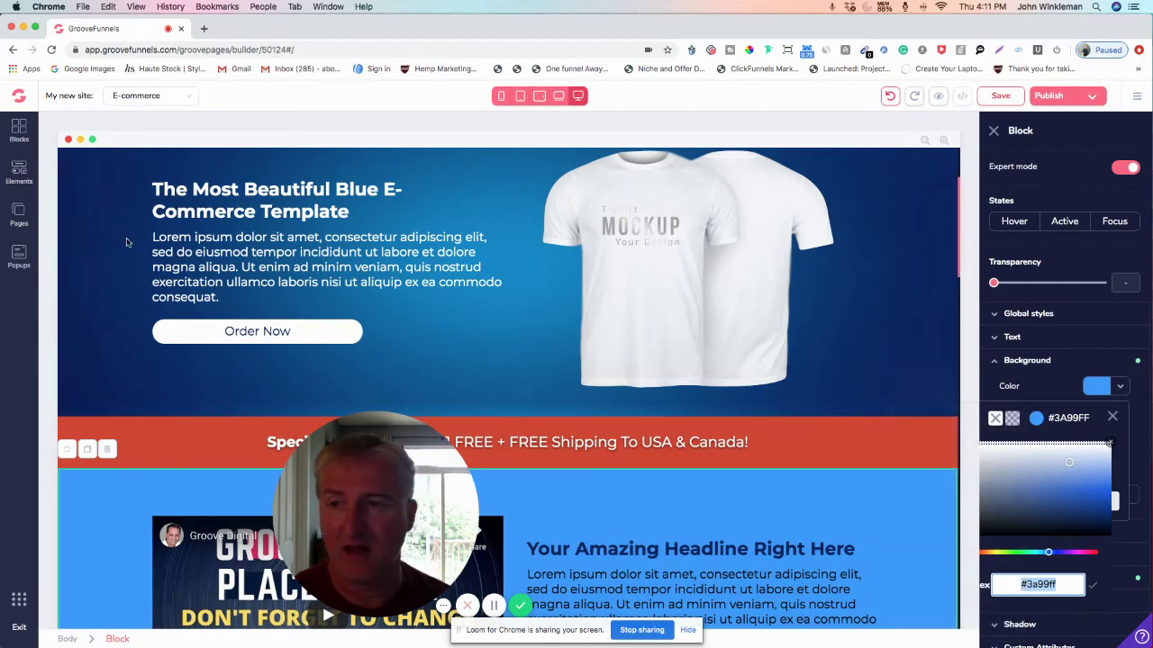
Set the background color of the hero block with the T-shirt mockup to the copied #3a99ff
scroll(122, 252, up, 3)
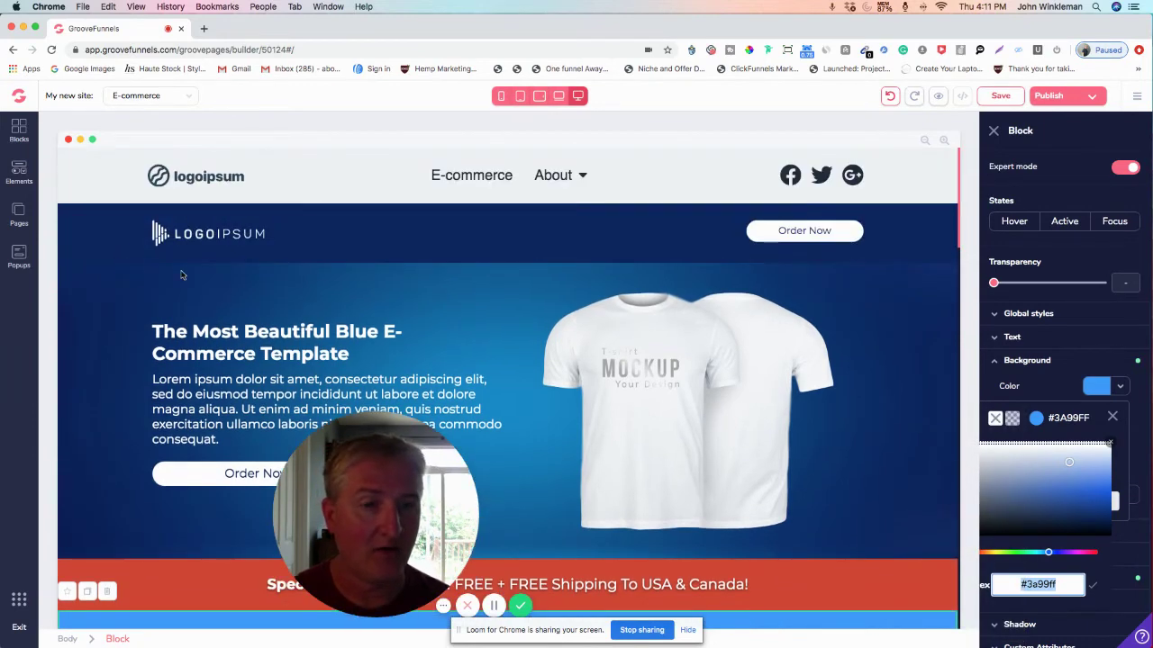
click(81, 299)
click(89, 294)
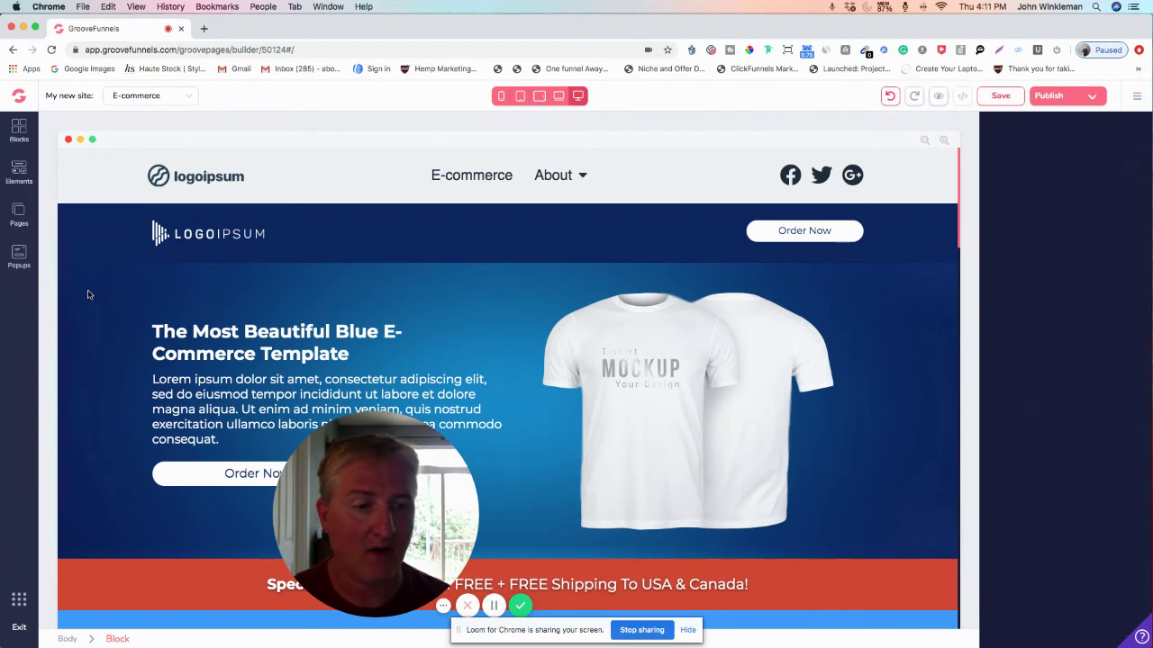
click(88, 294)
scroll(87, 295, down, 3)
scroll(88, 295, up, 3)
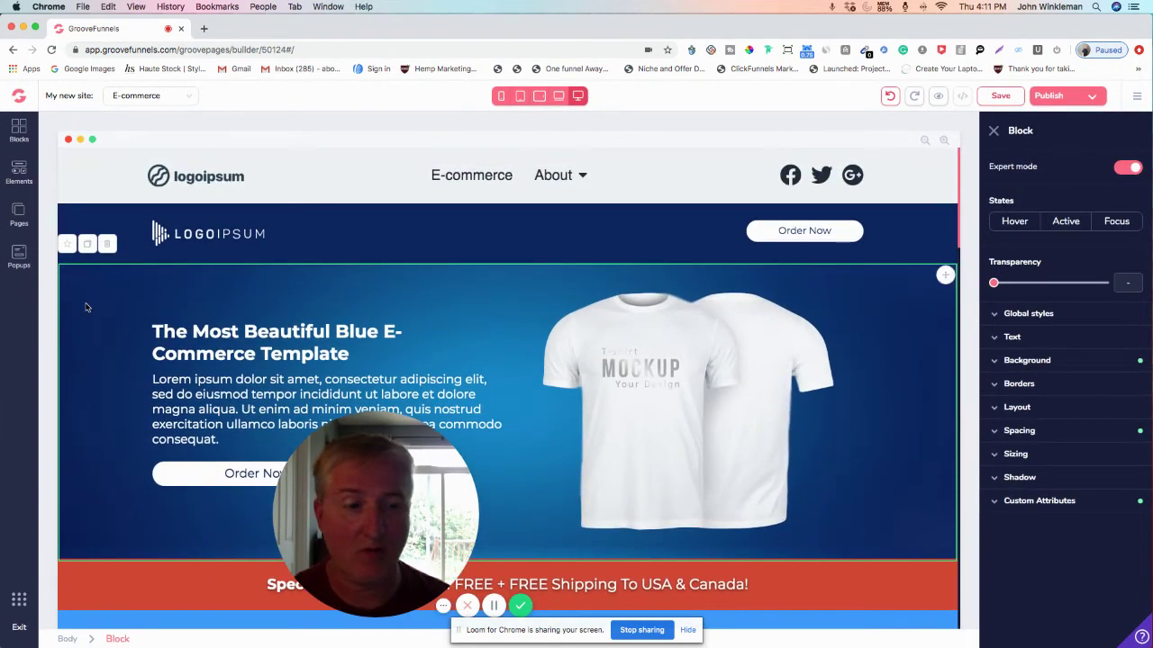
click(1026, 361)
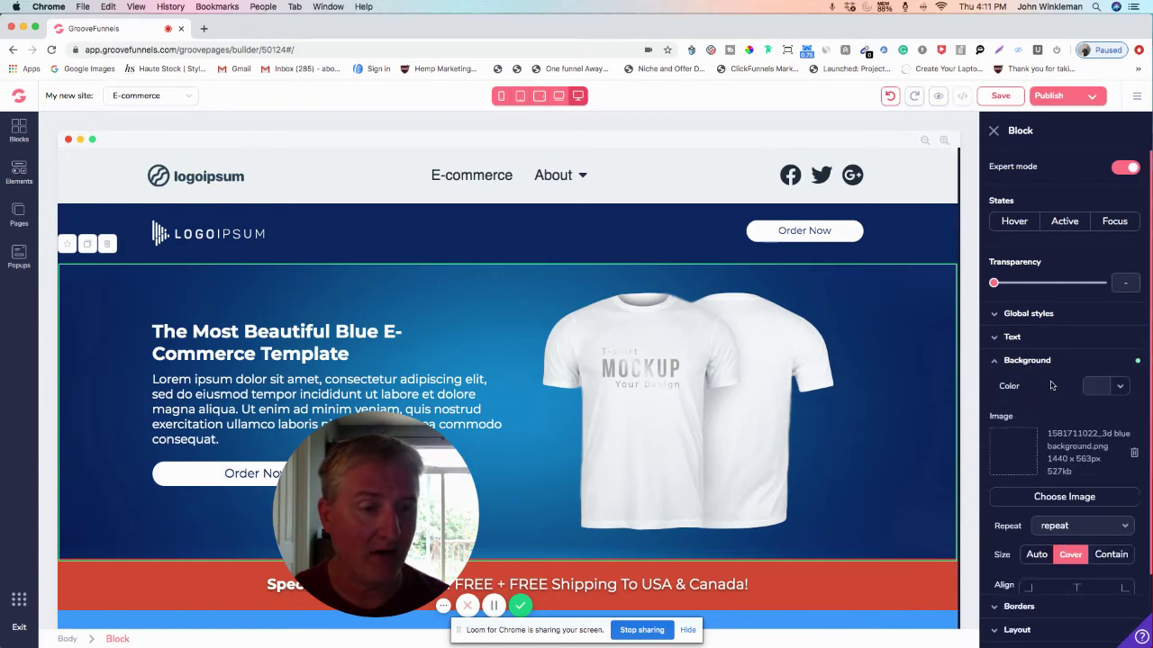
click(1094, 389)
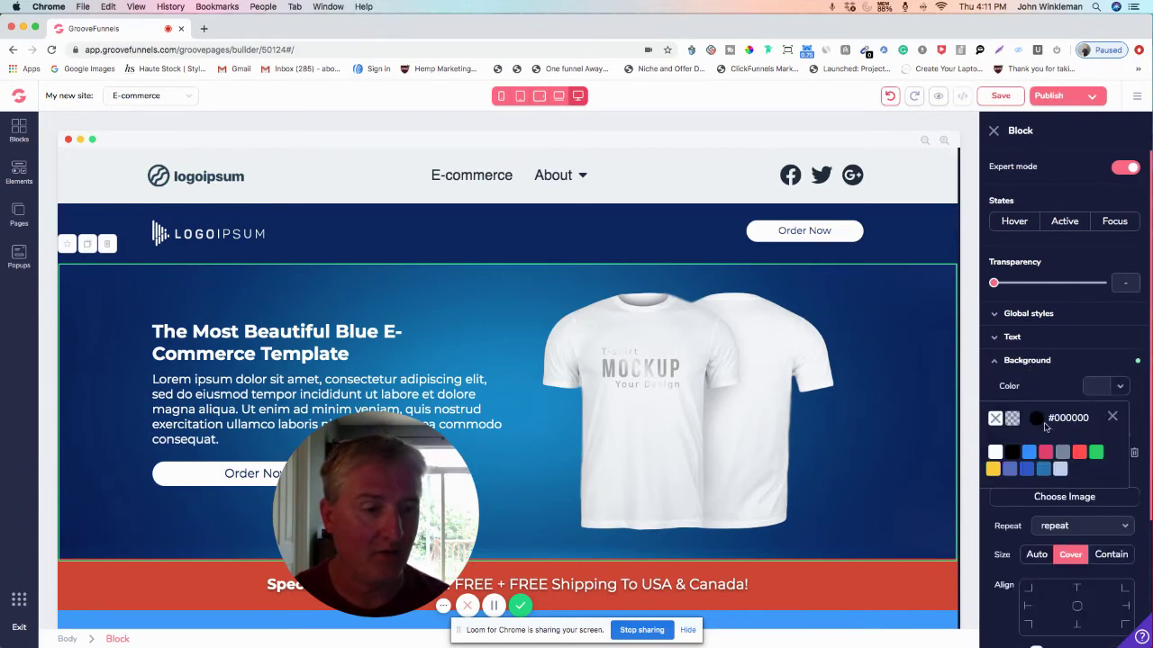
click(1038, 419)
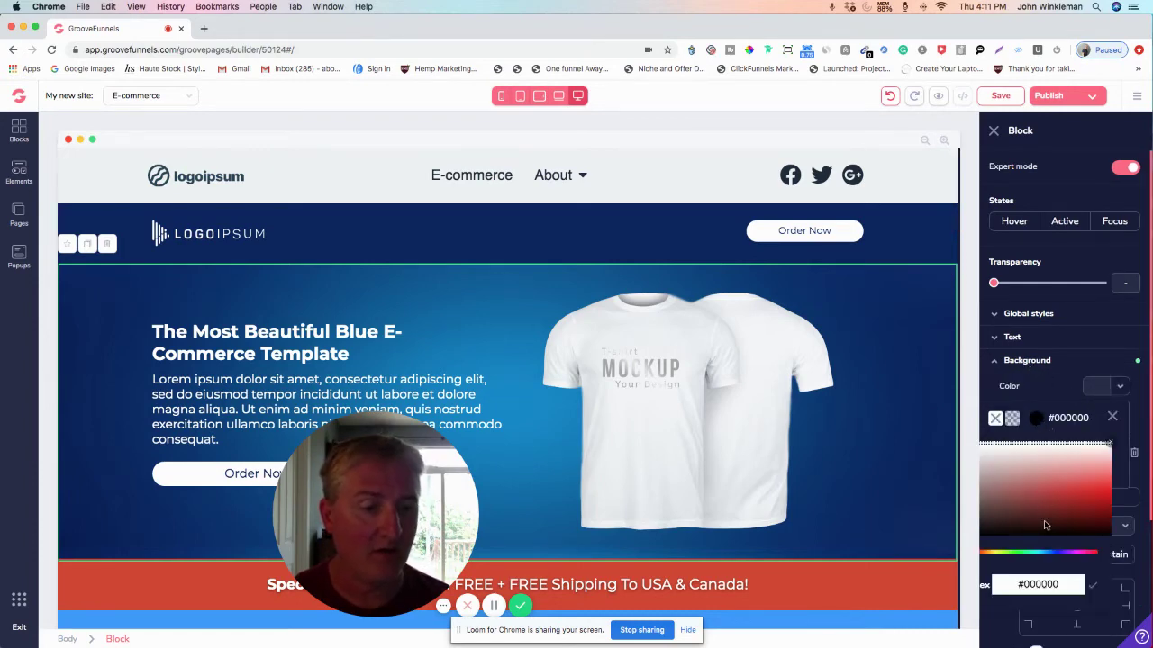
drag(1062, 580, 1003, 581)
key(BackSpace)
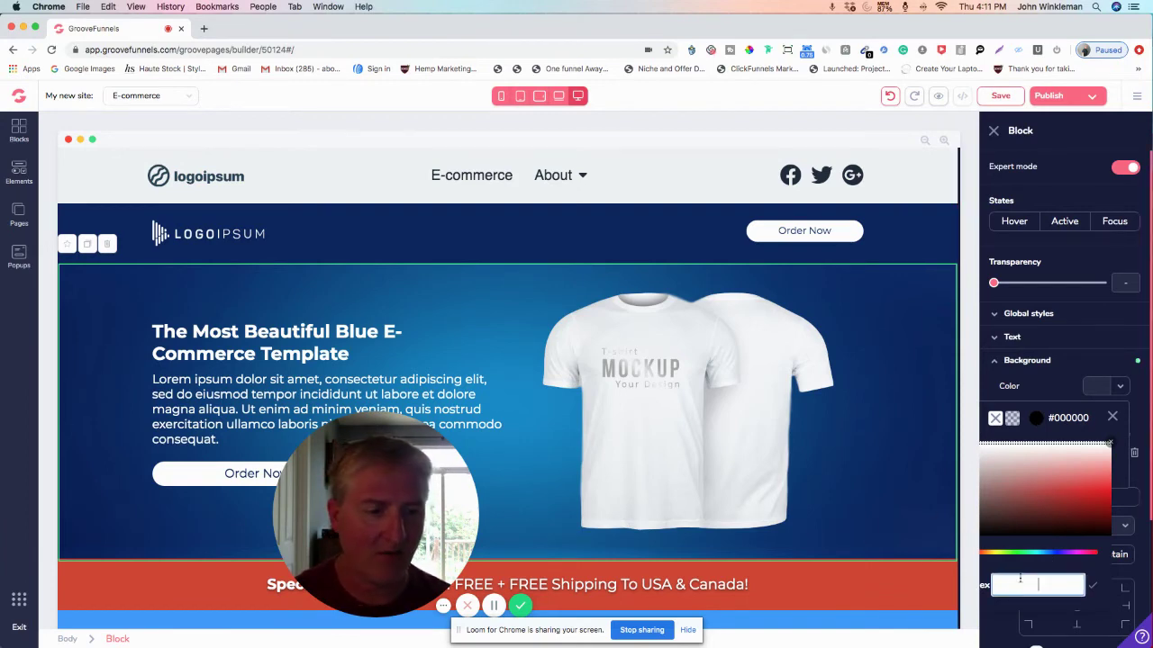
right_click(1027, 583)
click(1058, 546)
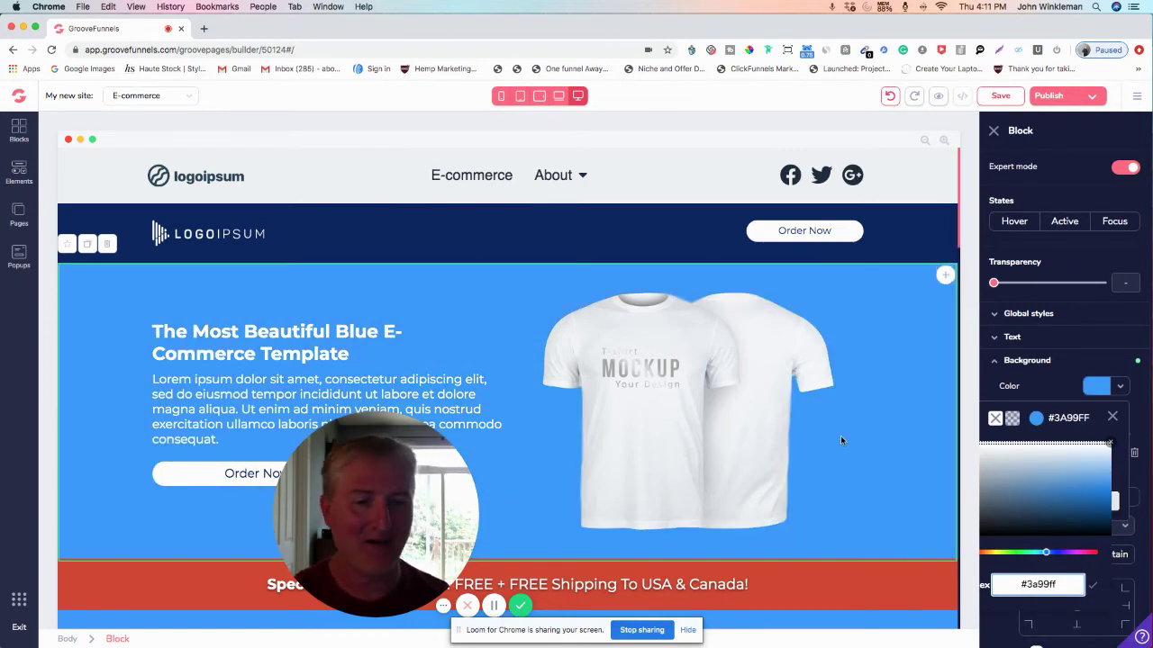
scroll(840, 439, down, 1)
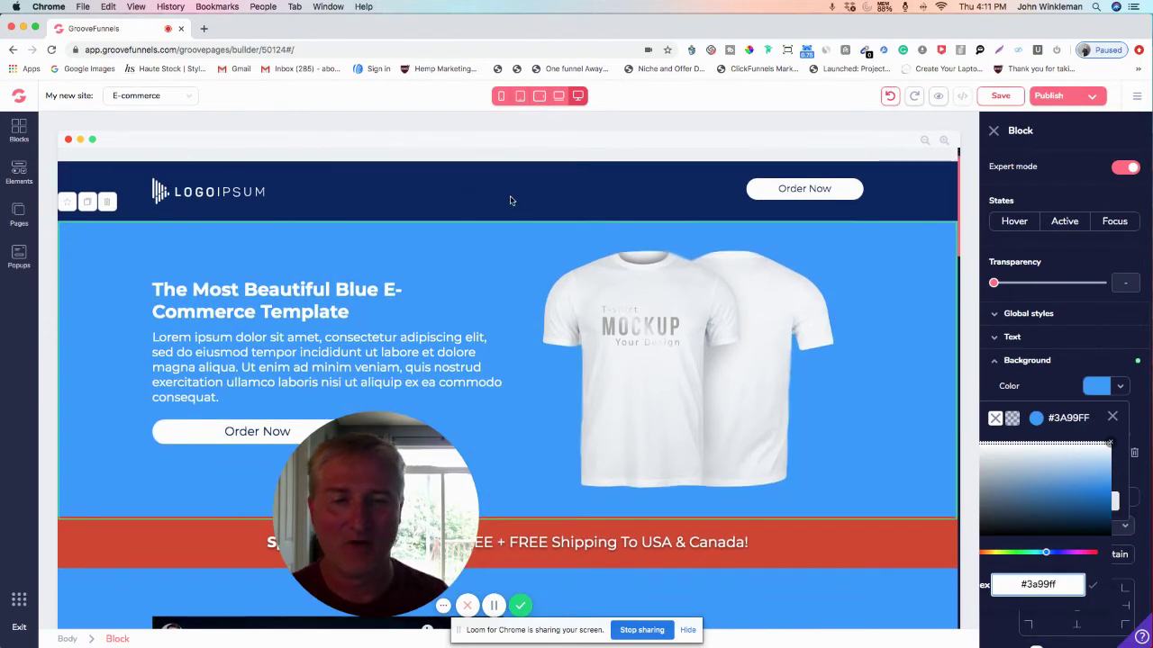
Sample the light blue background of the video block with the ColorPick Eyedropper
scroll(849, 323, down, 3)
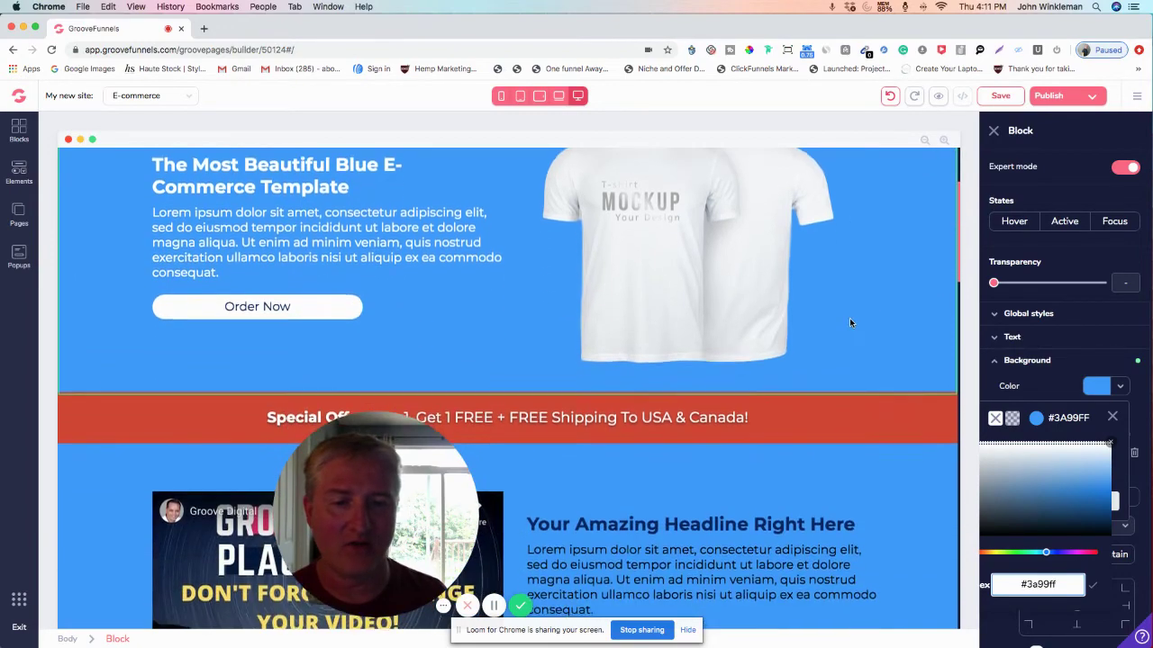
scroll(850, 318, down, 4)
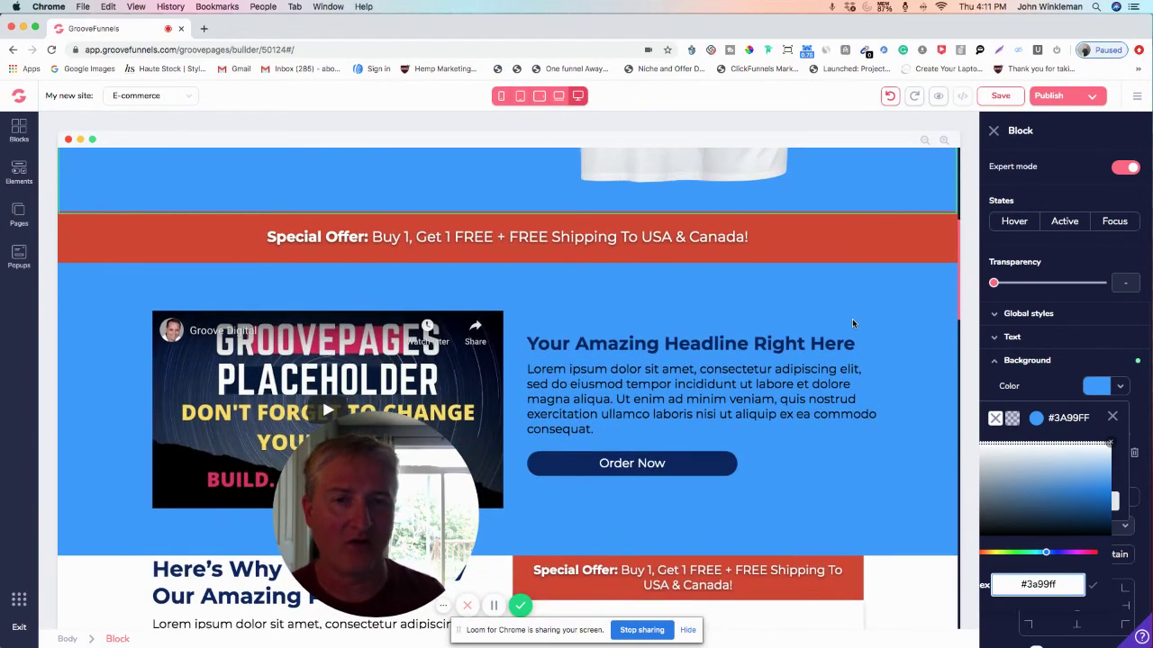
scroll(852, 319, down, 4)
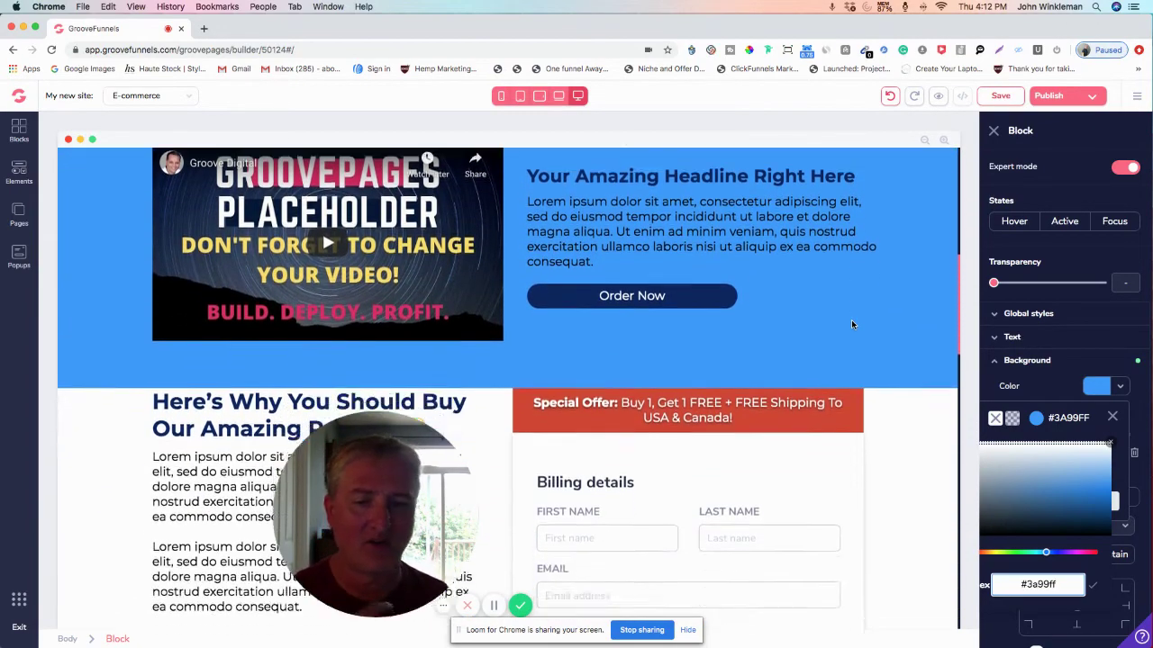
scroll(852, 326, down, 3)
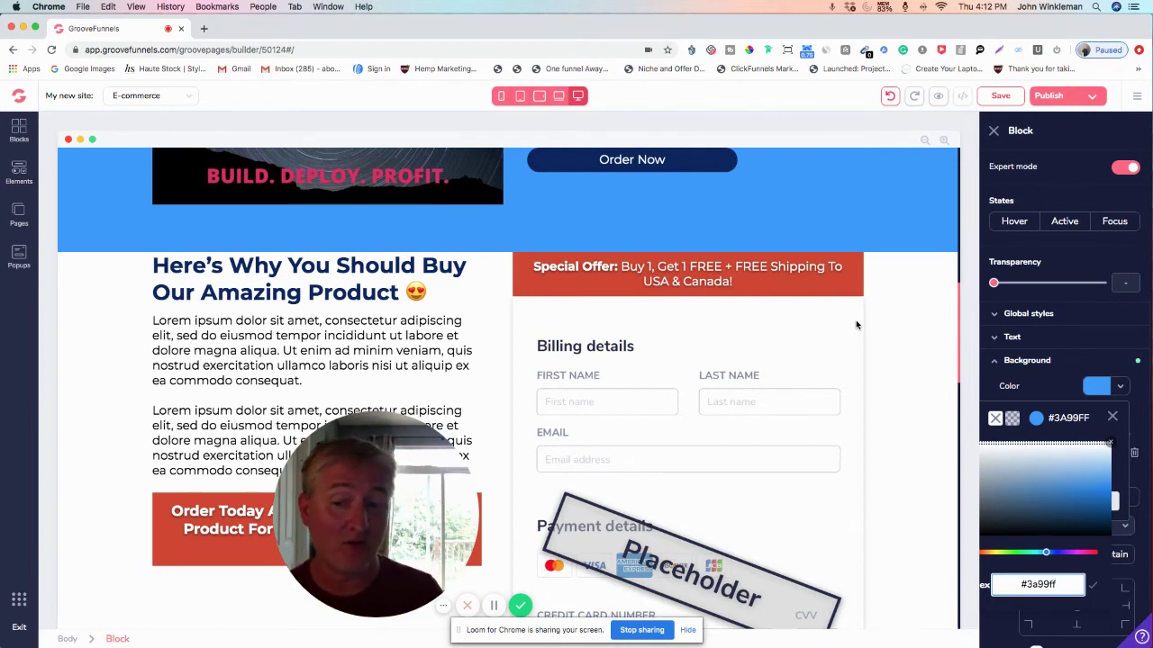
click(749, 53)
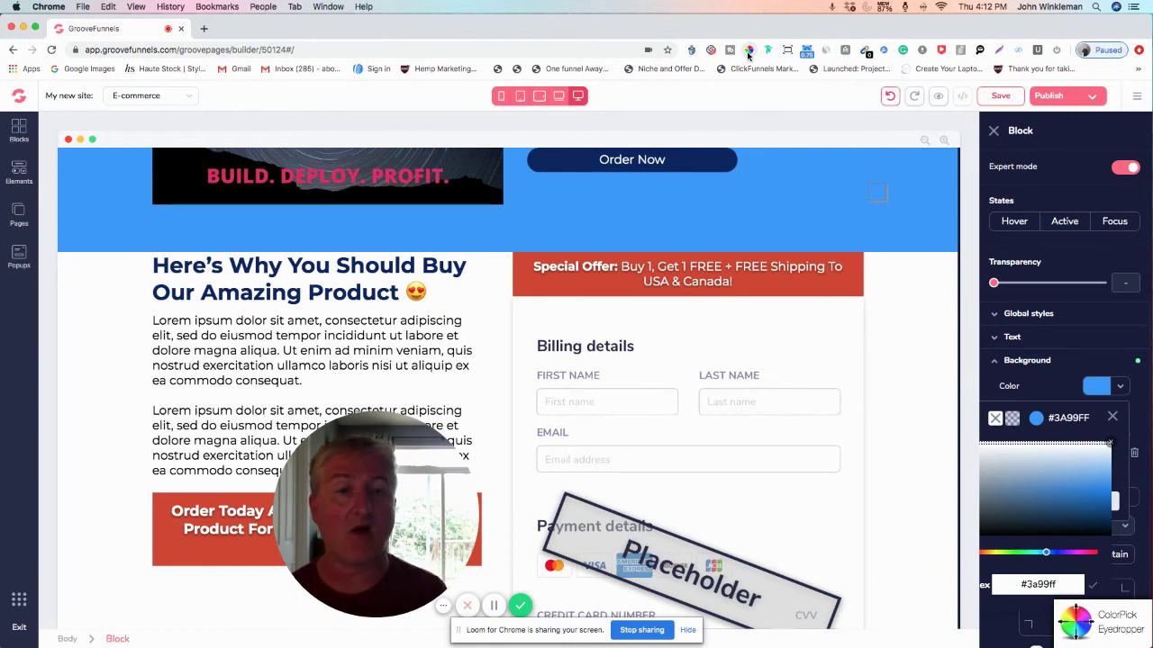
click(749, 52)
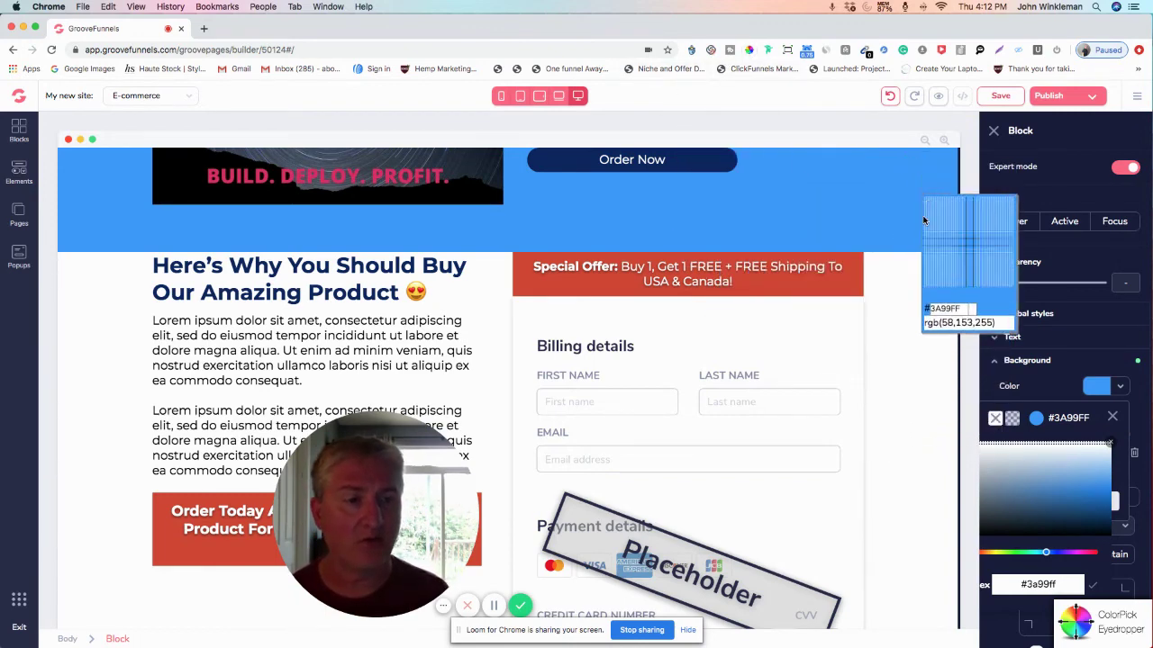
click(876, 234)
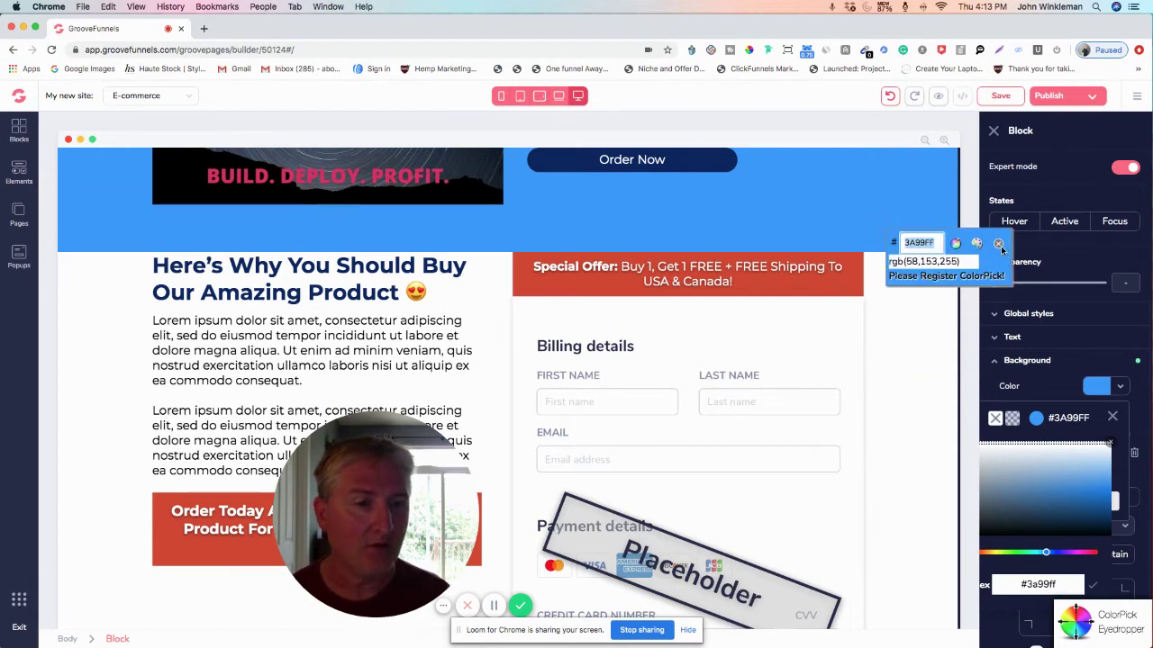
click(998, 243)
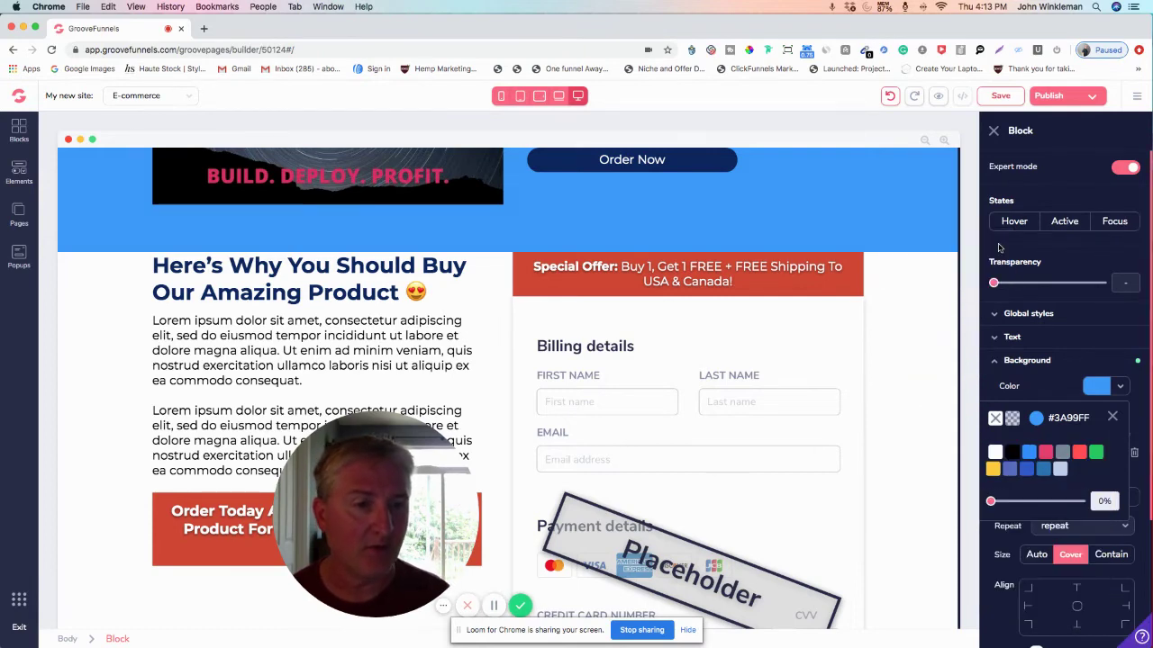
Save the page, dismiss the save notification and bring up the element library
click(1004, 97)
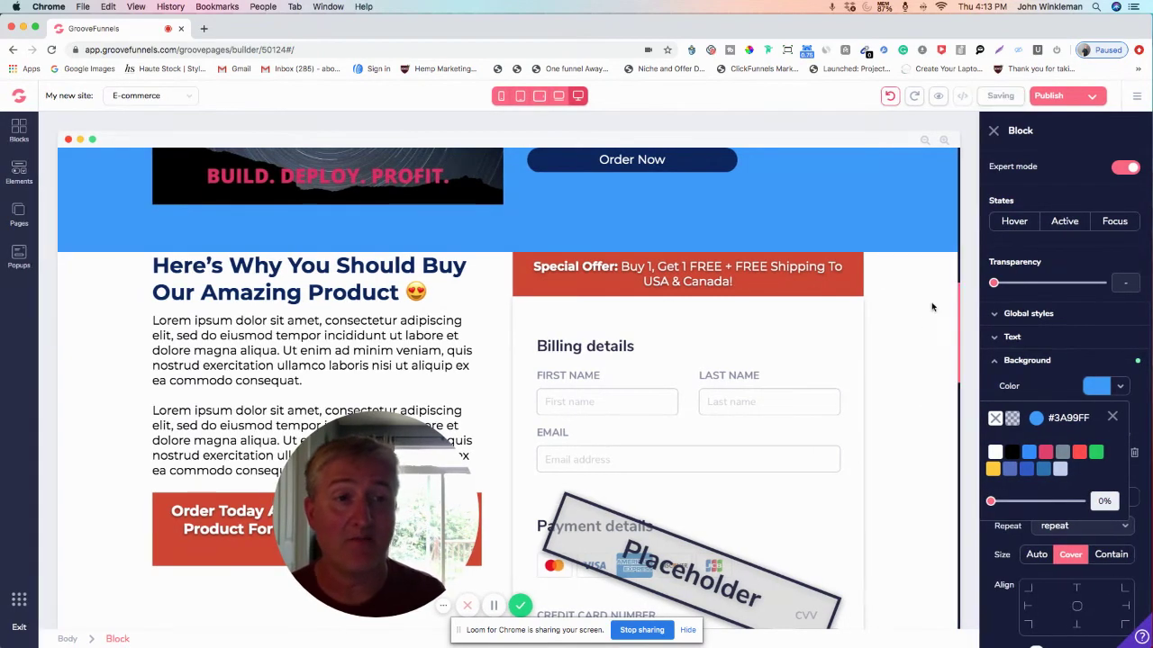
scroll(873, 387, up, 5)
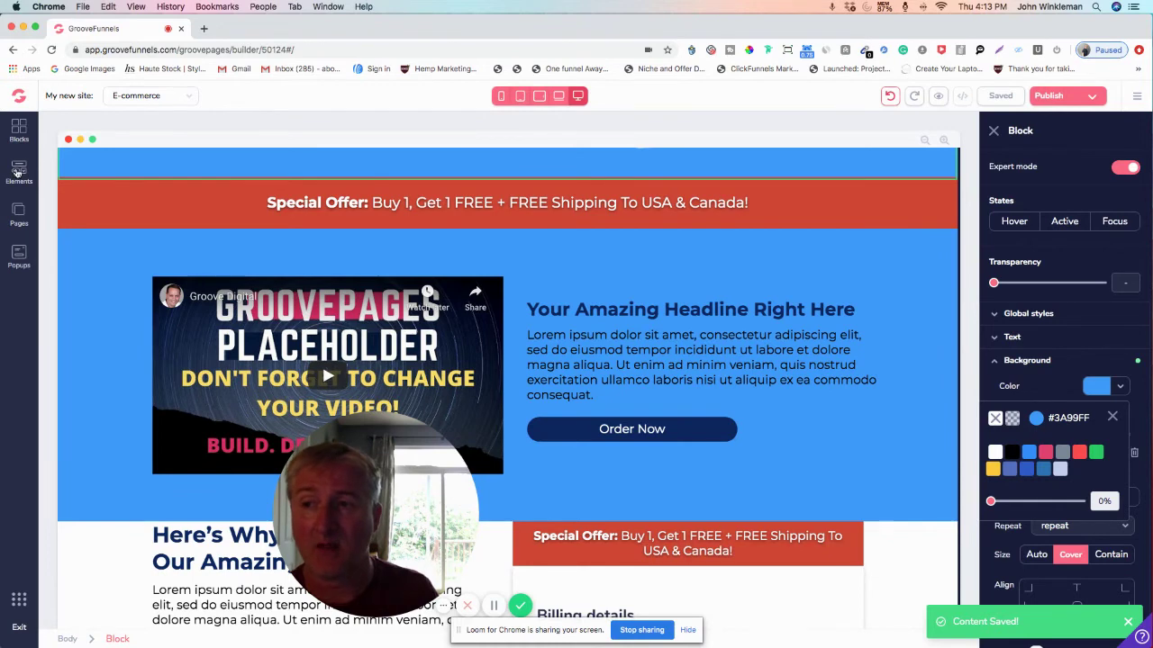
click(18, 171)
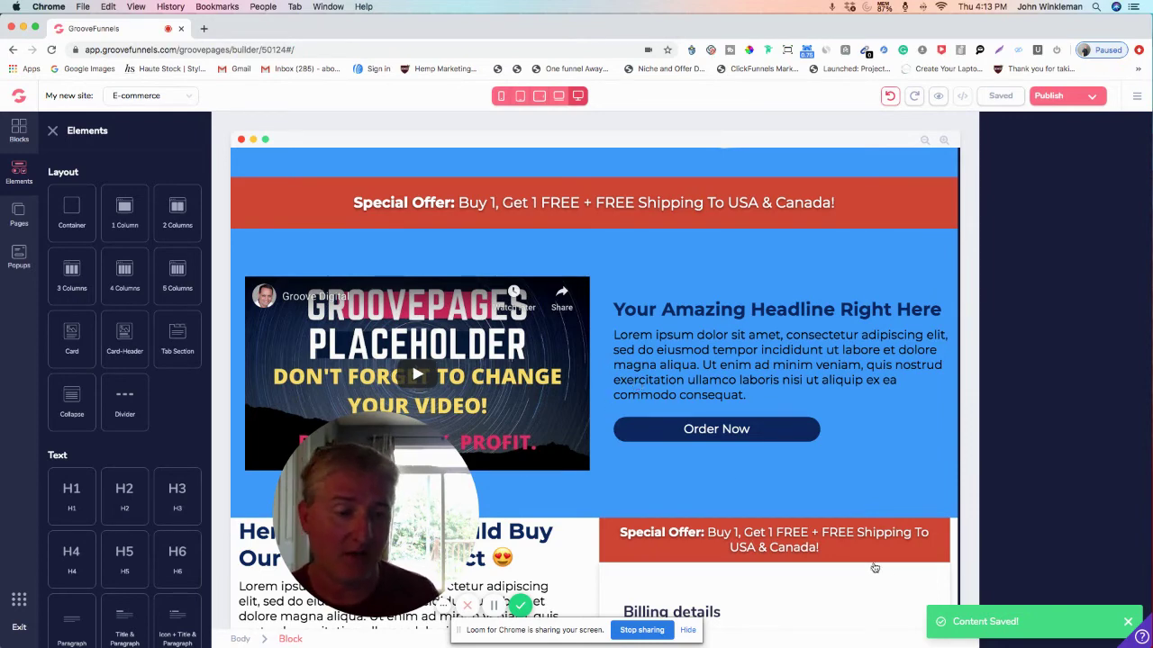
click(1125, 623)
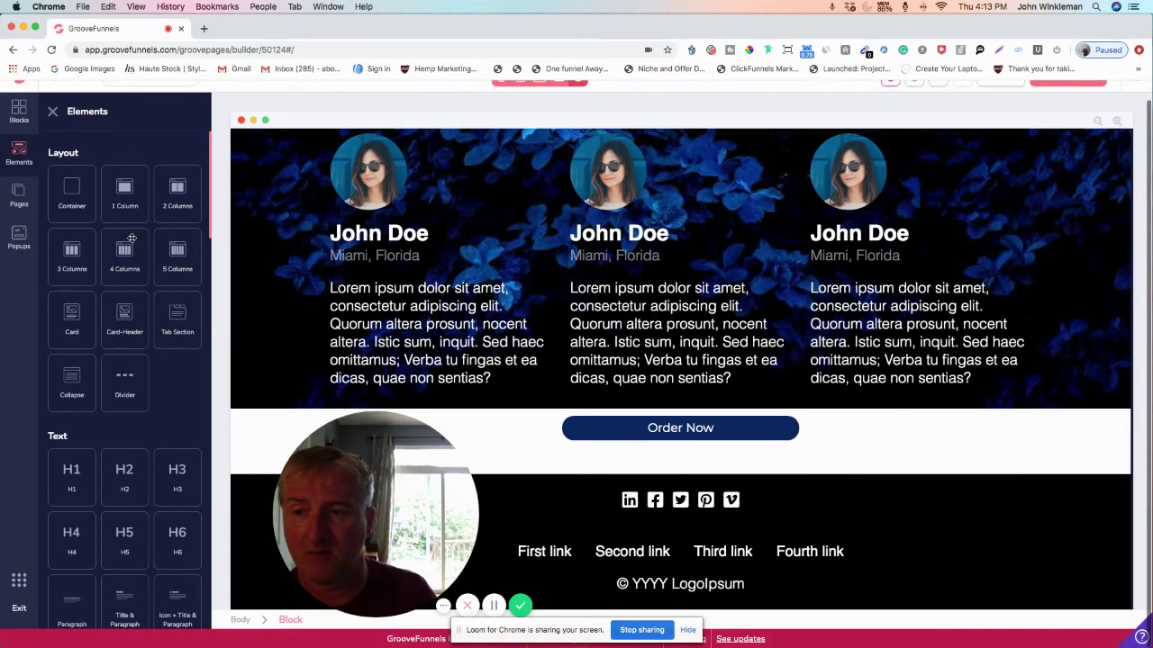
Examine the available element types, from text, lists, buttons and media to forms, devices, navigation bars and integrations
scroll(165, 392, down, 1)
scroll(166, 392, down, 5)
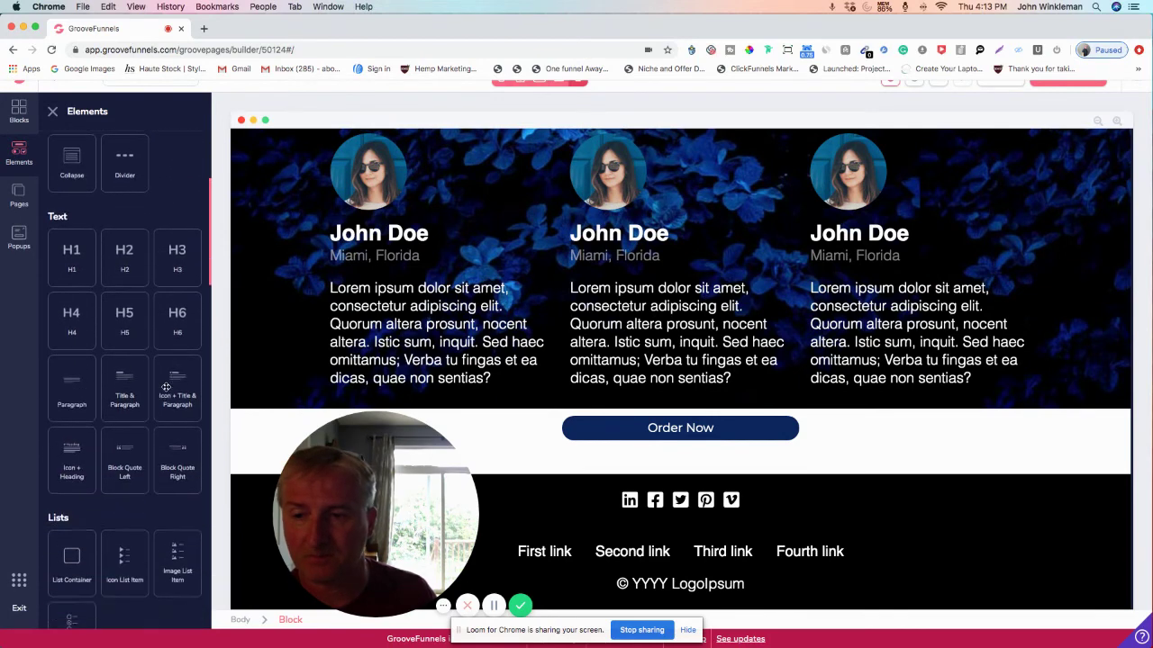
scroll(166, 387, down, 5)
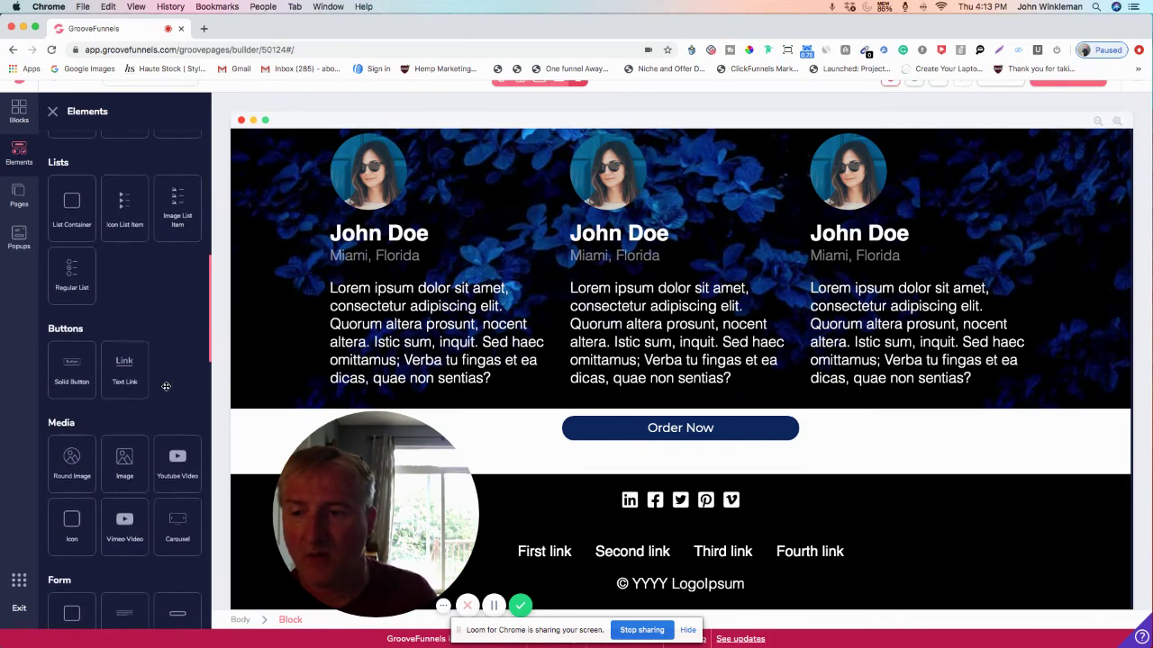
scroll(166, 389, down, 5)
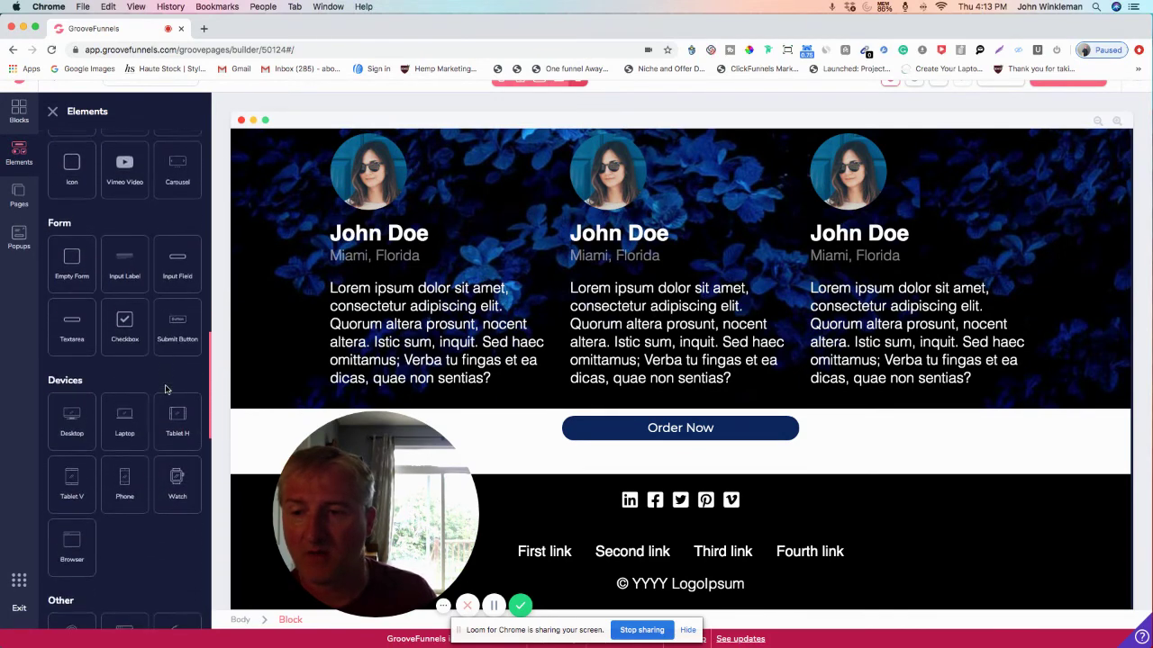
scroll(166, 389, down, 5)
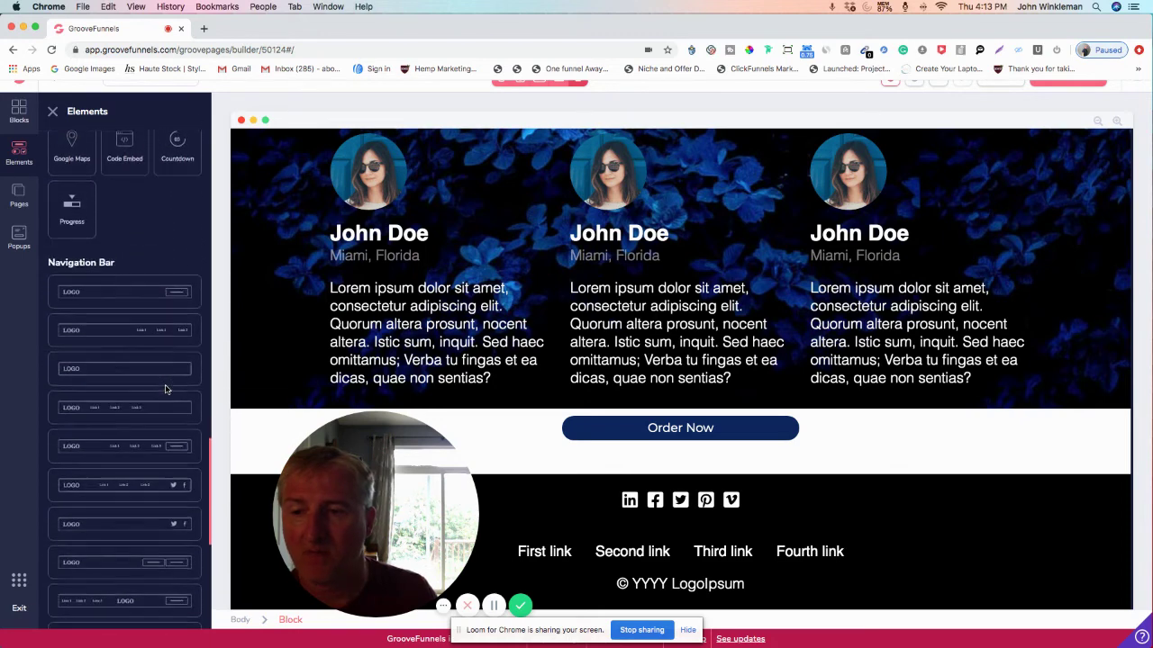
scroll(166, 386, down, 3)
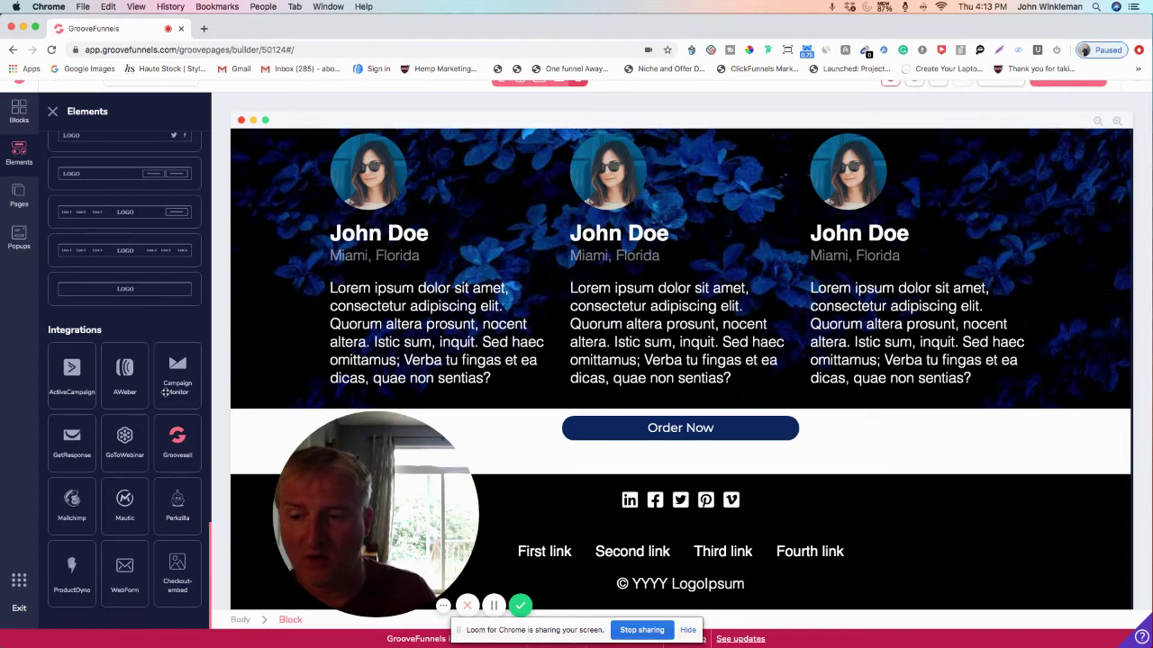
scroll(156, 353, up, 8)
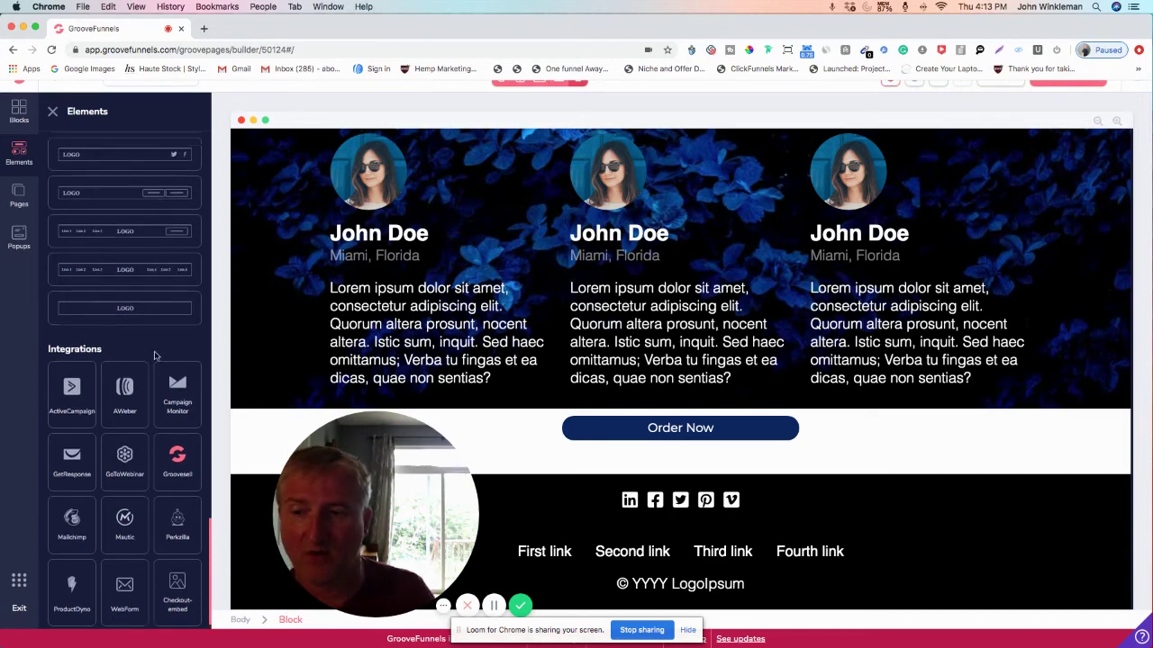
scroll(153, 353, up, 5)
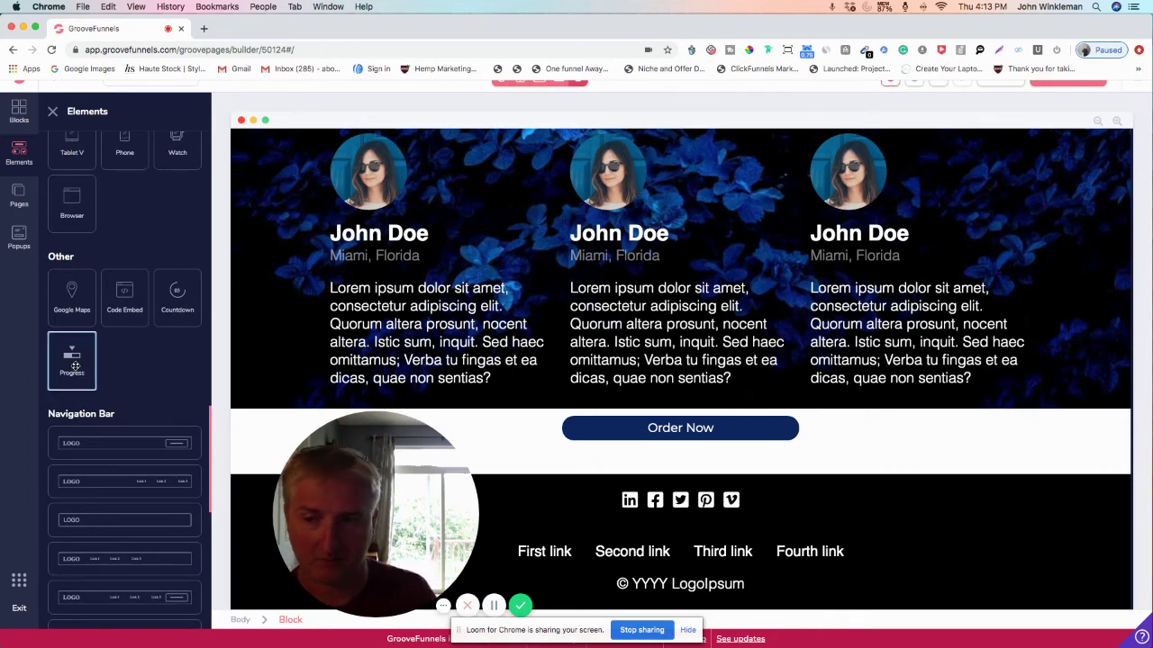
Add a Progress element under the location line in the first testimonial column and delete the paragraph below it
drag(72, 365, 655, 389)
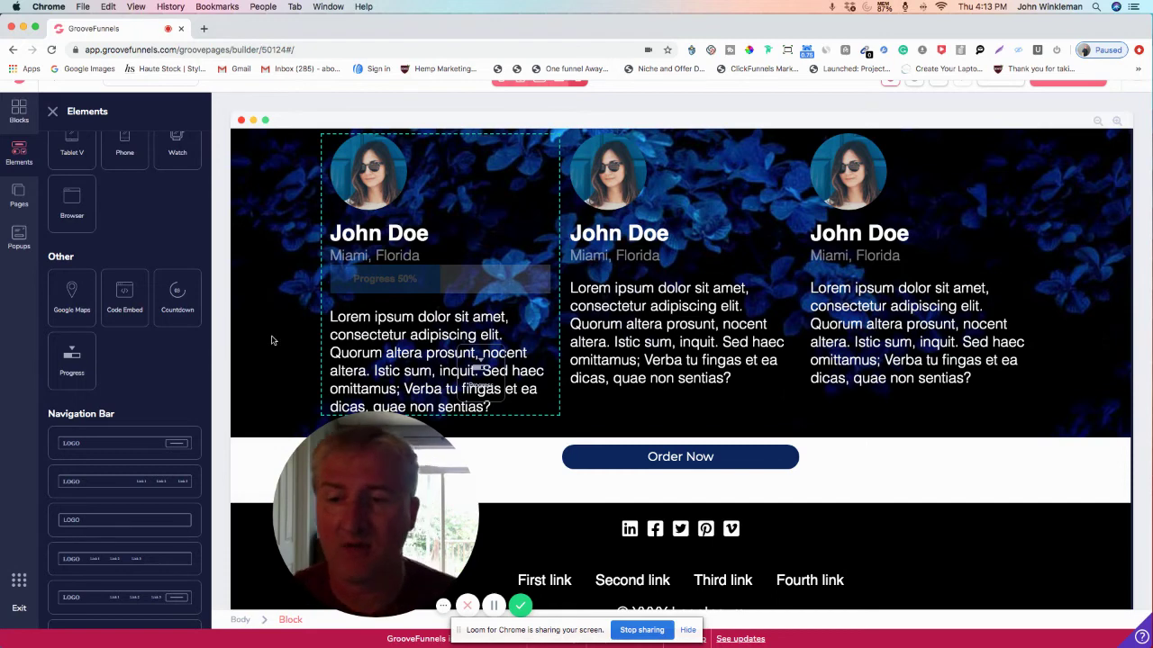
drag(286, 334, 288, 335)
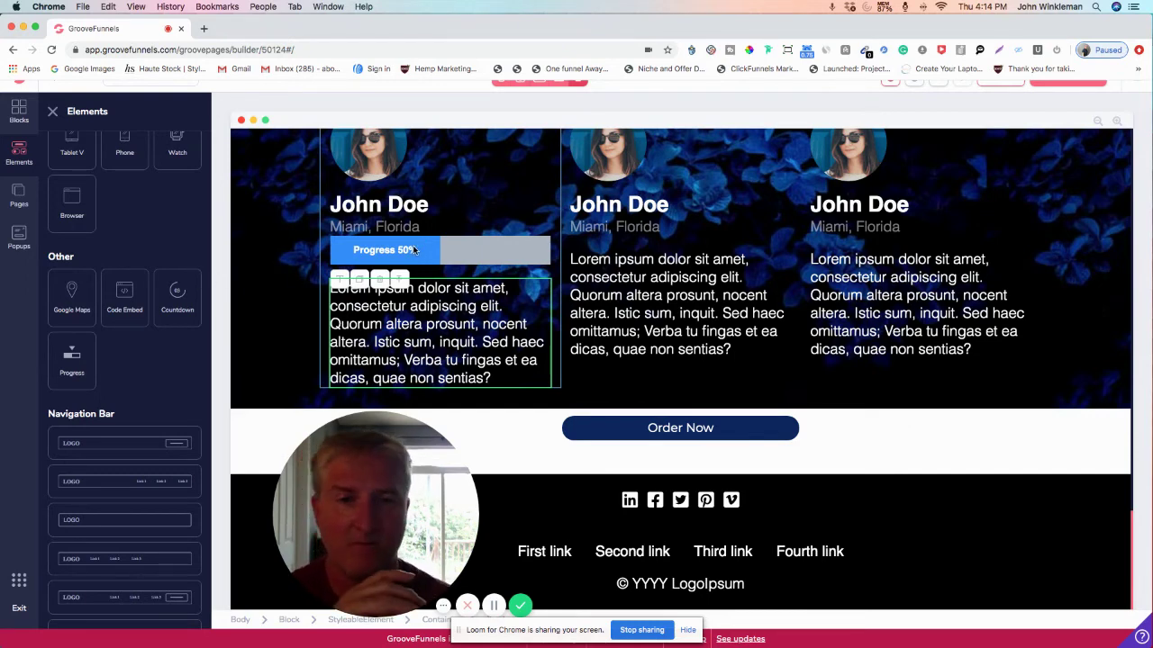
key(Delete)
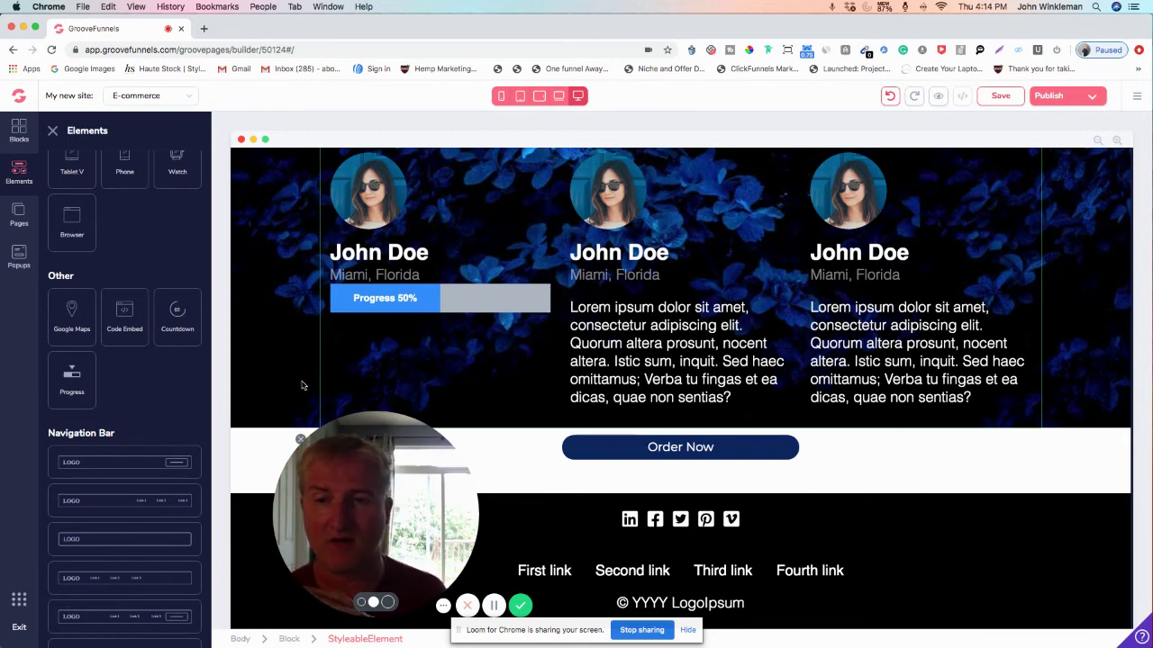
Remove the progress bar from the first testimonial column
scroll(182, 346, up, 10)
click(532, 298)
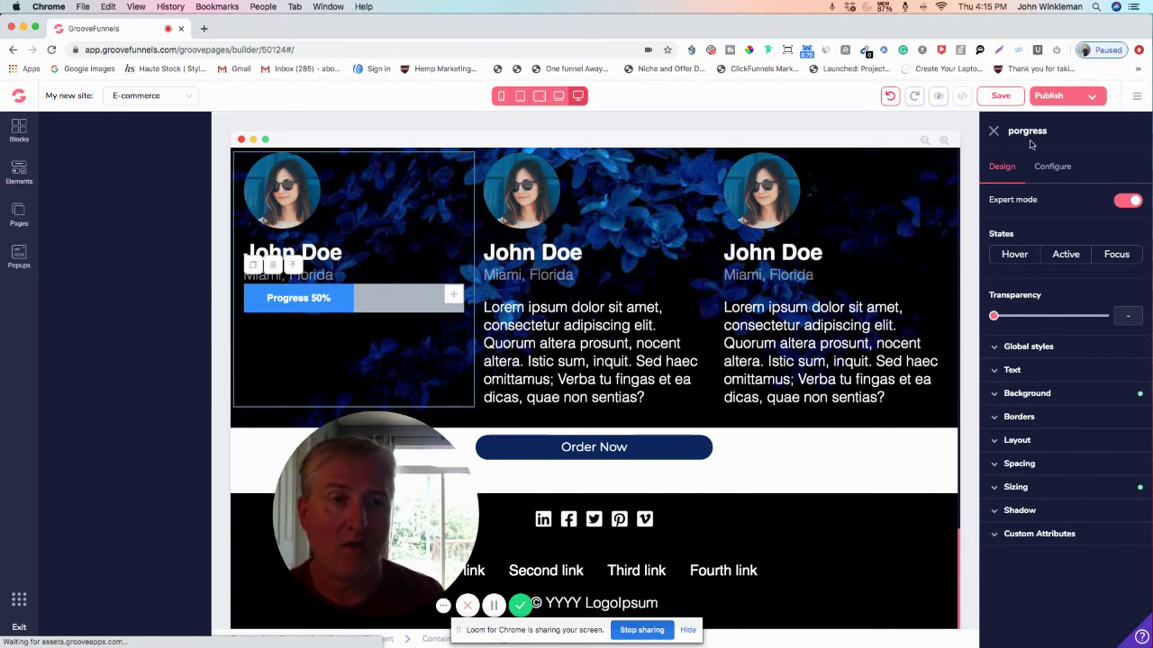
click(890, 97)
click(605, 384)
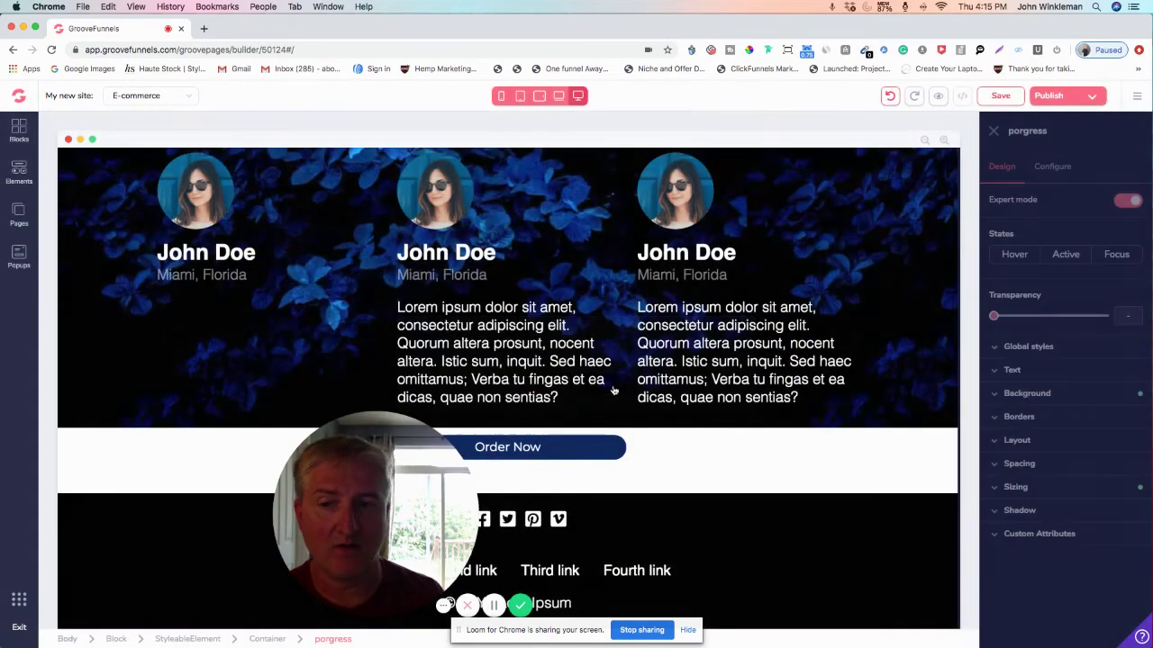
scroll(642, 377, up, 8)
scroll(642, 385, up, 10)
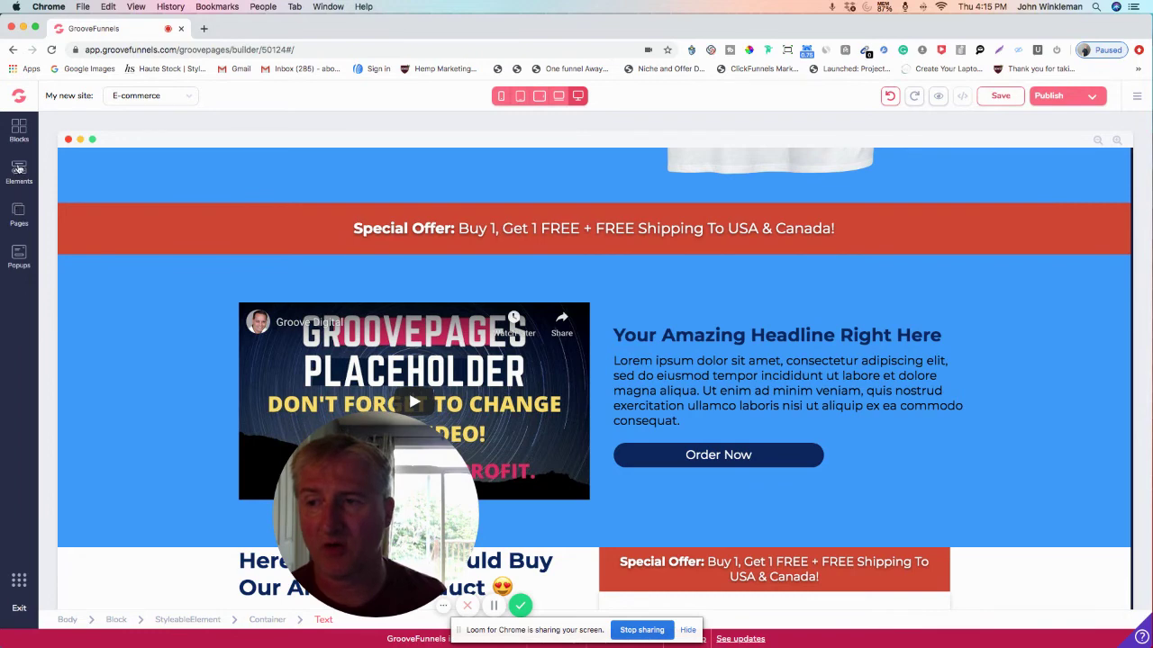
click(18, 169)
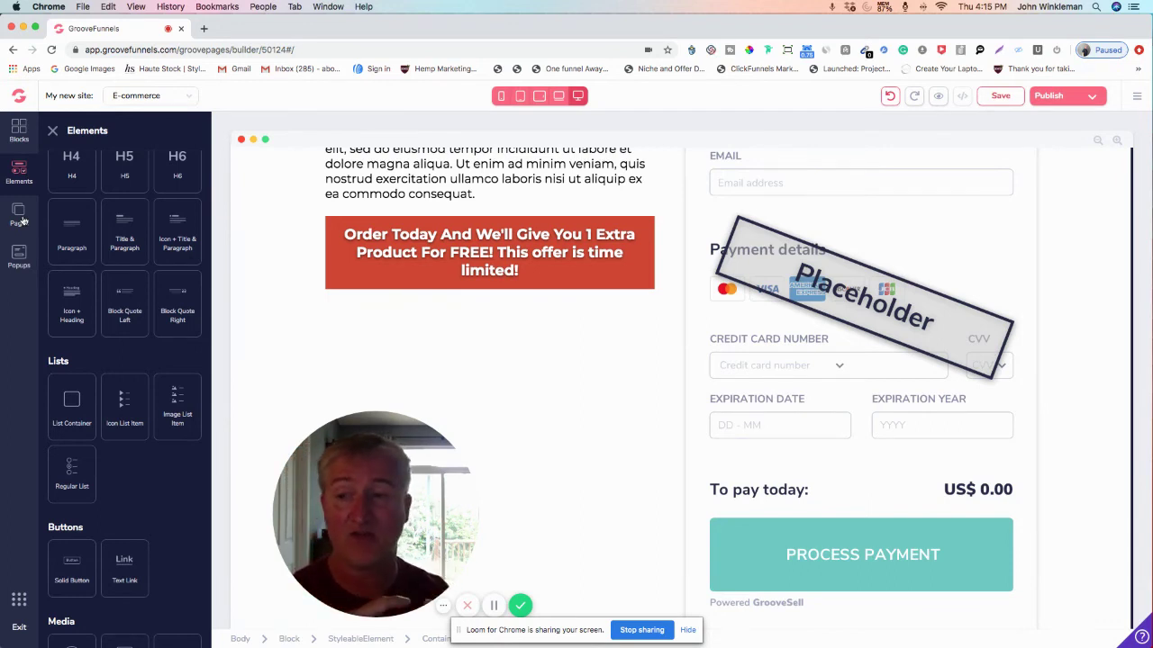
click(22, 221)
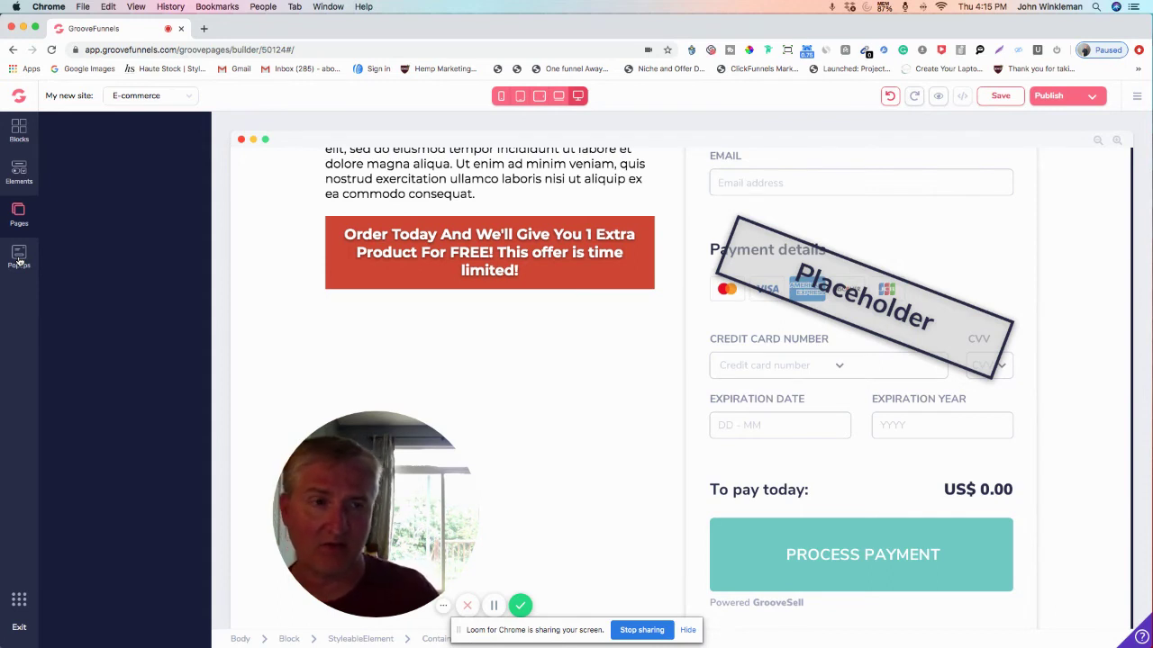
Create a new popup named Hello and set its type to Exit
click(19, 256)
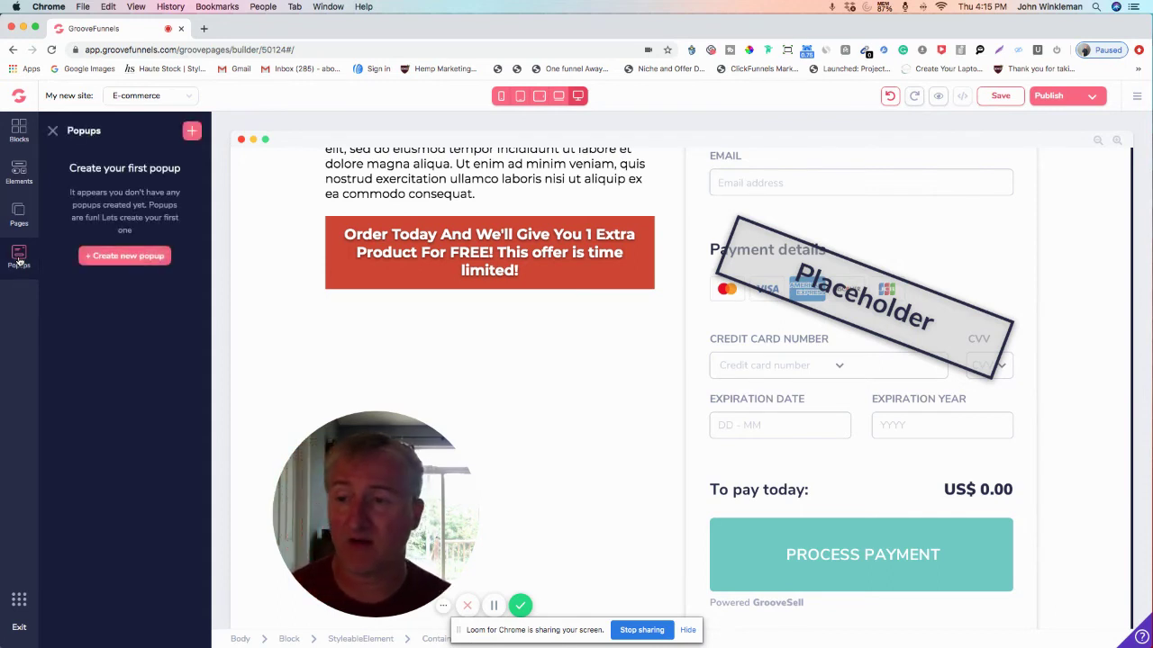
click(123, 257)
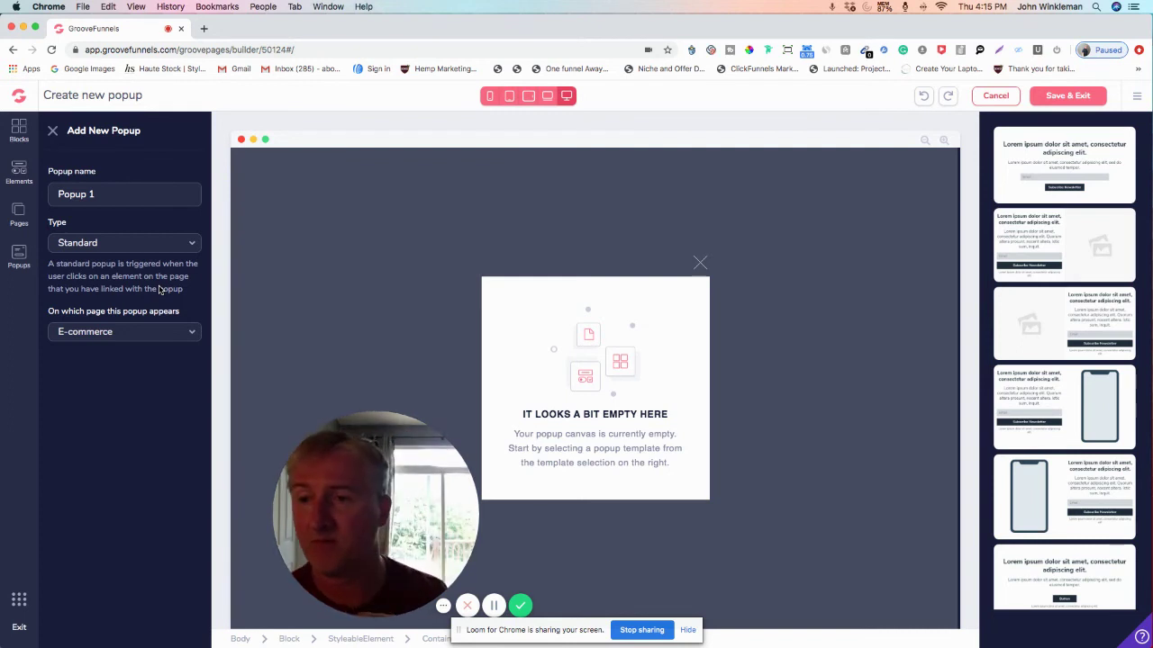
drag(105, 194, 51, 193)
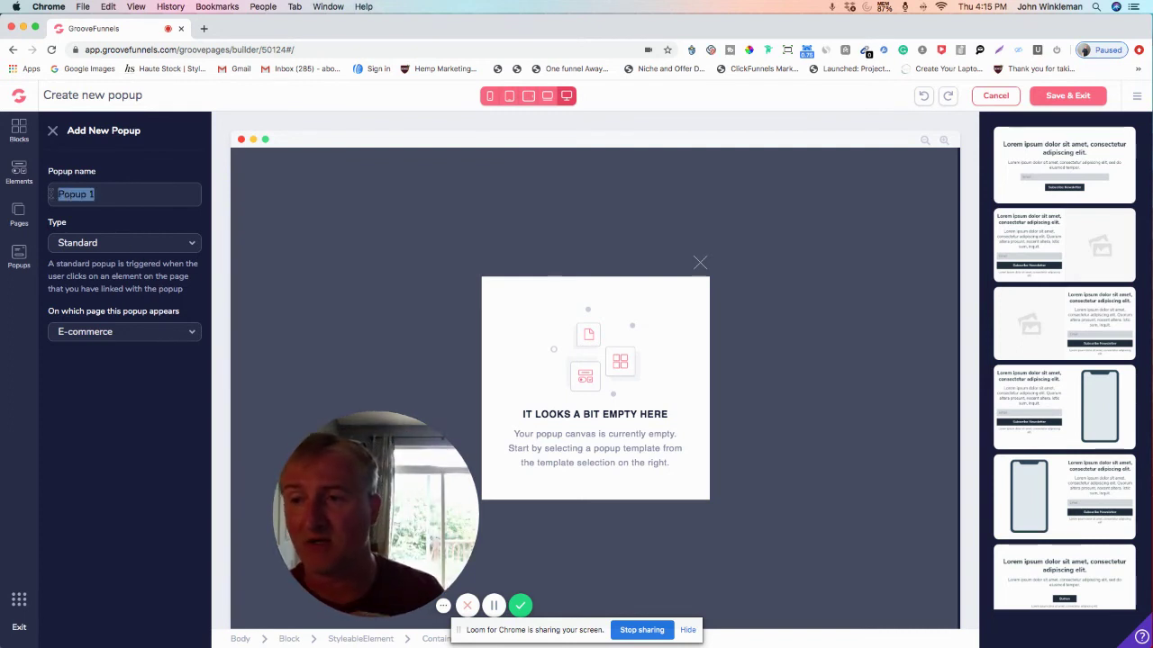
text(Hello)
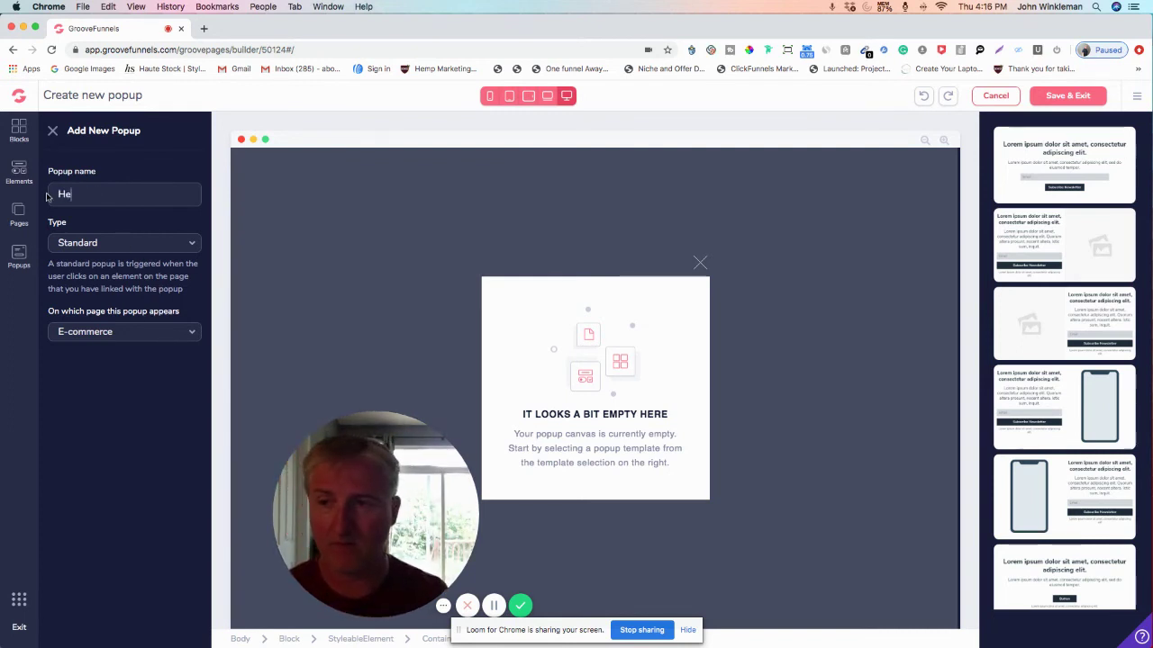
click(112, 245)
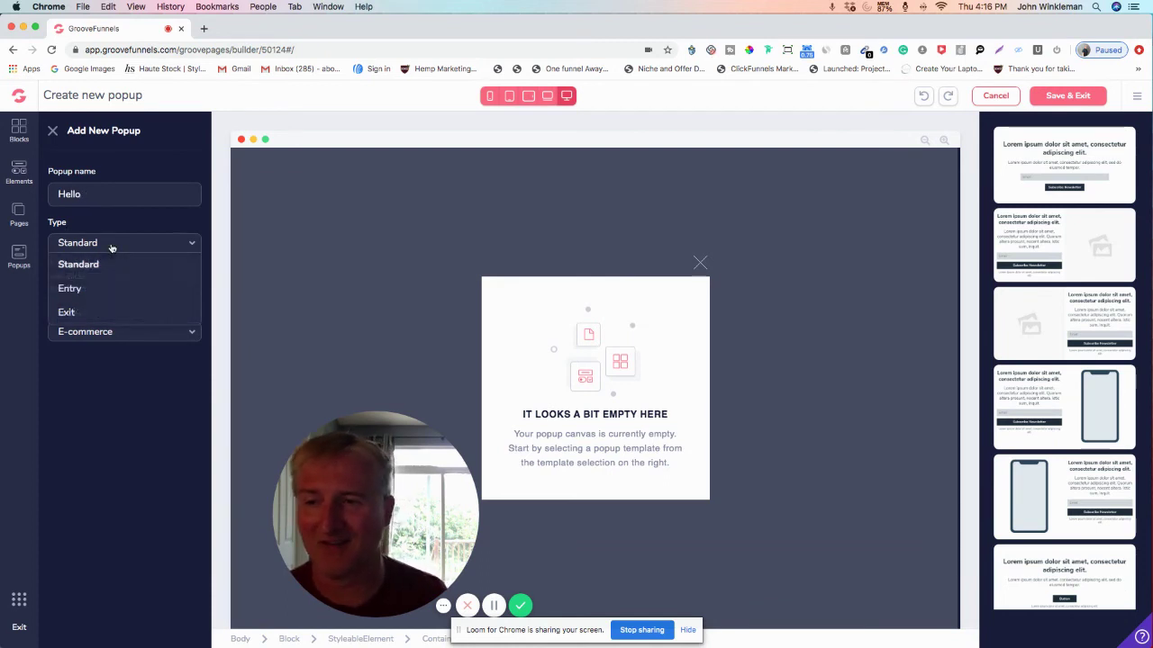
click(77, 314)
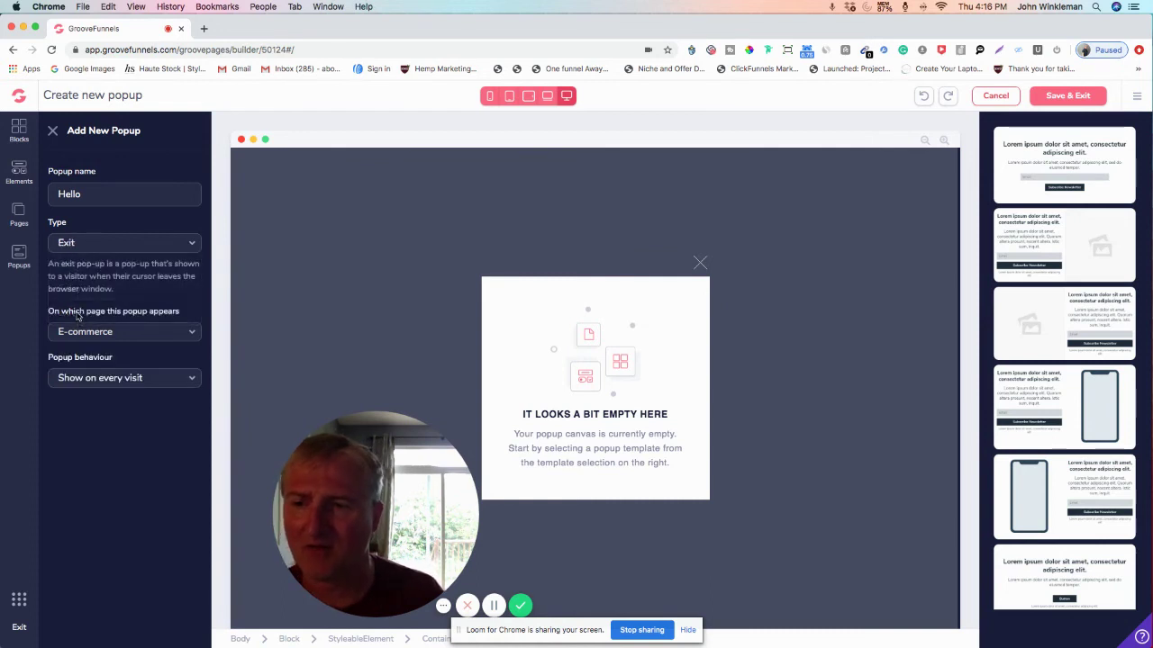